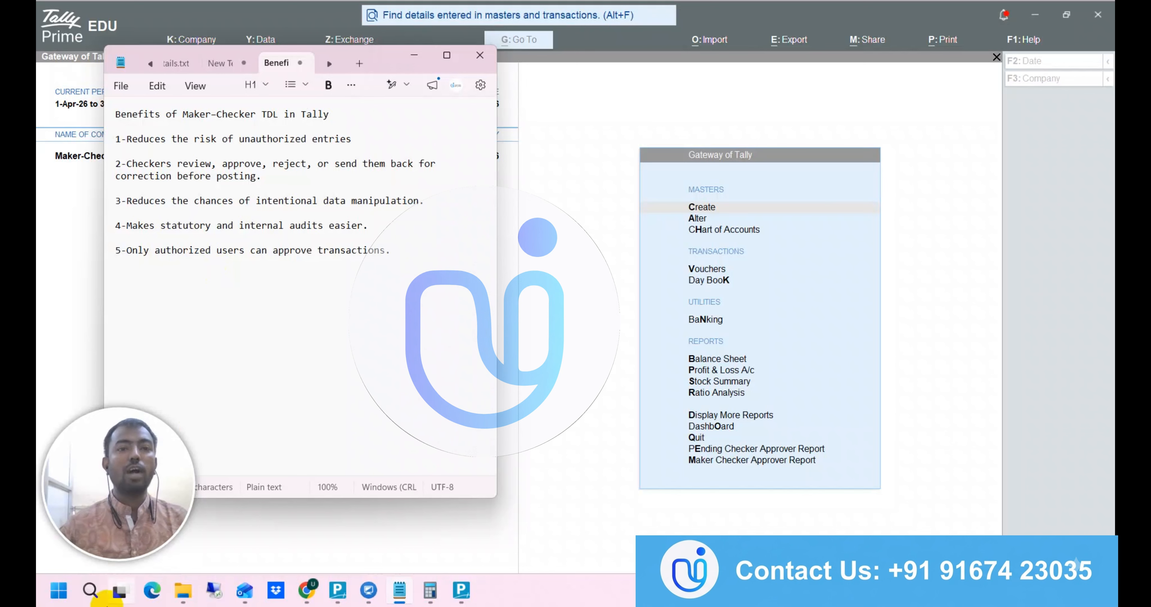
- Switch to TallyPrime and confirm Yes for Enable Userwise Voucher Approval in the TDL add-on features
left_click(423, 56)
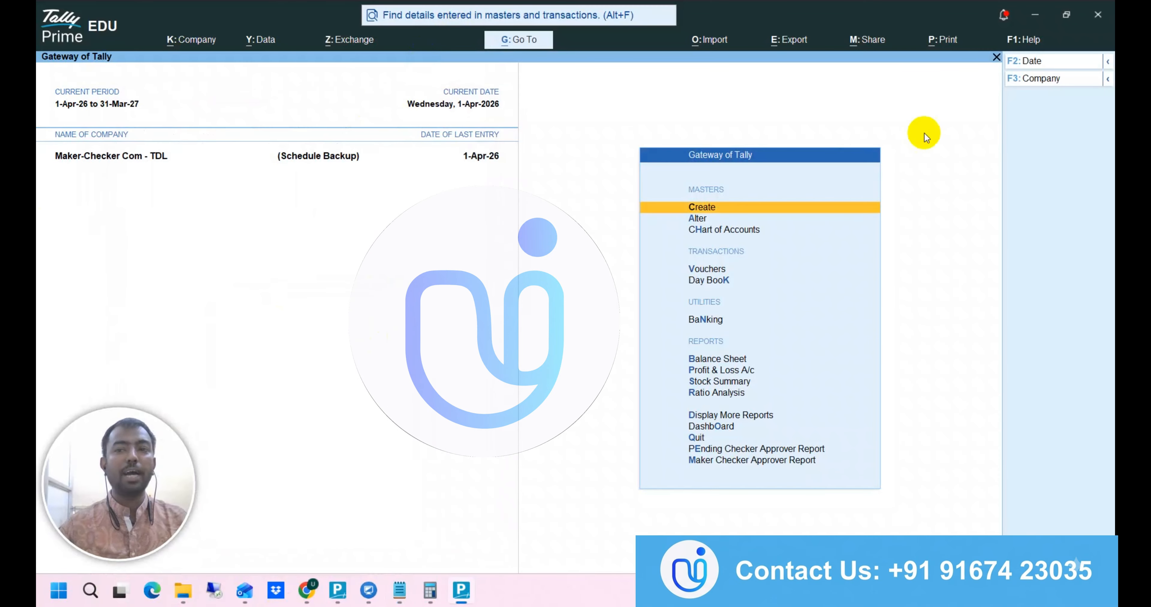
left_click(1020, 39)
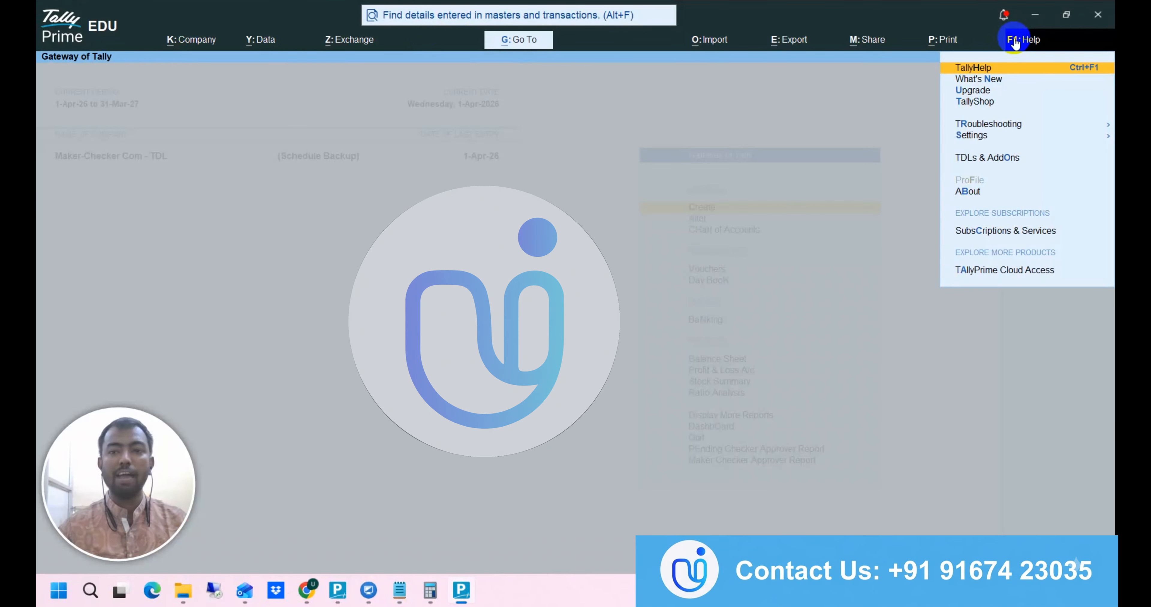
left_click(1000, 160)
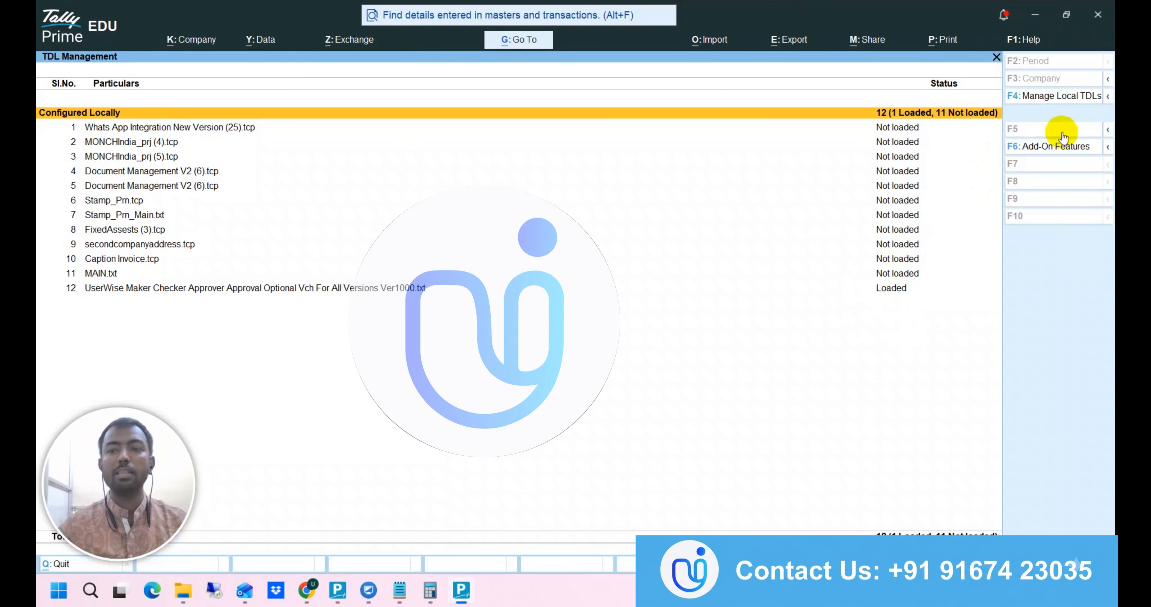
left_click(1050, 151)
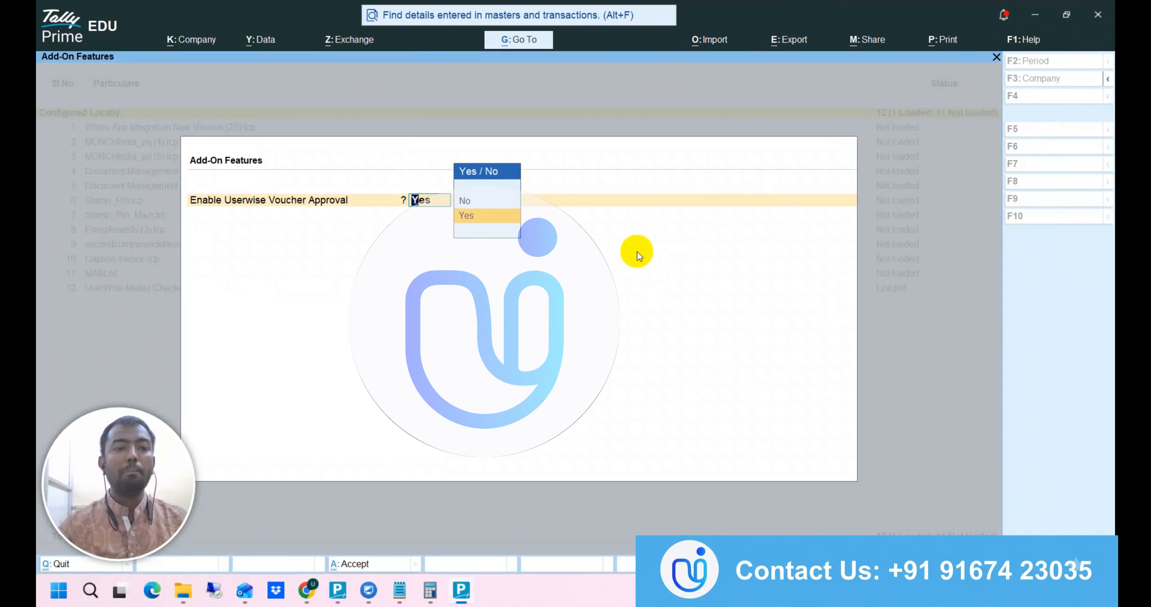
key("Return")
key("Return")
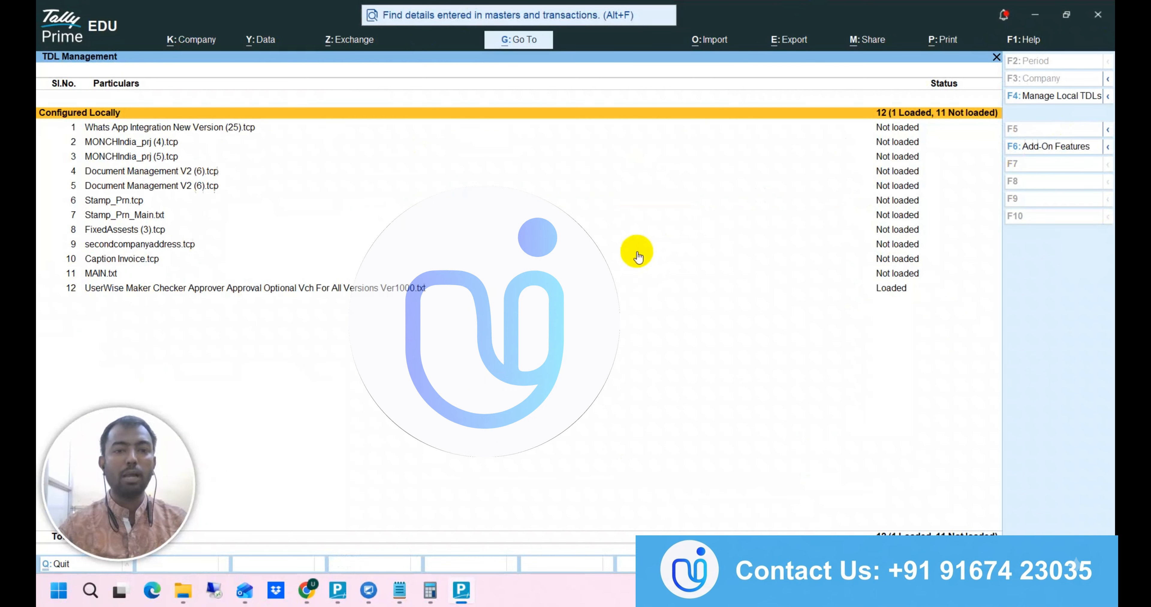
key("Escape")
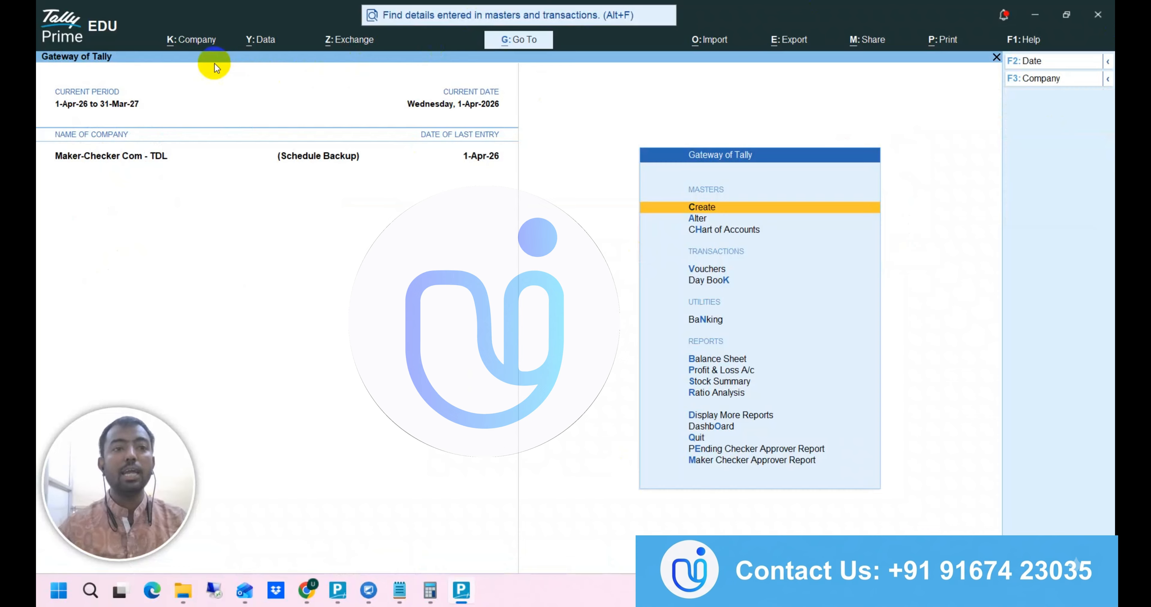
- Review the company's user roles through Maker, Cheker and Approval, and accept the list of security levels
left_click(188, 44)
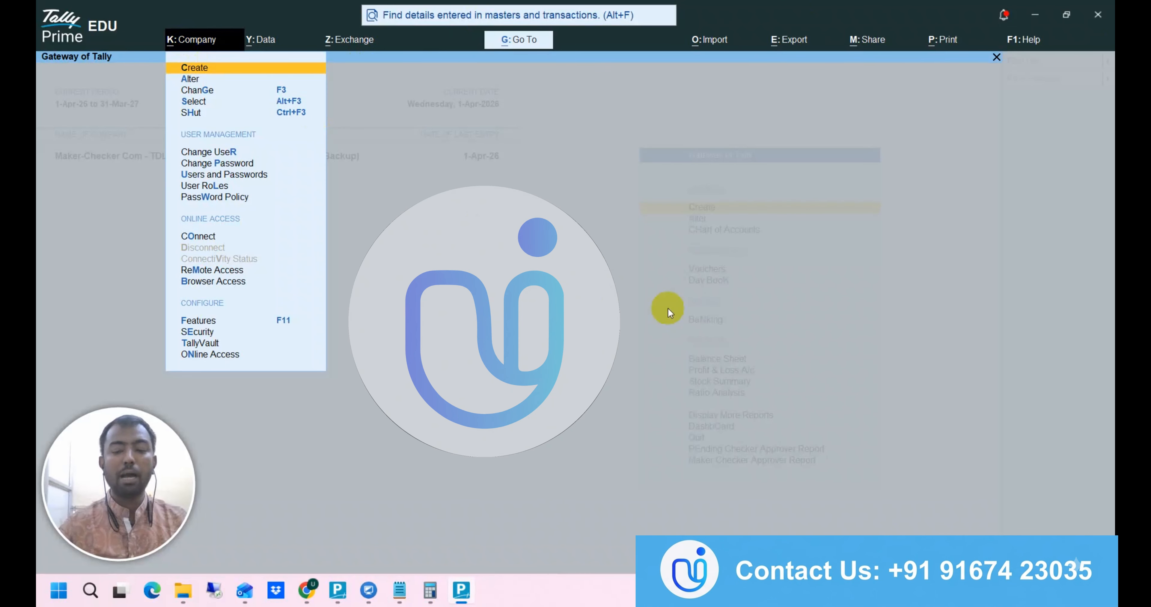
key("Down")
key("Down")
key("Down")
key("Down")
key("Down")
key("Down")
key("Down")
key("Down")
key("Return")
key("Down")
key("Down")
key("Down")
key("Down")
key("Down")
key("Down")
key("Up")
key("Up")
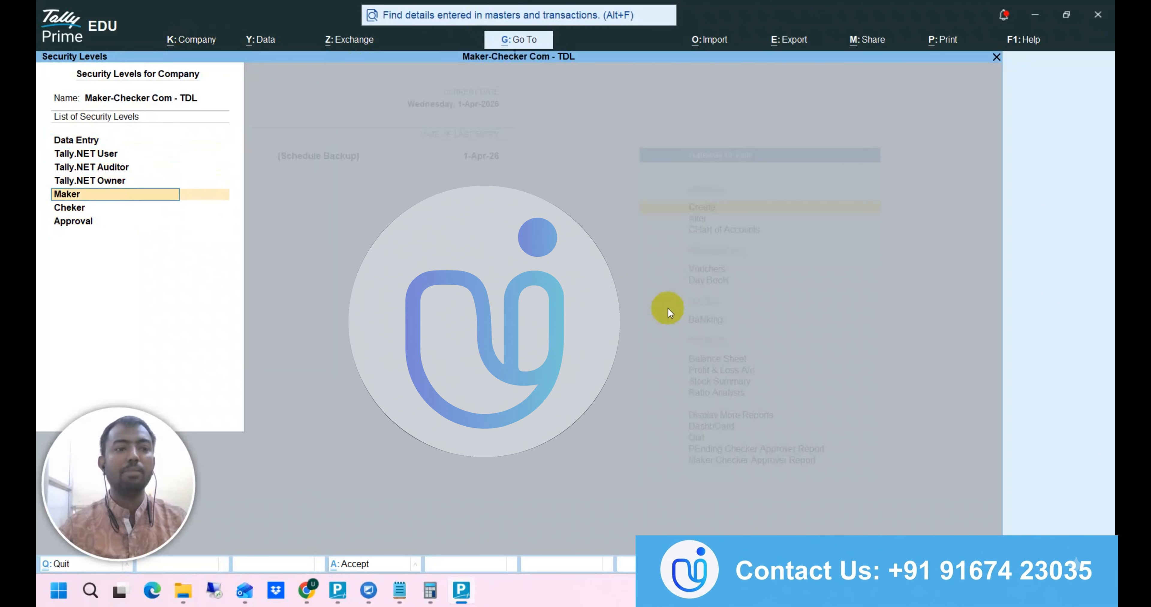
key("Down")
key("Down")
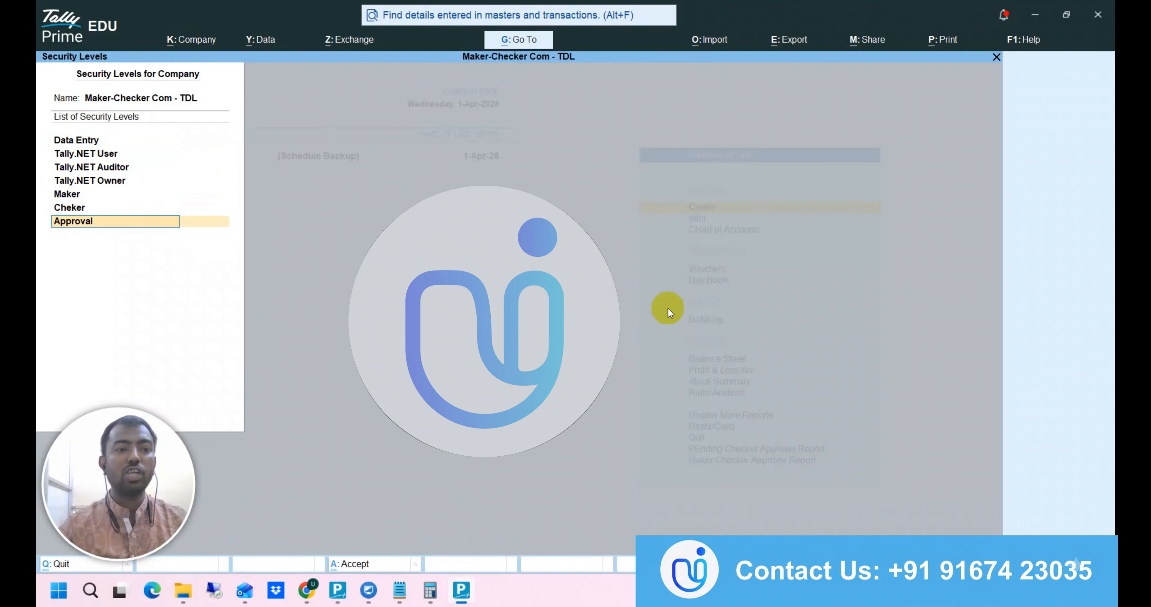
key("Down")
key("Return")
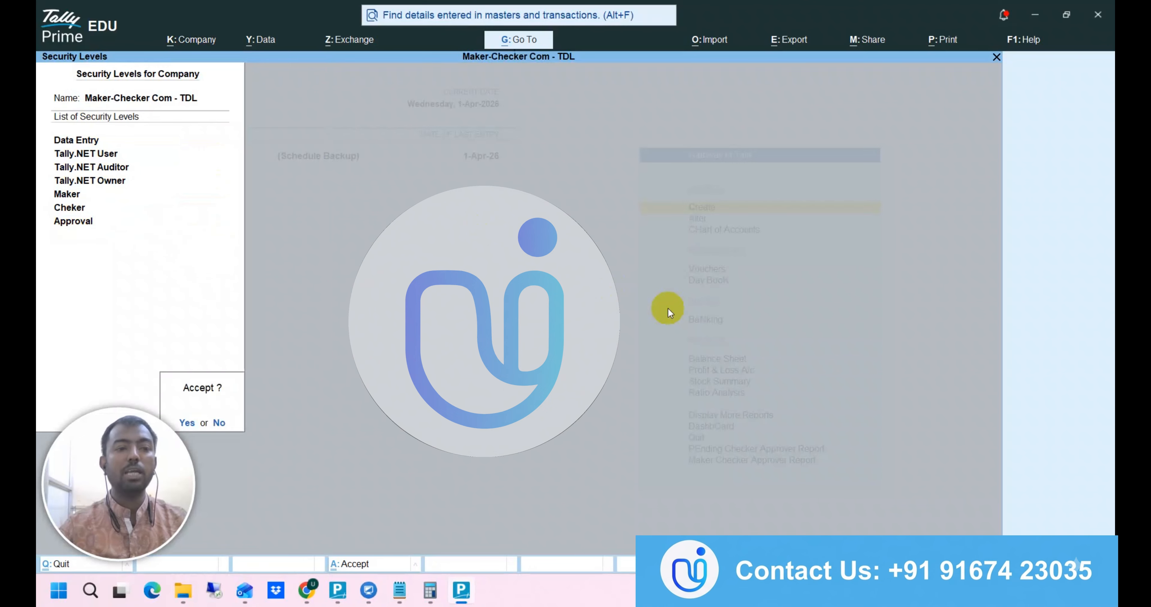
key("Return")
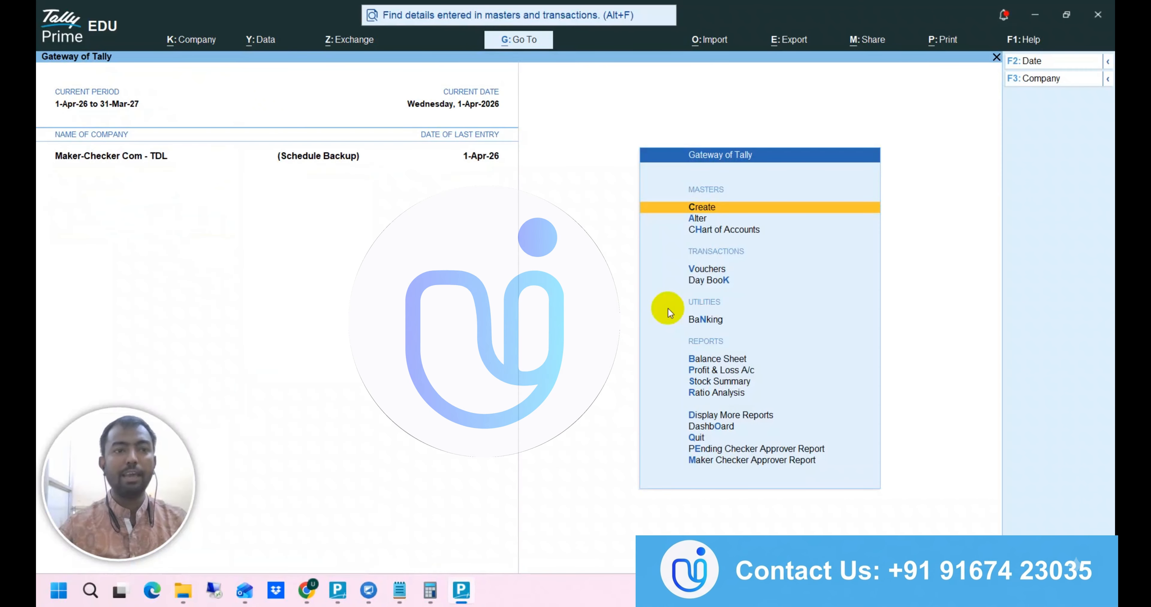
- In the company's users and passwords list, assign the Maker user the voucher types Sales and Receipt
left_click(179, 45)
key("Down")
key("Down")
key("Down")
key("Down")
key("Down")
key("Down")
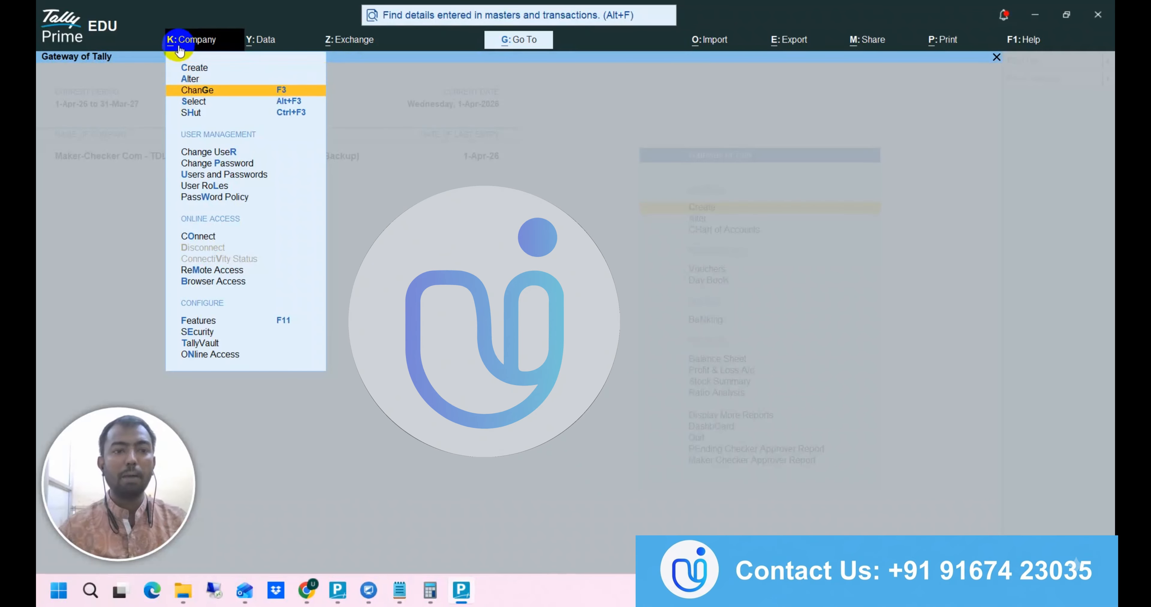
key("Down")
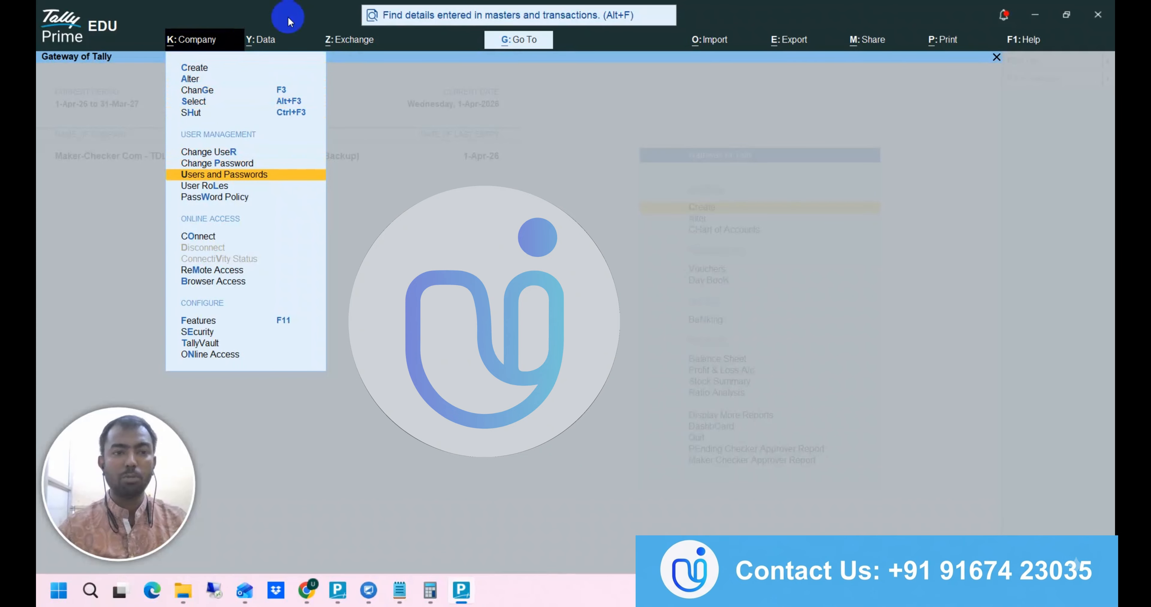
key("Return")
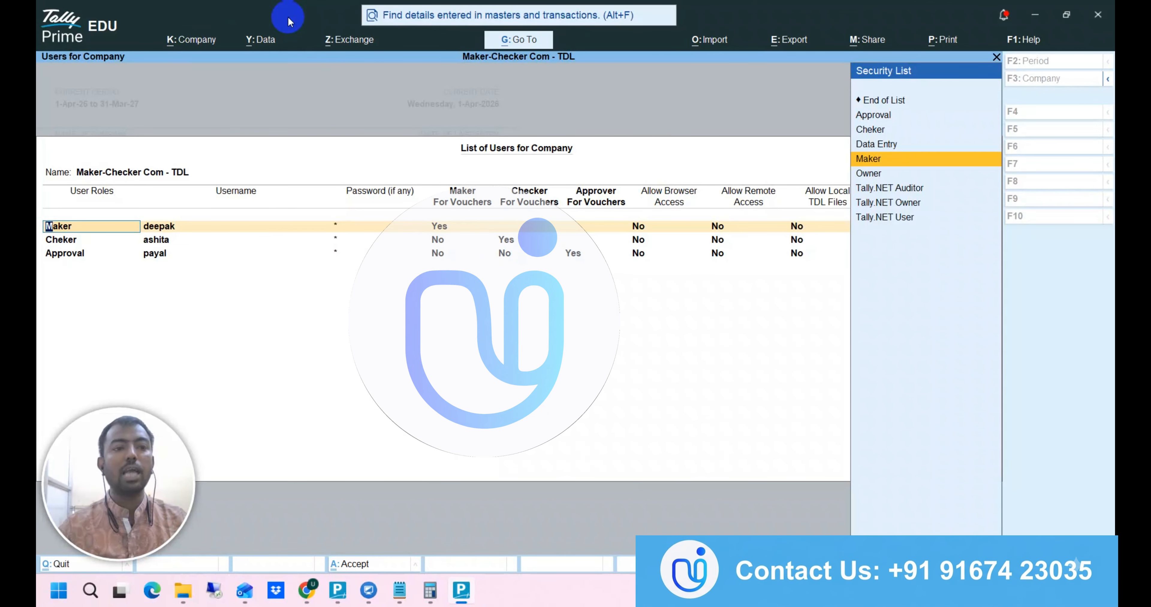
key("Return")
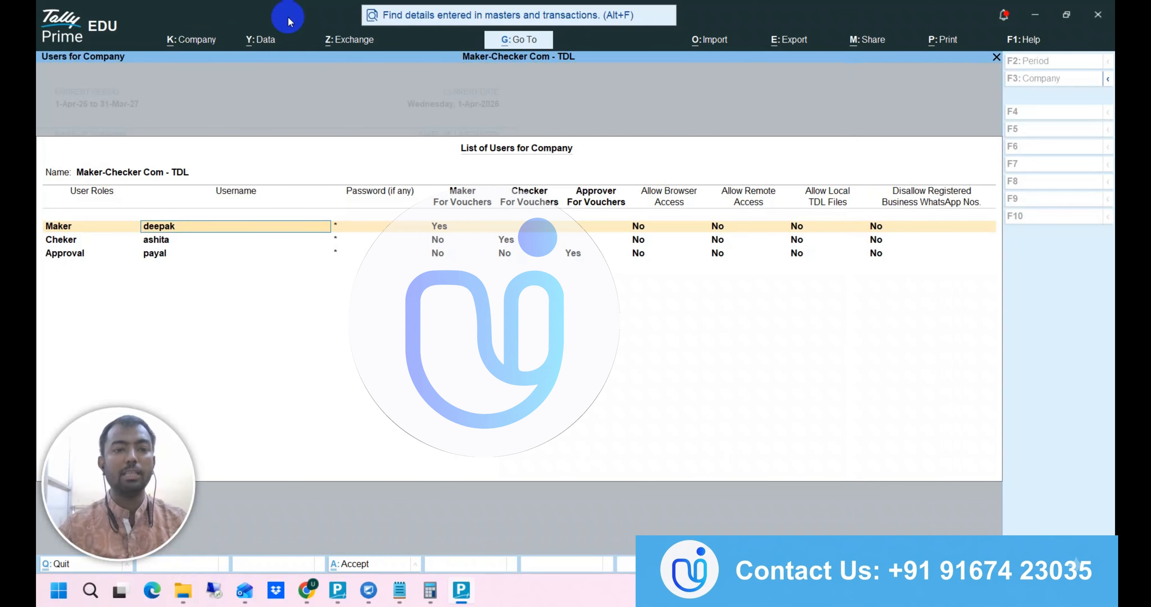
key("Return")
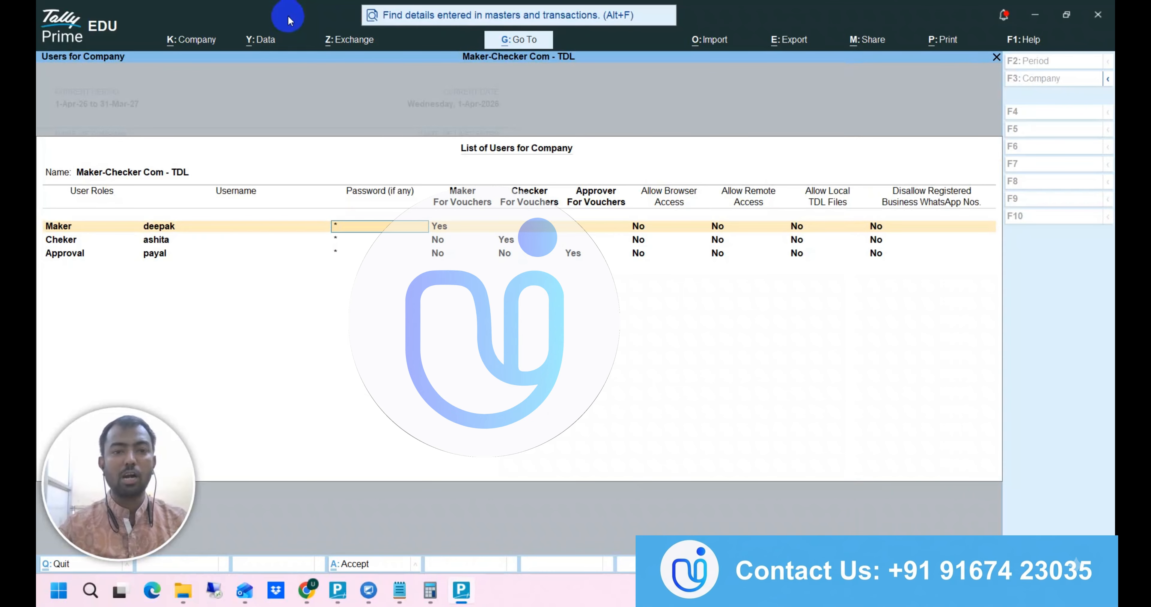
key("Return")
key("Return")
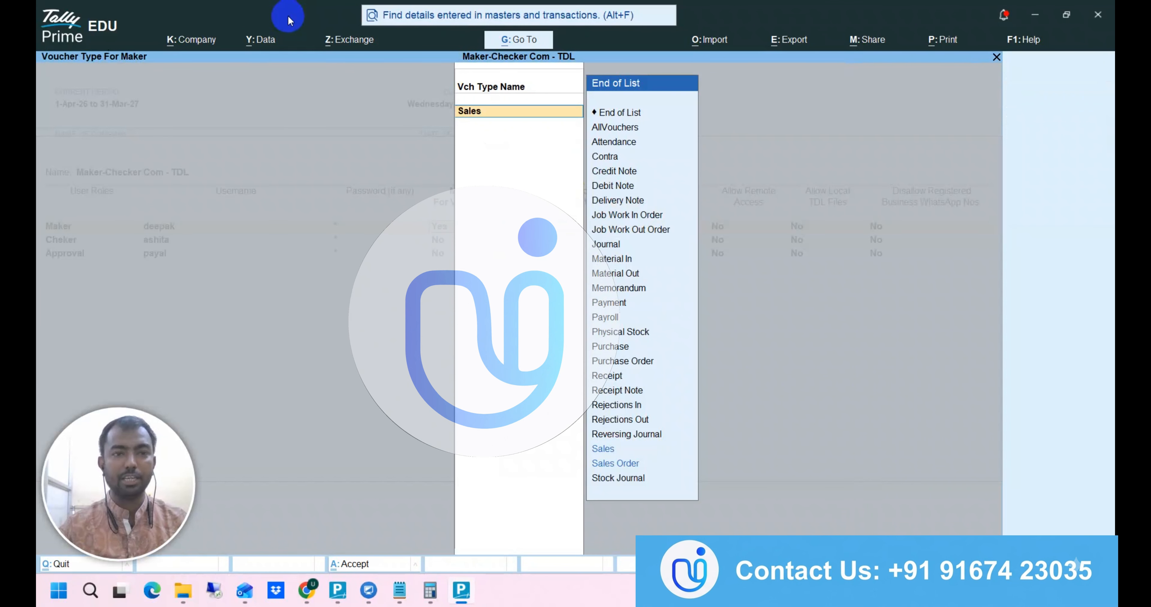
type("Sales")
key("Return")
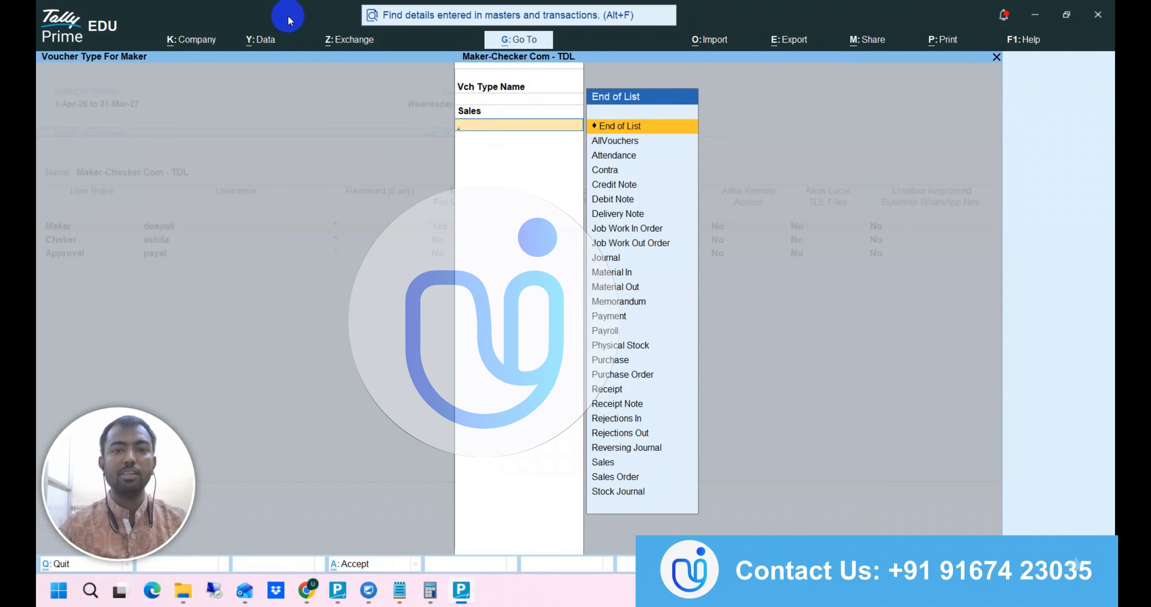
type("Rece")
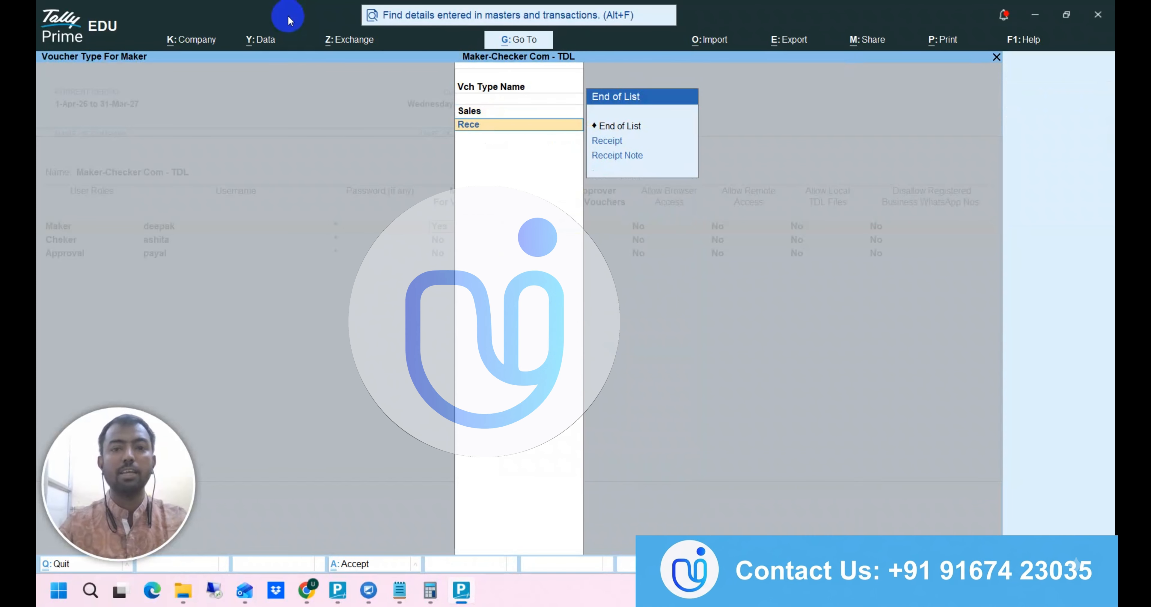
key("Return")
key("Return")
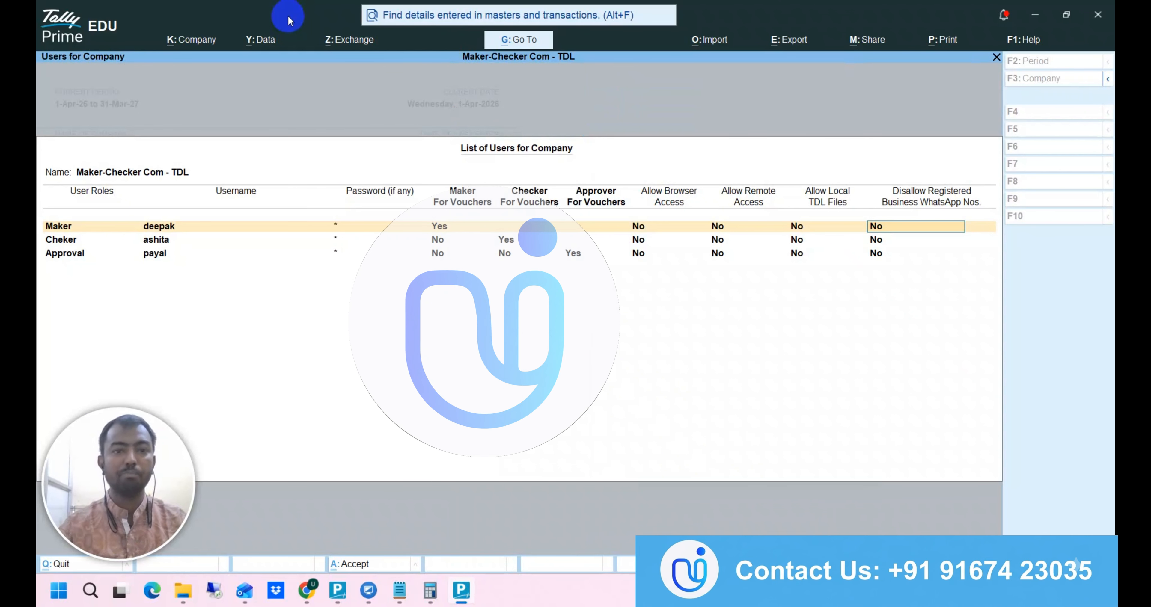
- Give the Cheker user checker rights for vouchers and assign the voucher types Sales and Receipt
key("Return")
key("Return")
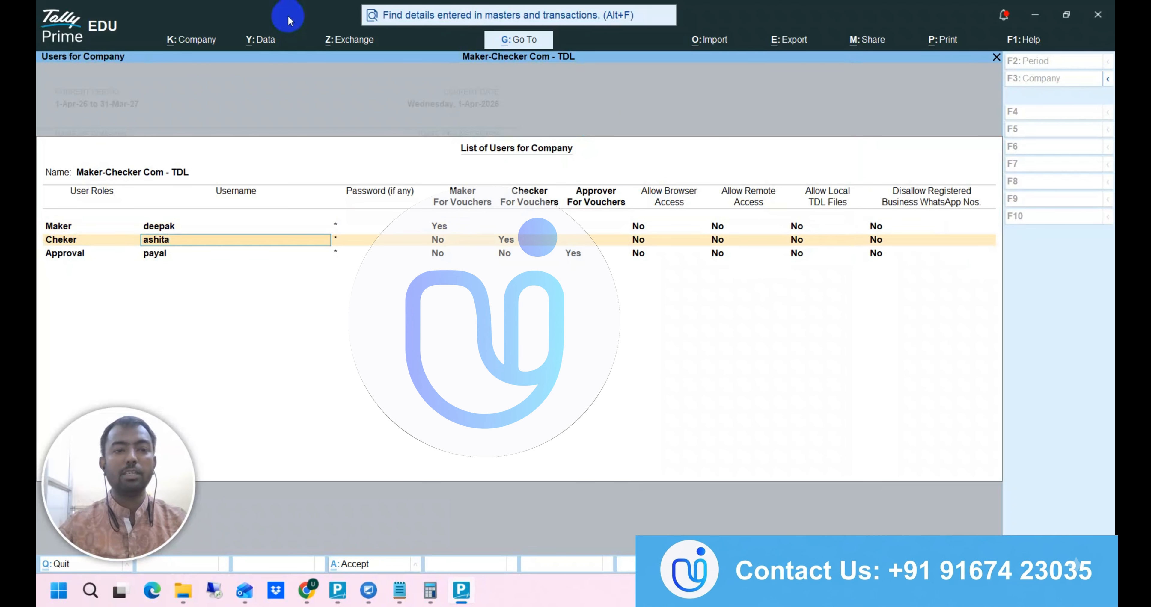
key("Return")
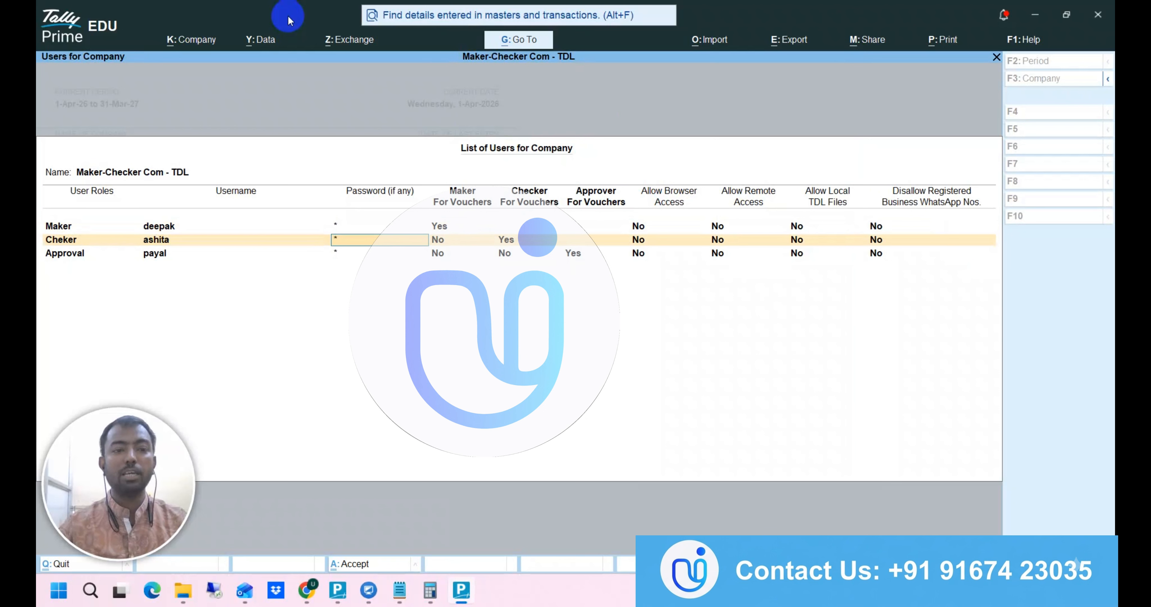
key("Return")
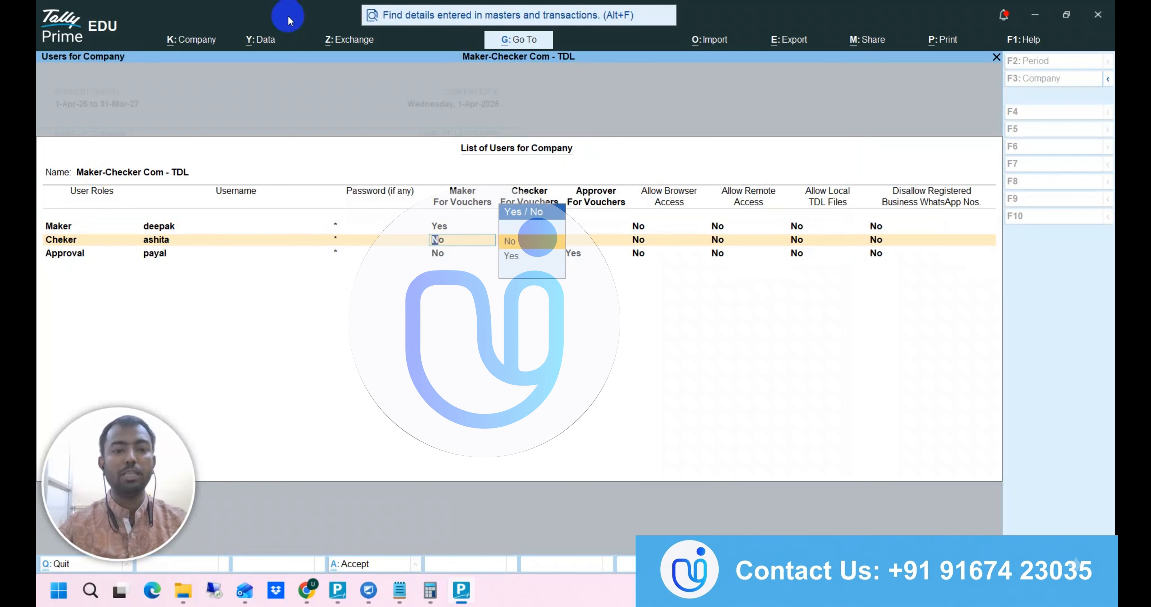
key("y")
key("Return")
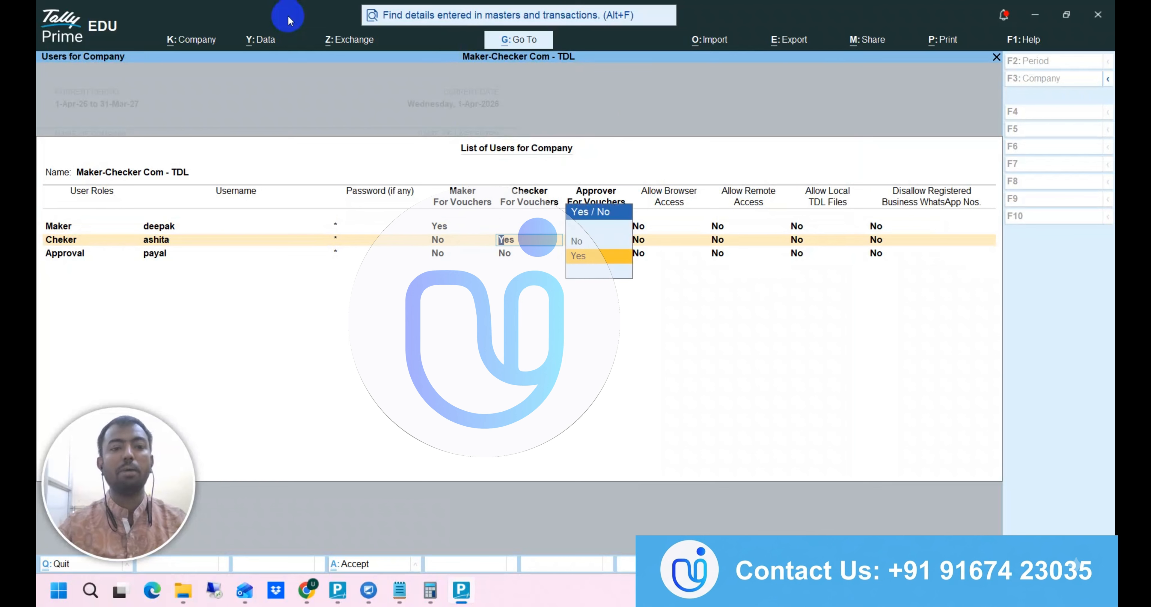
key("Return")
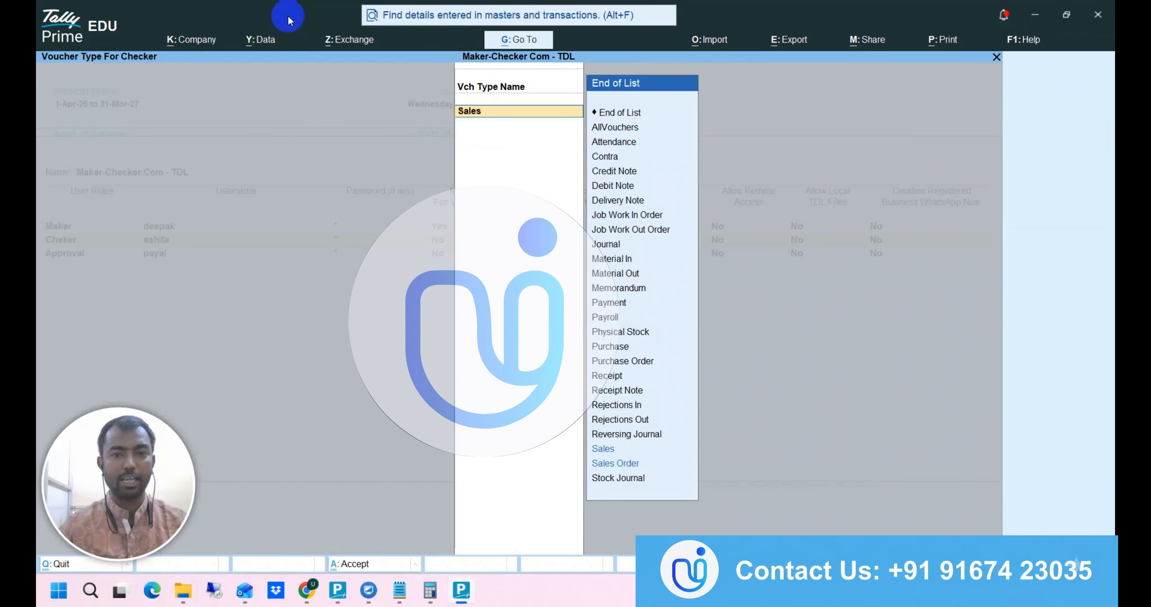
key("Return")
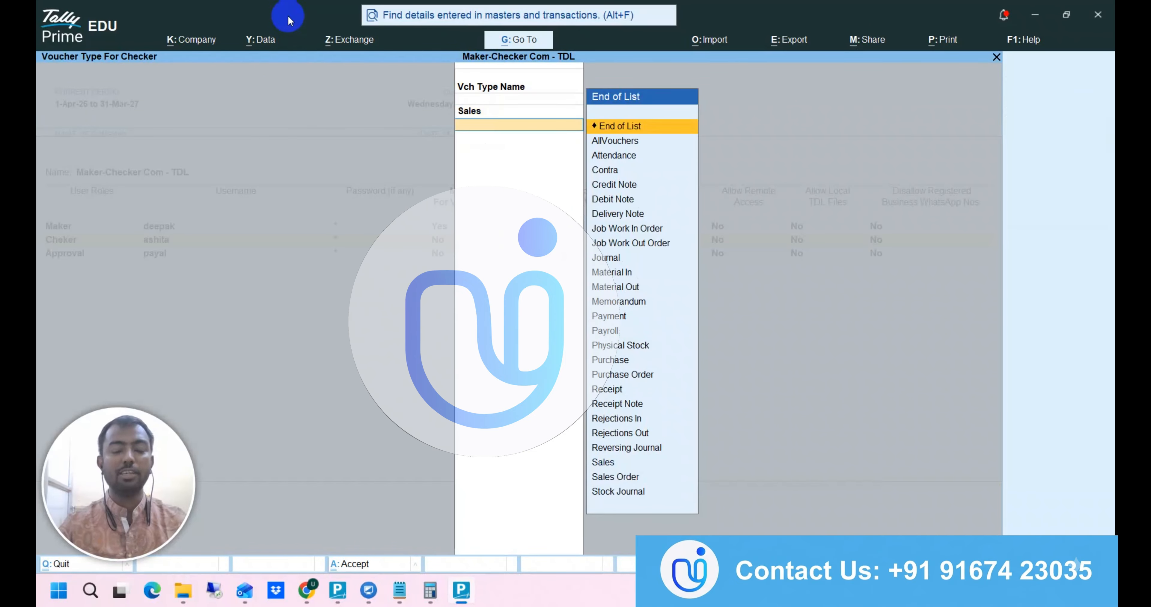
type("Rece")
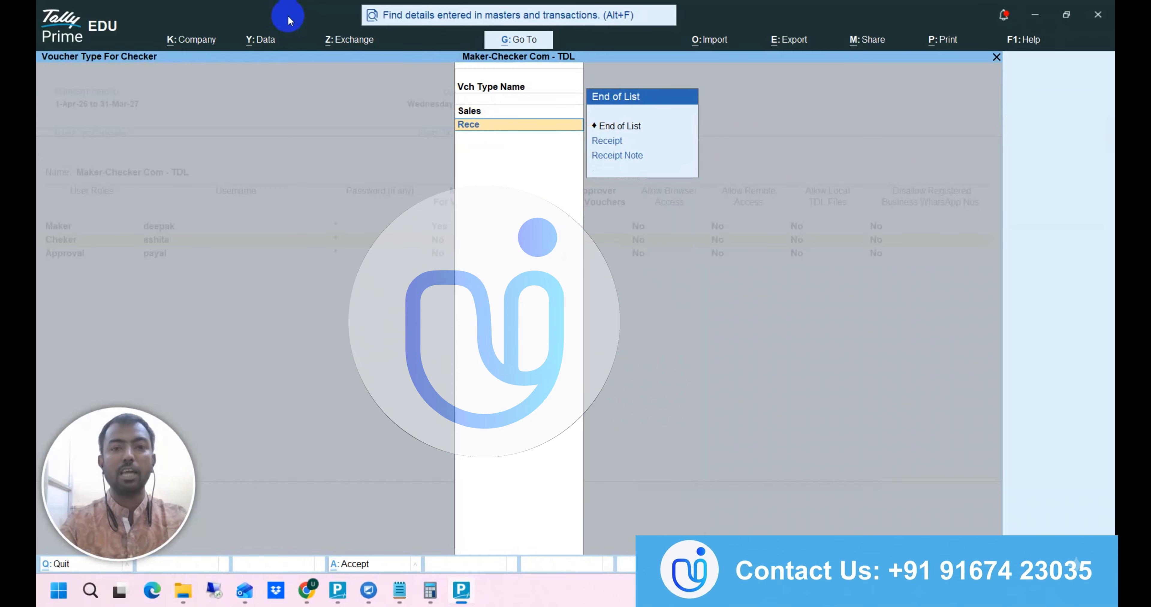
key("Down")
key("Return")
key("Return")
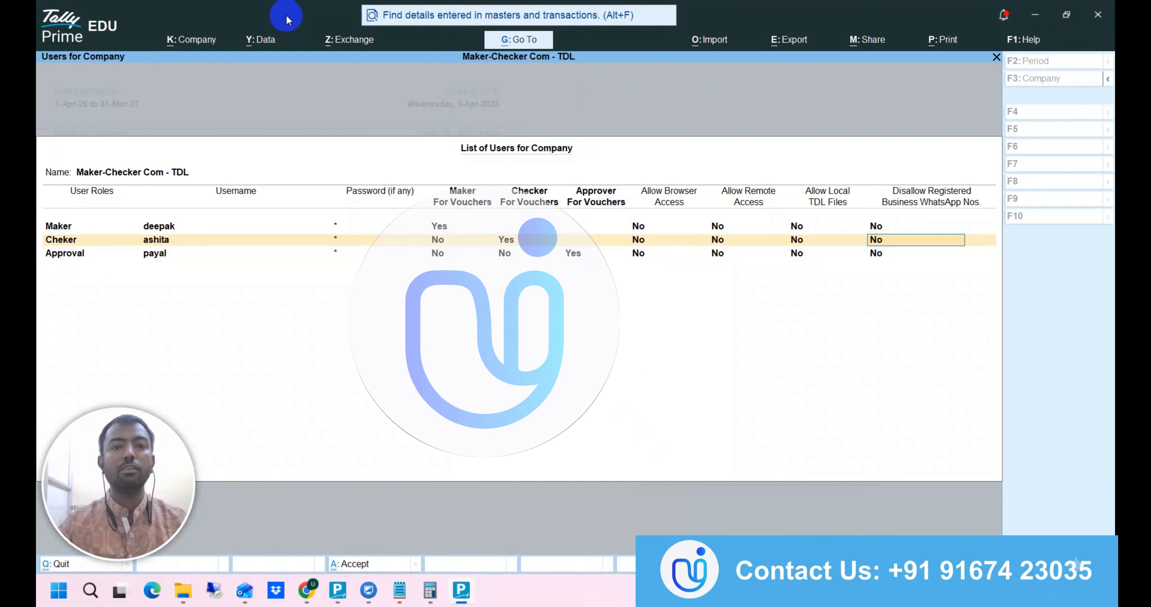
- Set Approver For Vouchers to Yes for the Approval user and assign the voucher types Sales and Receipt
key("Return")
key("Return")
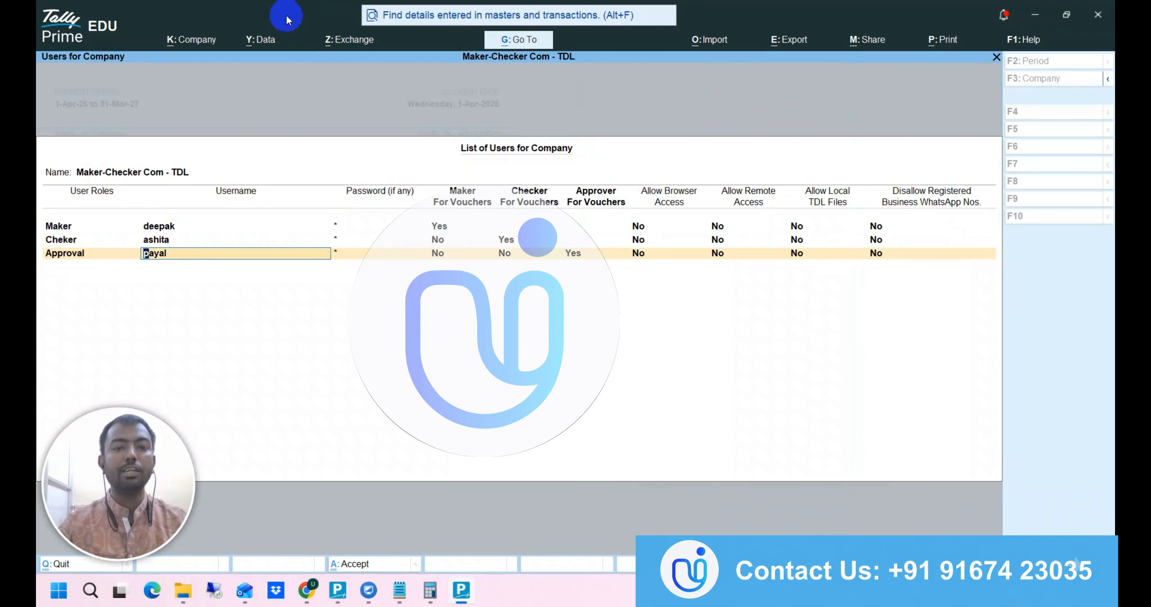
key("Return")
key("Return")
key("Return")
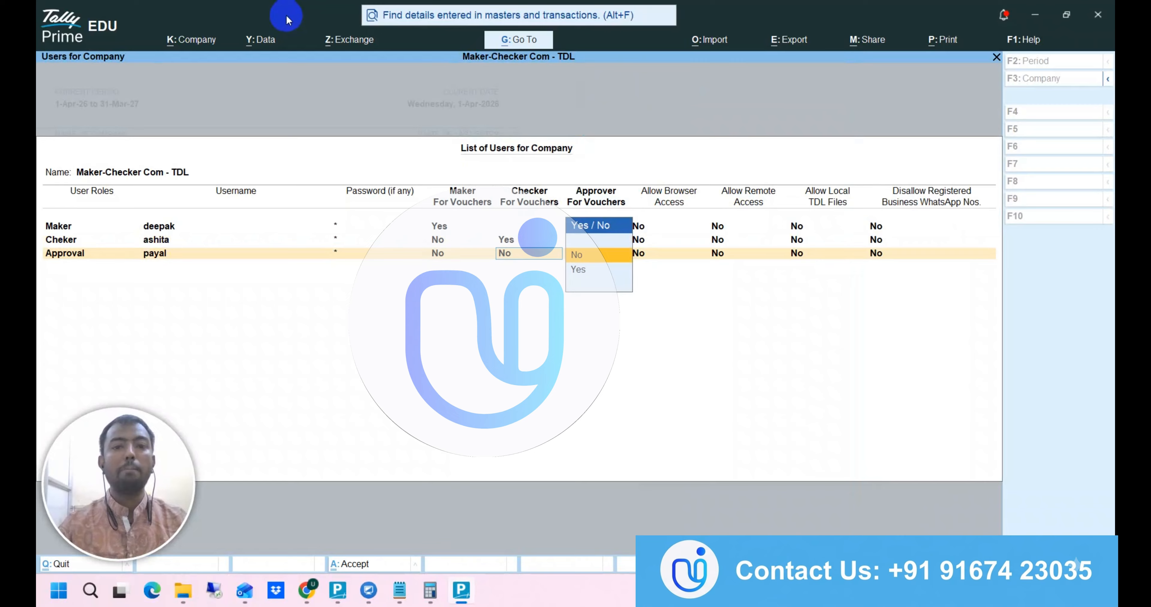
key("Return")
key("y")
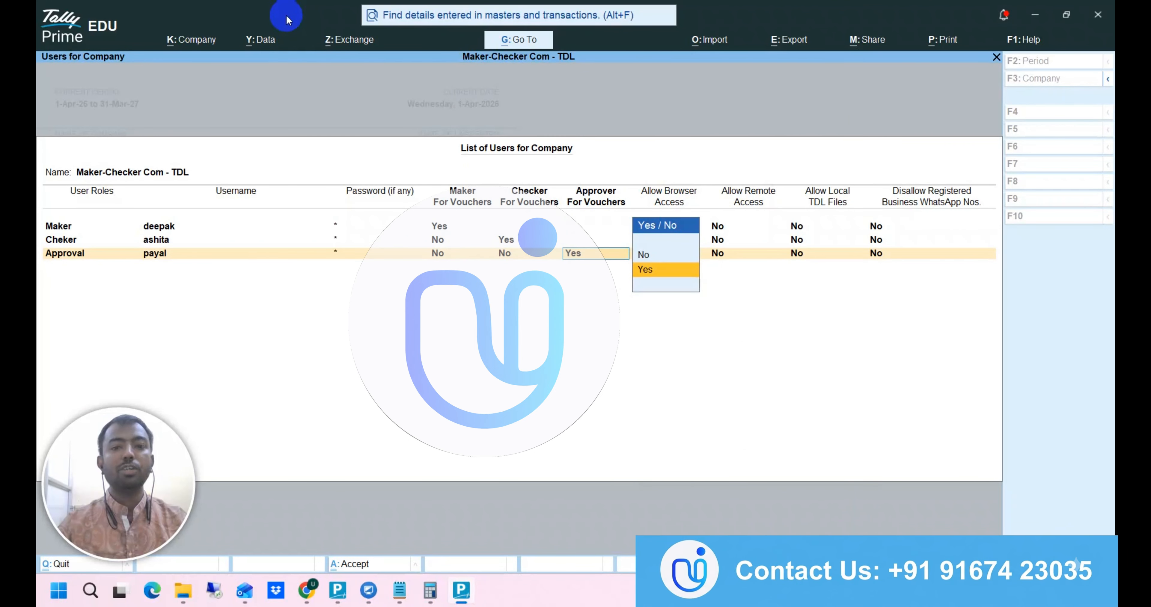
key("Return")
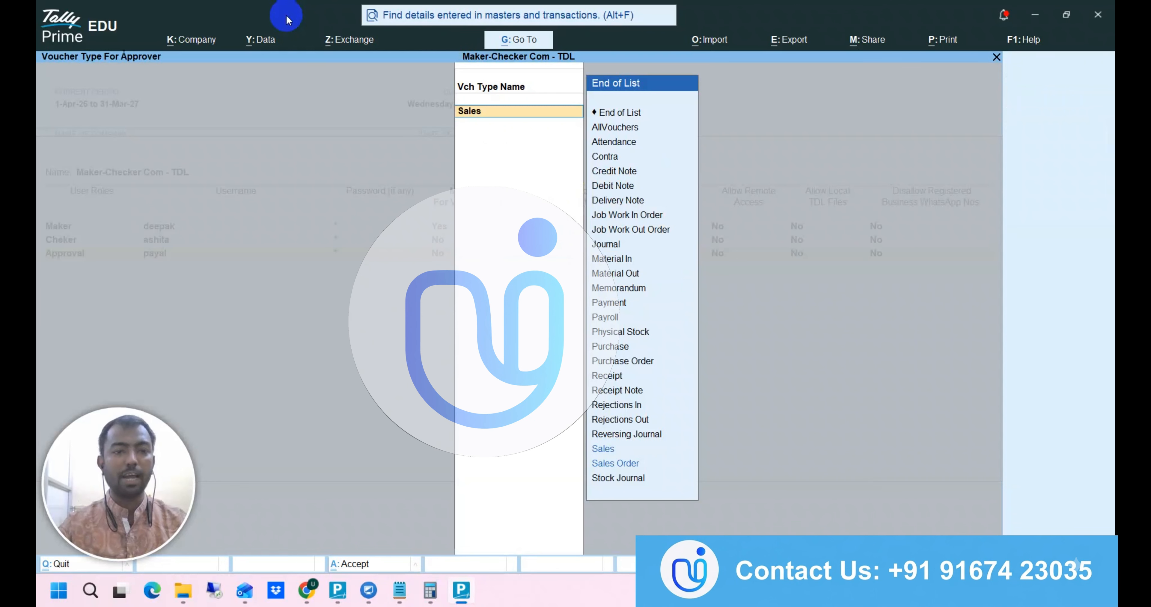
key("Return")
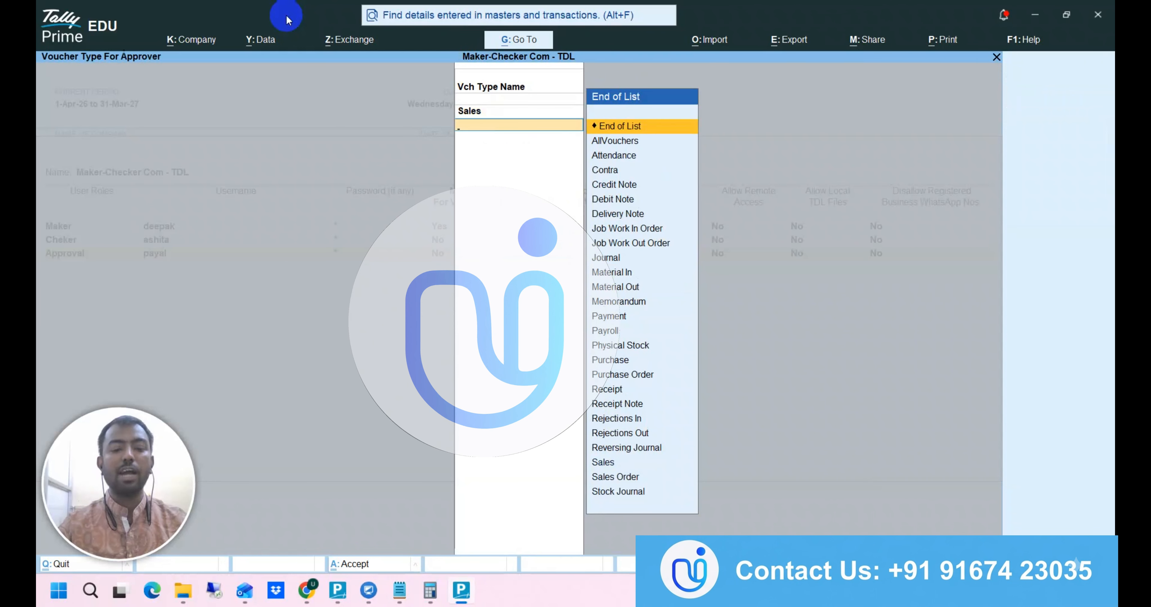
type("Rec")
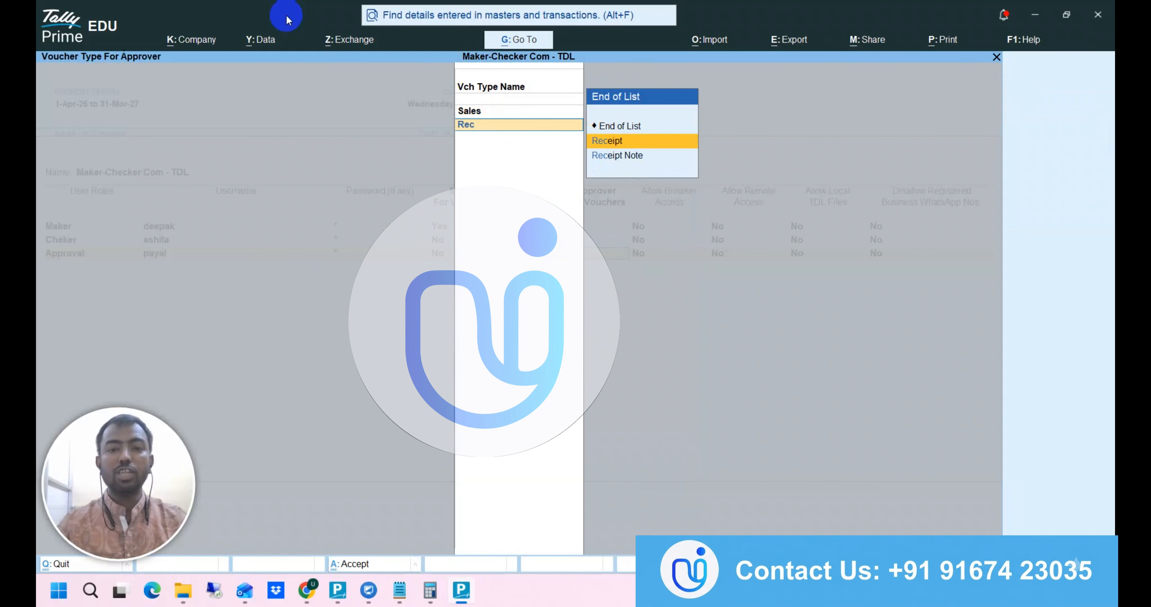
key("Return")
key("Return")
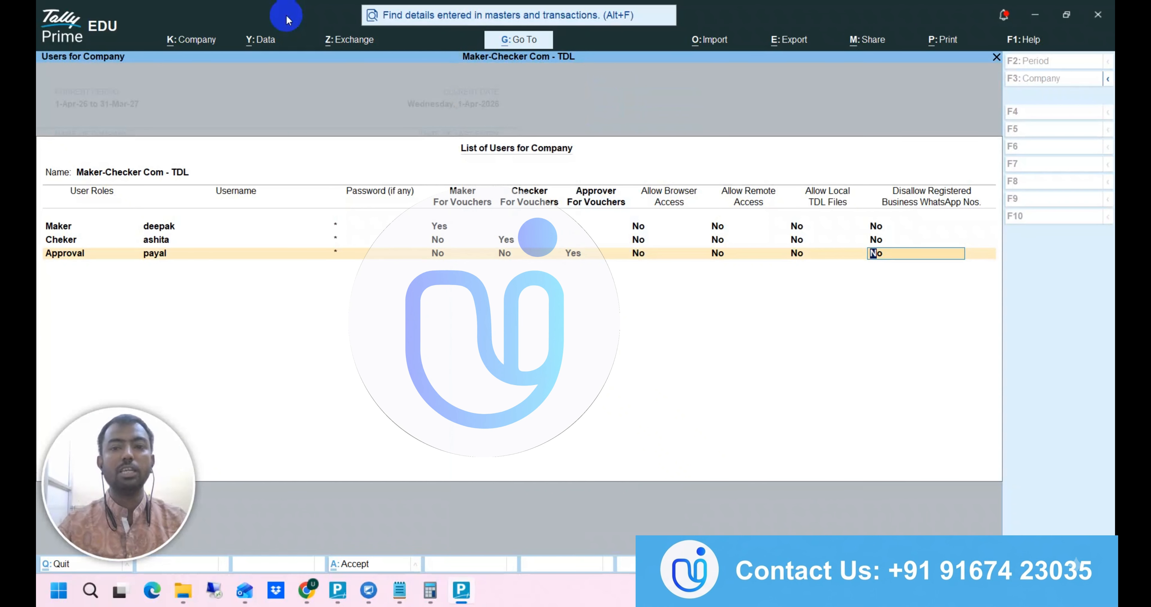
- End the list of users for the company and accept the voucher rights
key("Return")
key("Return")
key("Return")
key("Return")
key("Return")
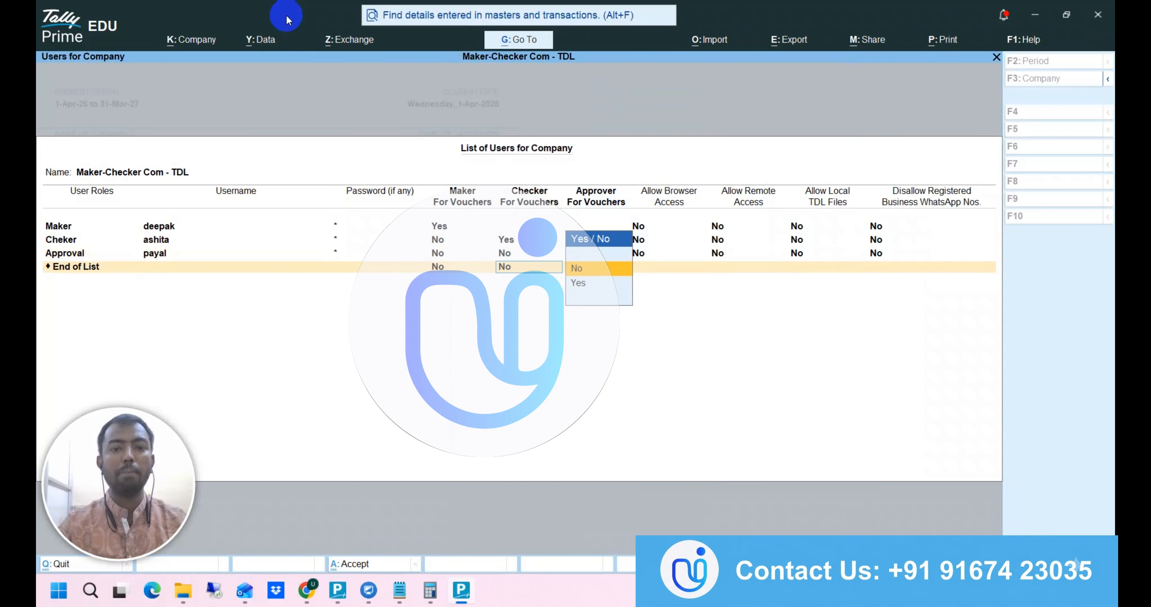
key("Return")
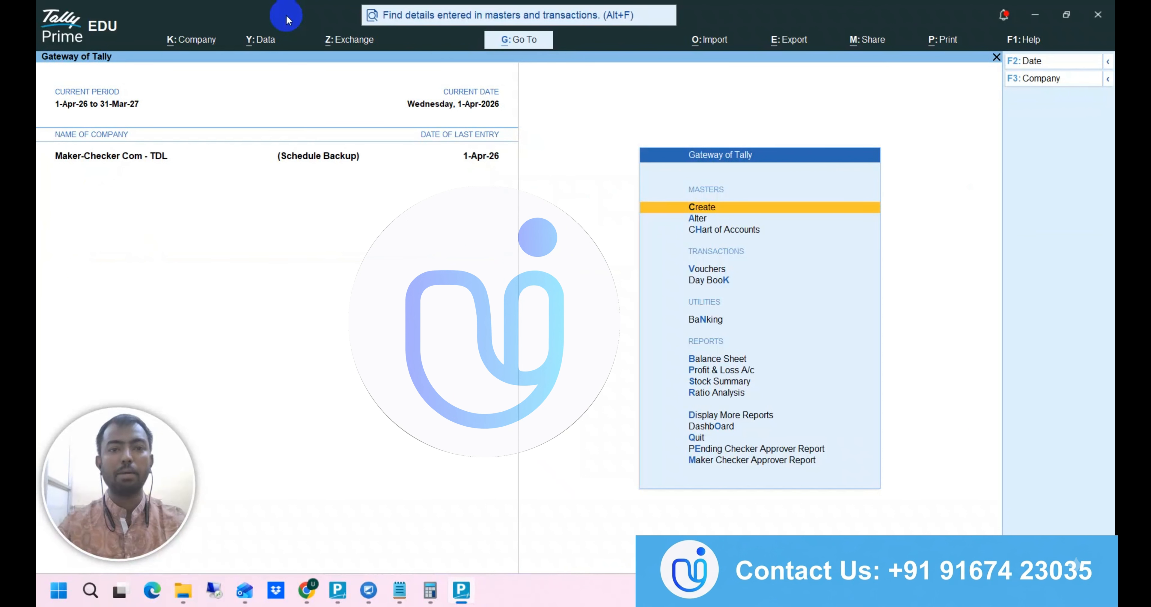
- Check the company's vouchers in the Day Book and return to the Gateway of Tally
key("k")
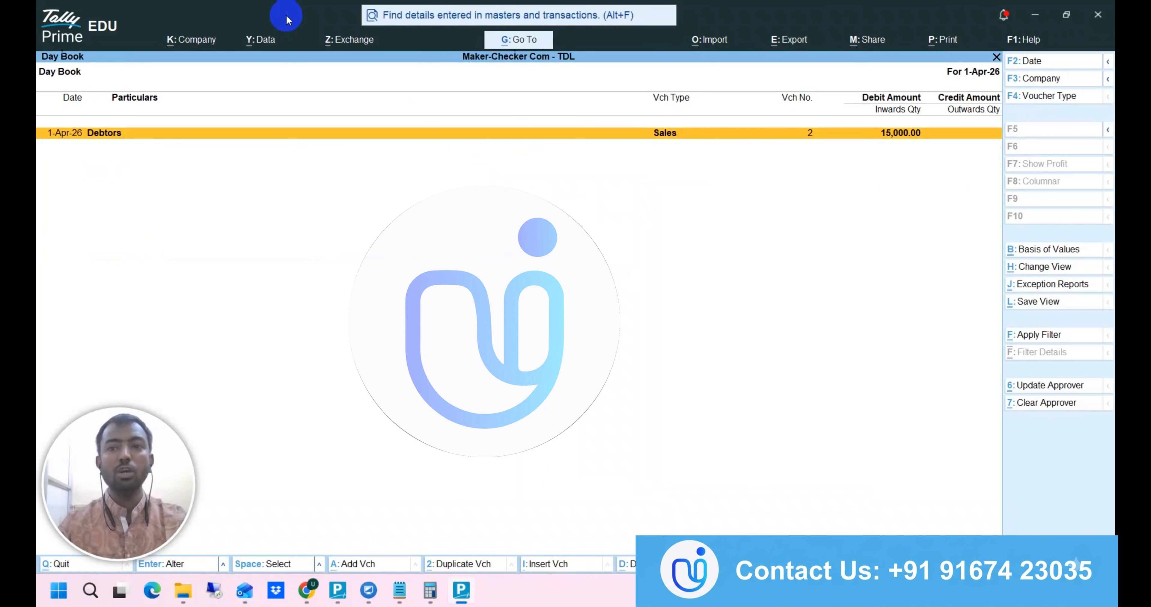
key("Escape")
key("Escape")
key("Escape")
key("Escape")
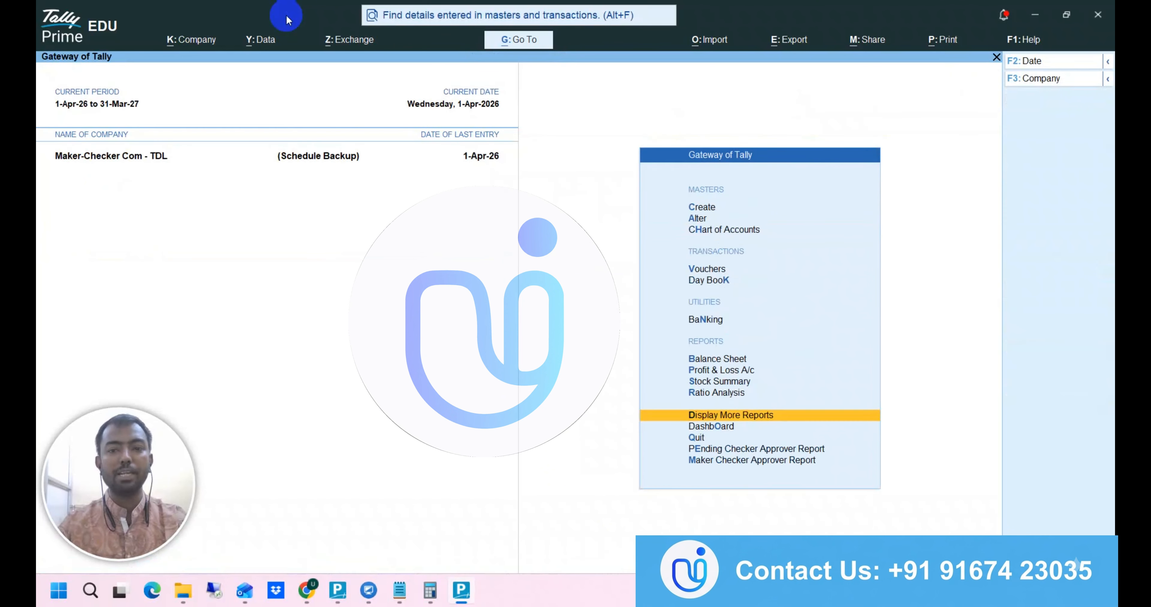
- Change the company's logged-in user to the Maker user by entering that user's username
key("Down")
key("Down")
key("Down")
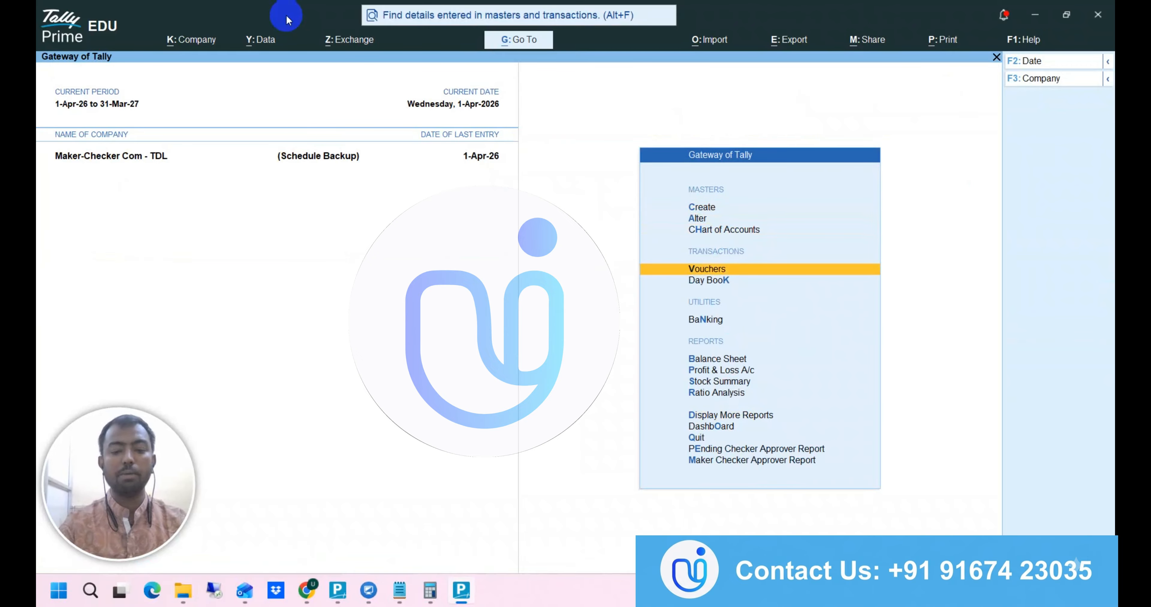
key("alt+k")
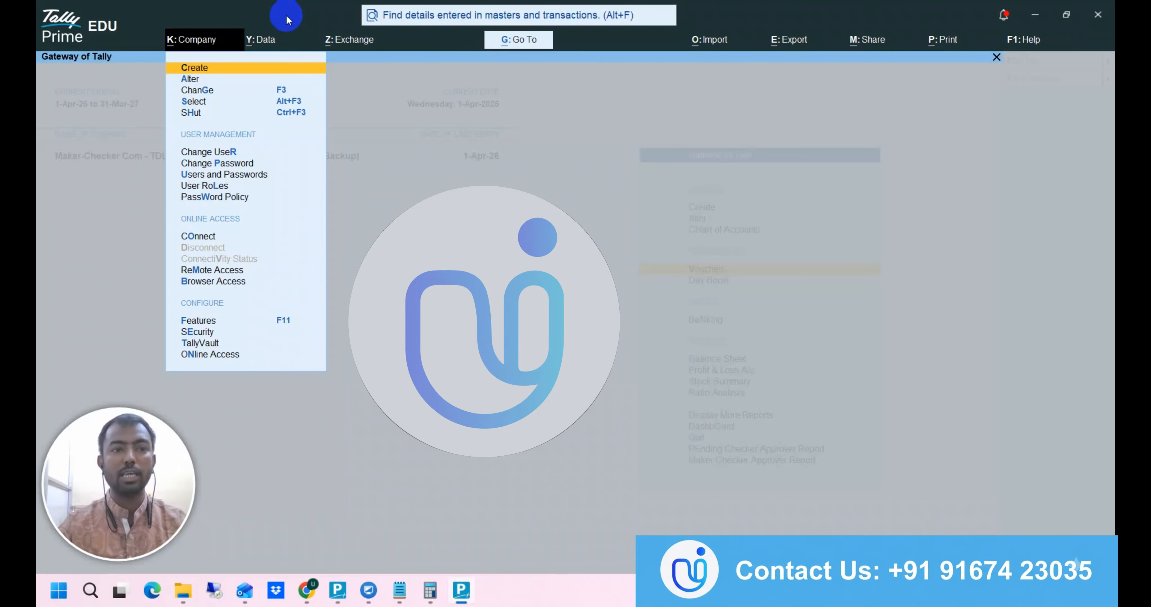
key("Down")
key("Down")
key("Down")
key("Down")
key("Down")
key("Down")
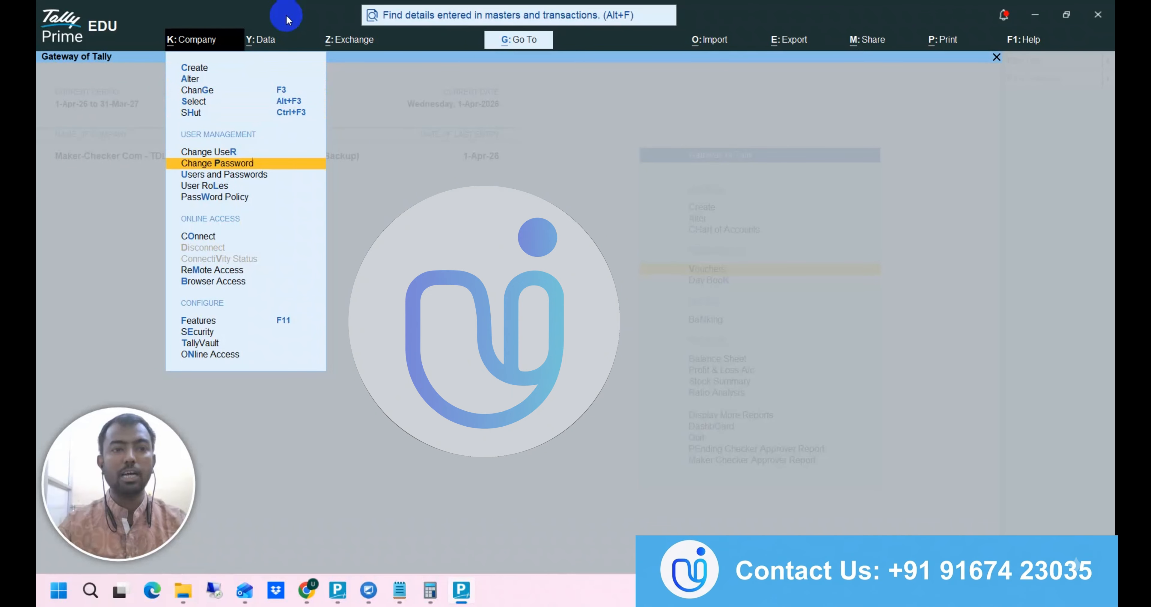
key("Up")
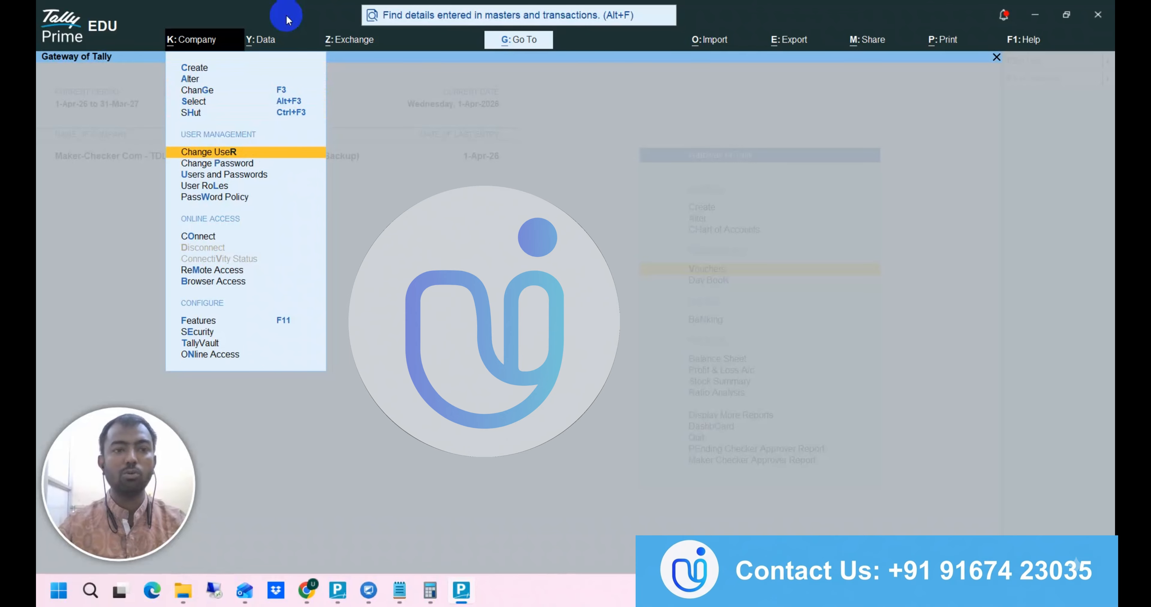
key("Return")
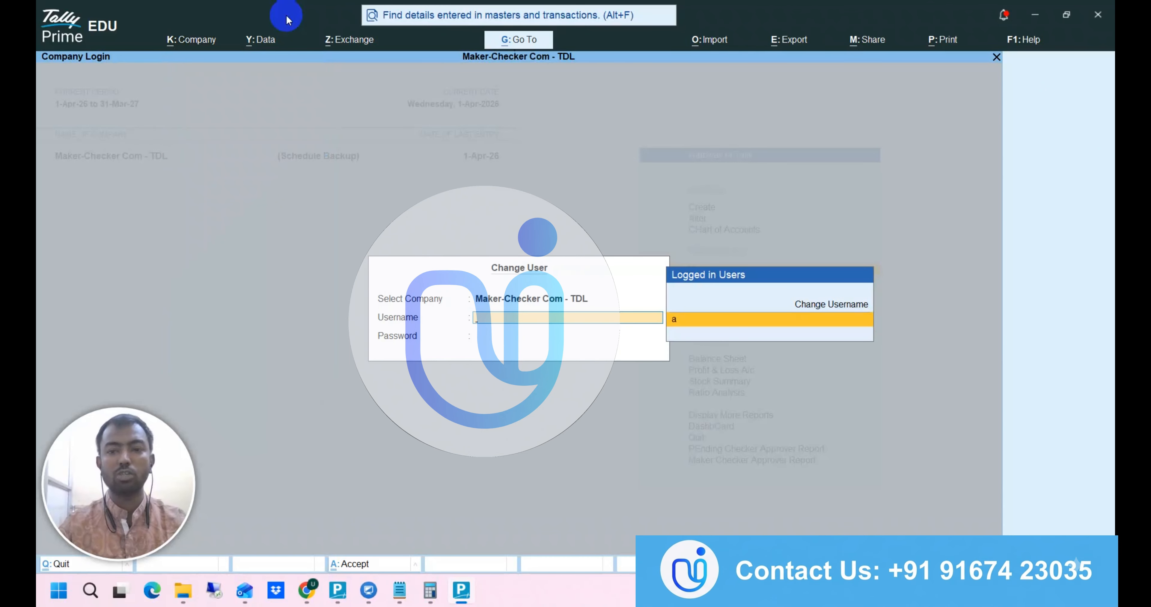
type("deepak")
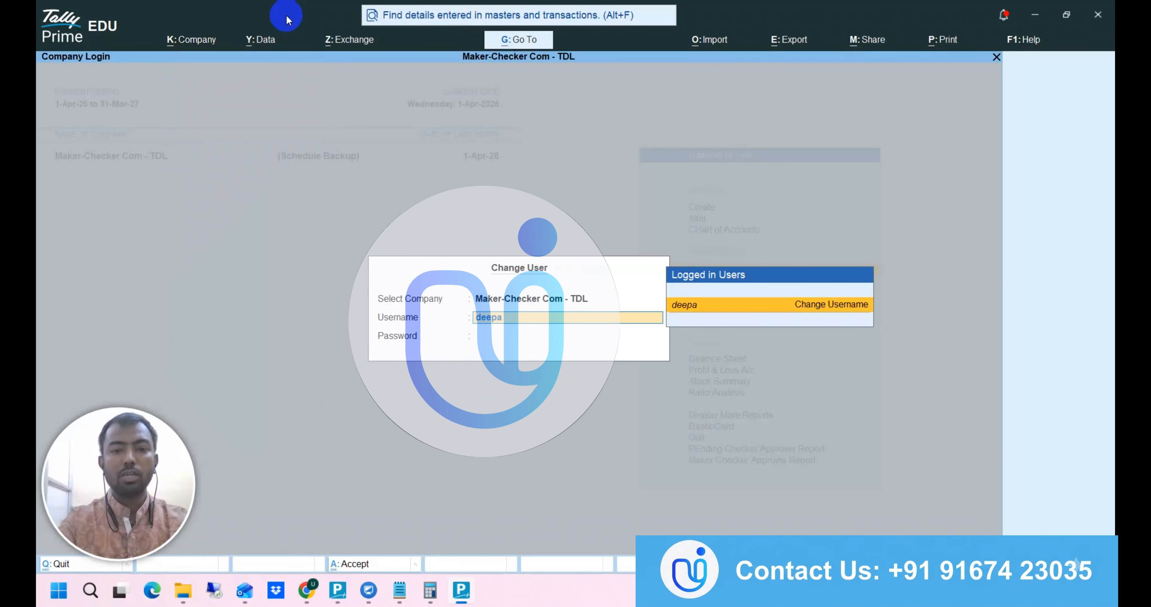
key("Return")
key("Return")
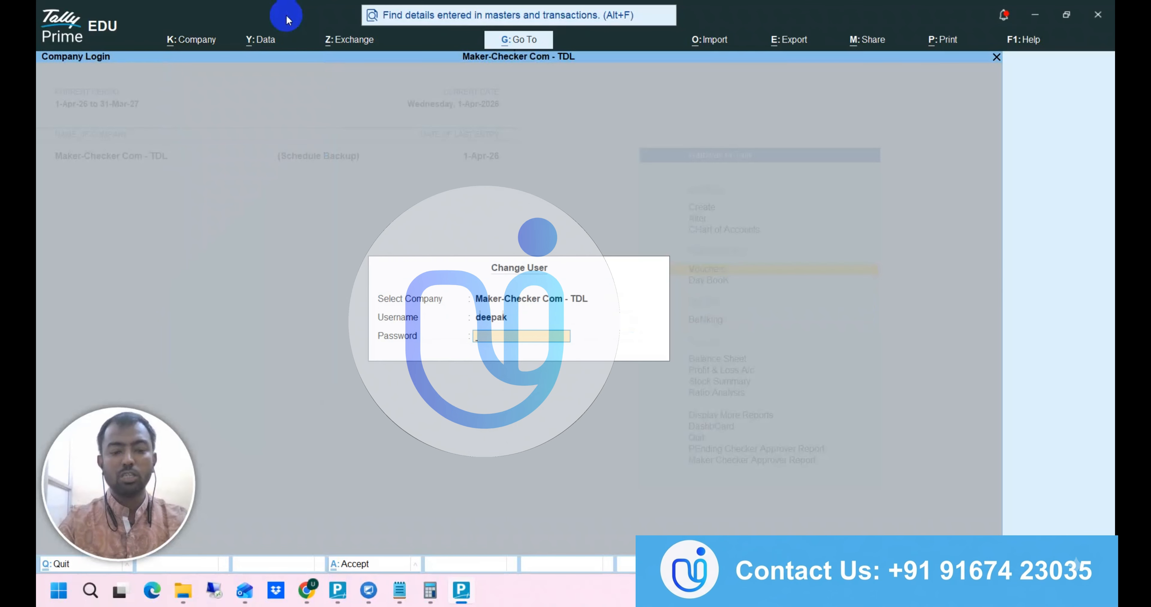
key("Return")
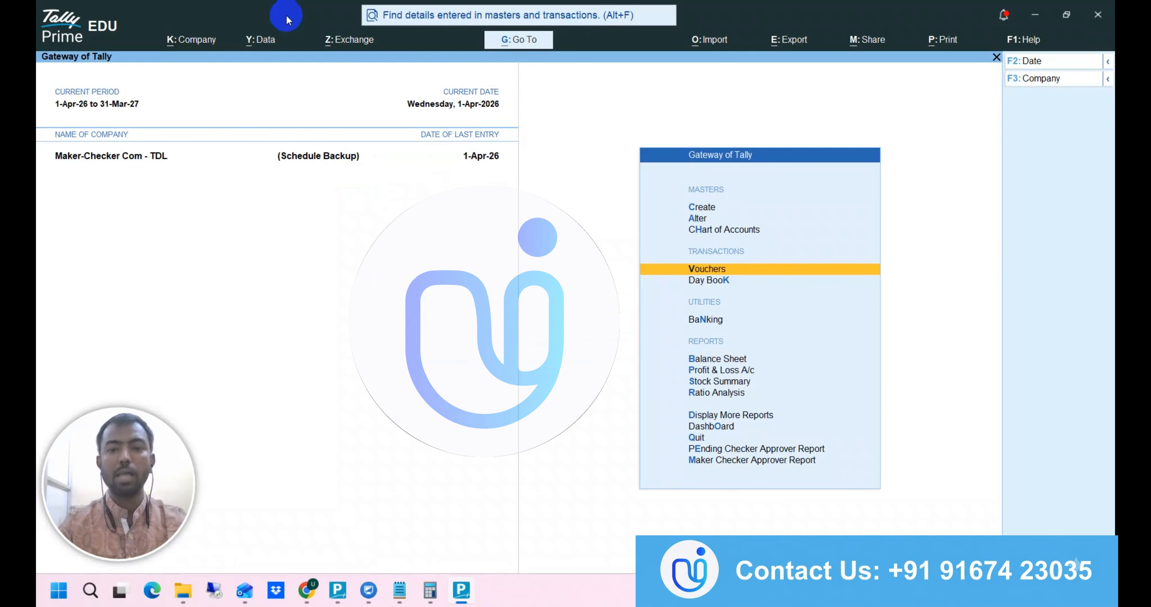
key("Return")
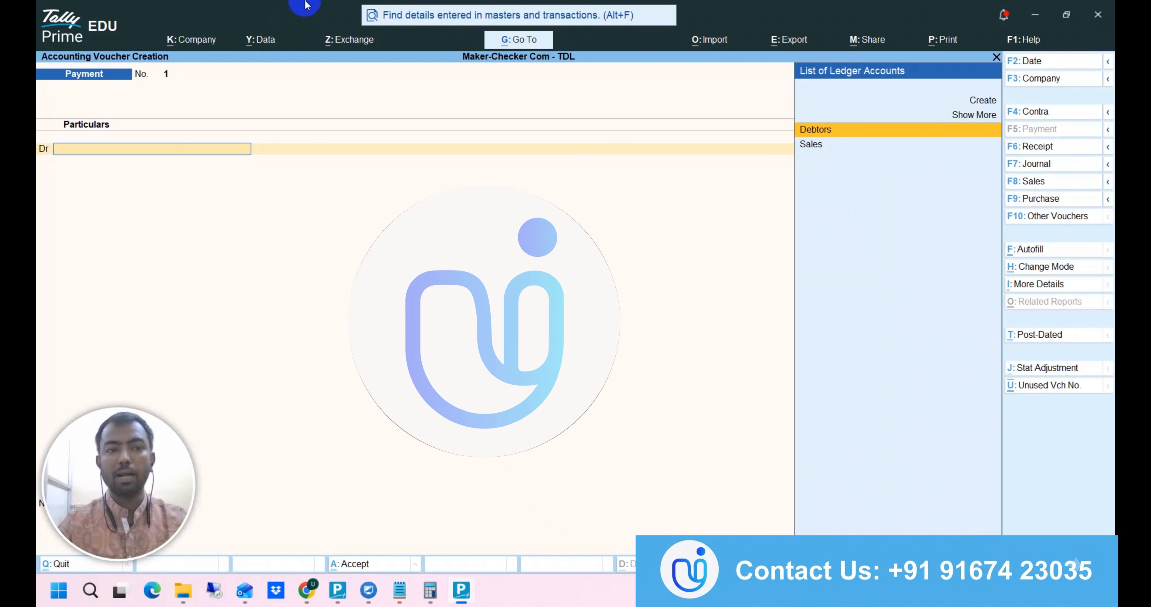
key("Return")
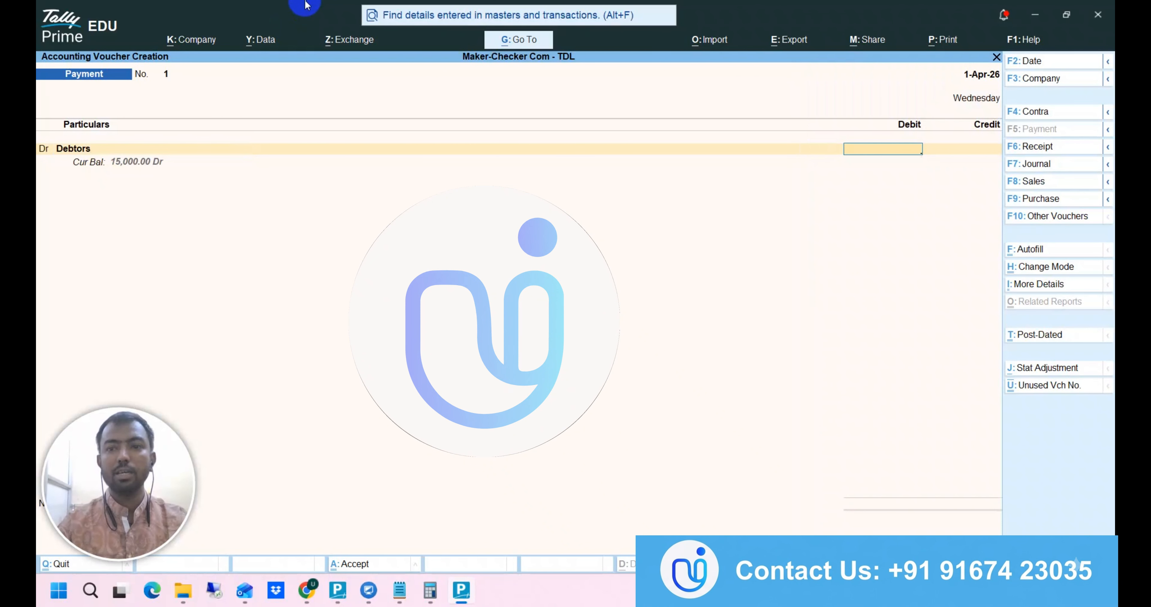
type("15000")
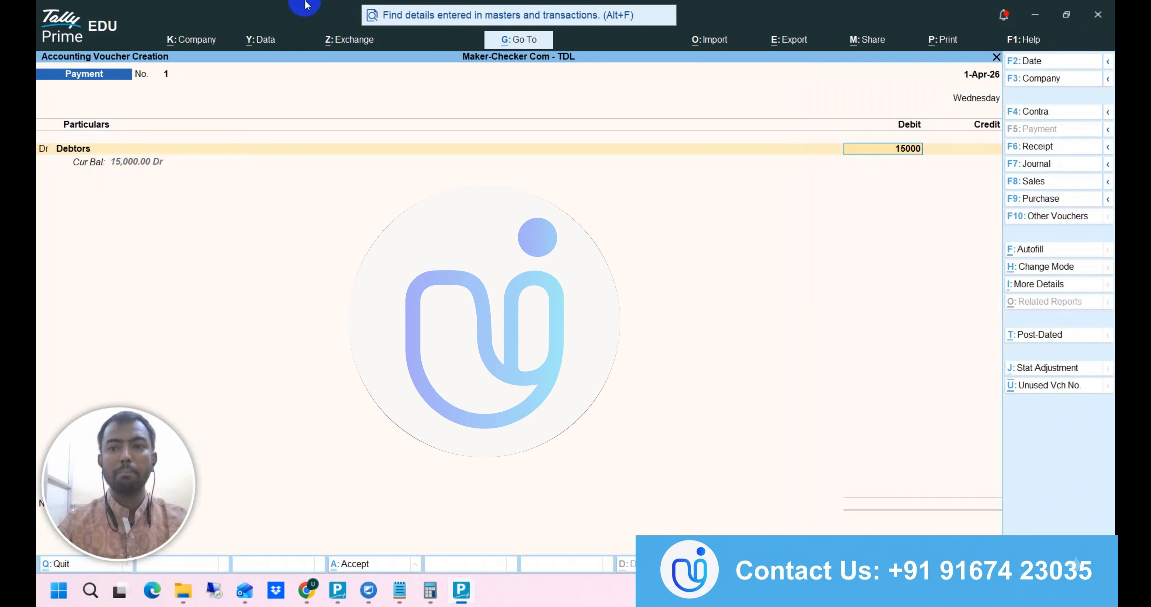
key("Return")
key("Return")
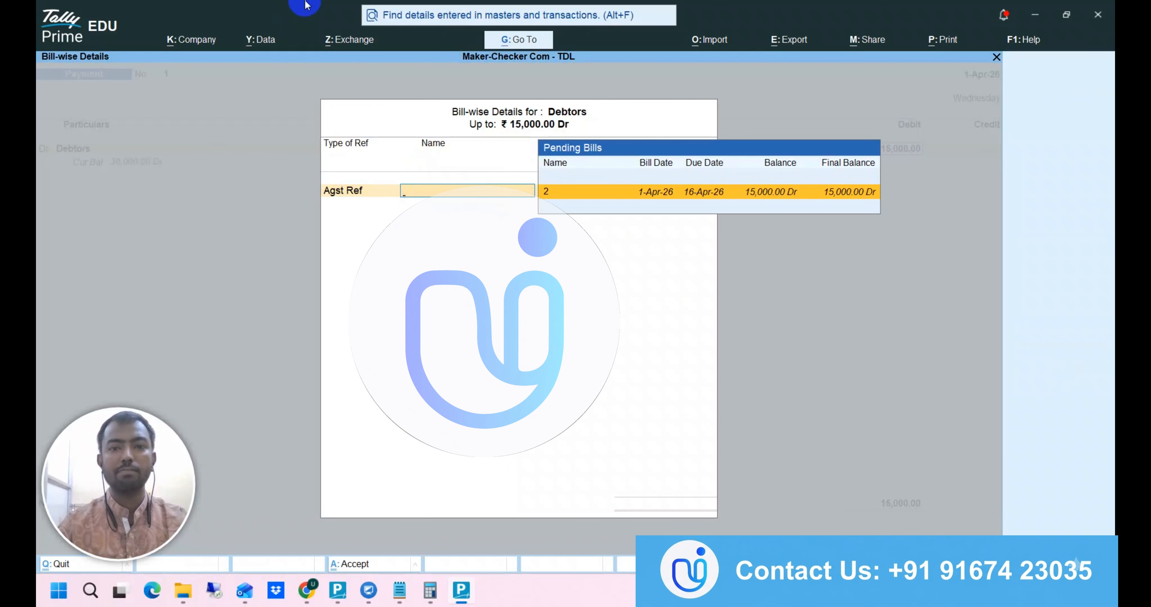
key("Return")
key("Return")
key("Return")
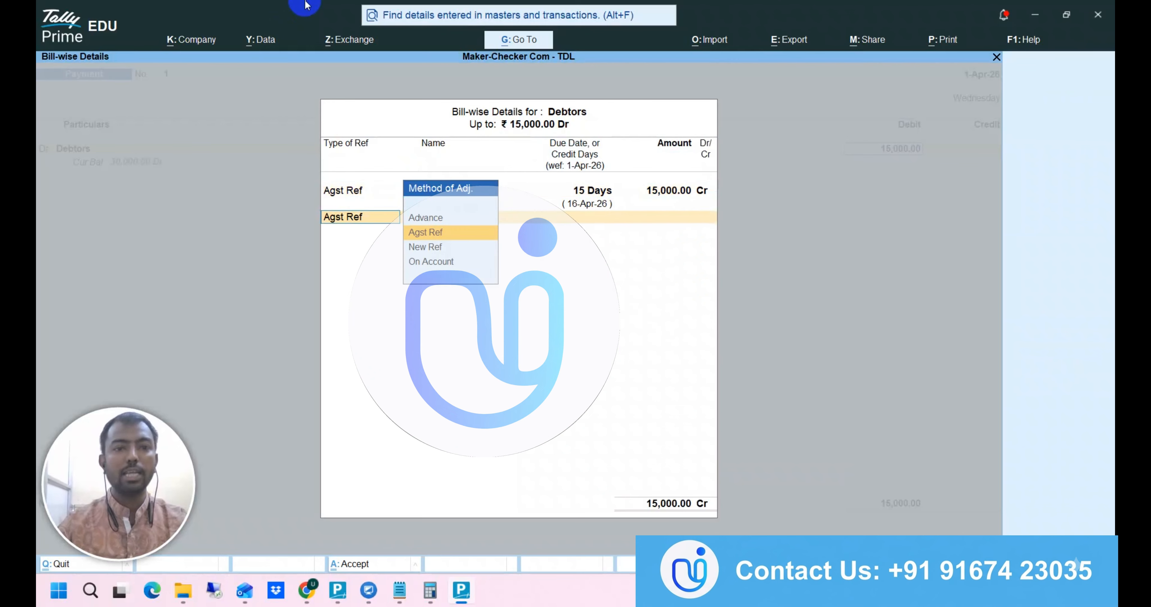
key("Return")
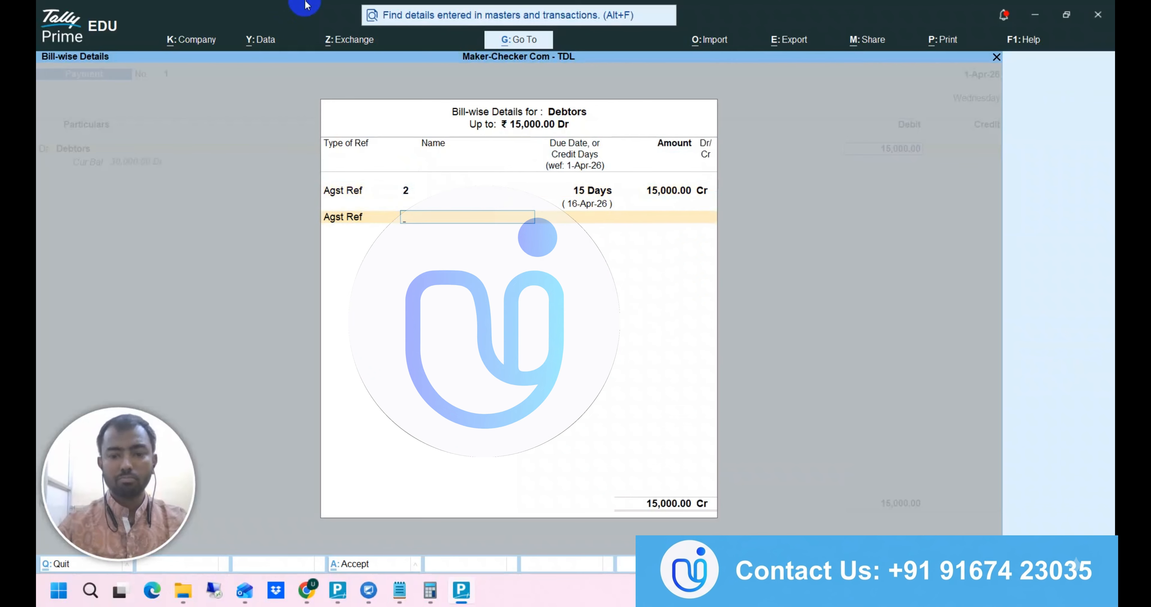
key("BackSpace")
key("BackSpace")
key("BackSpace")
key("BackSpace")
key("Return")
key("Return")
key("Return")
type("dr")
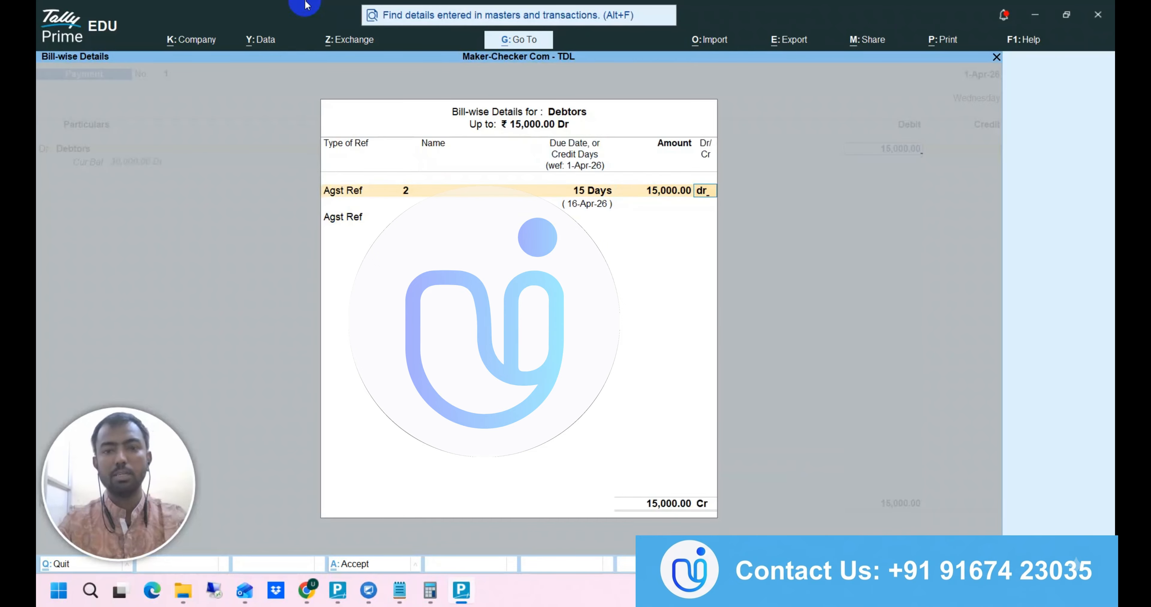
key("Return")
key("Return")
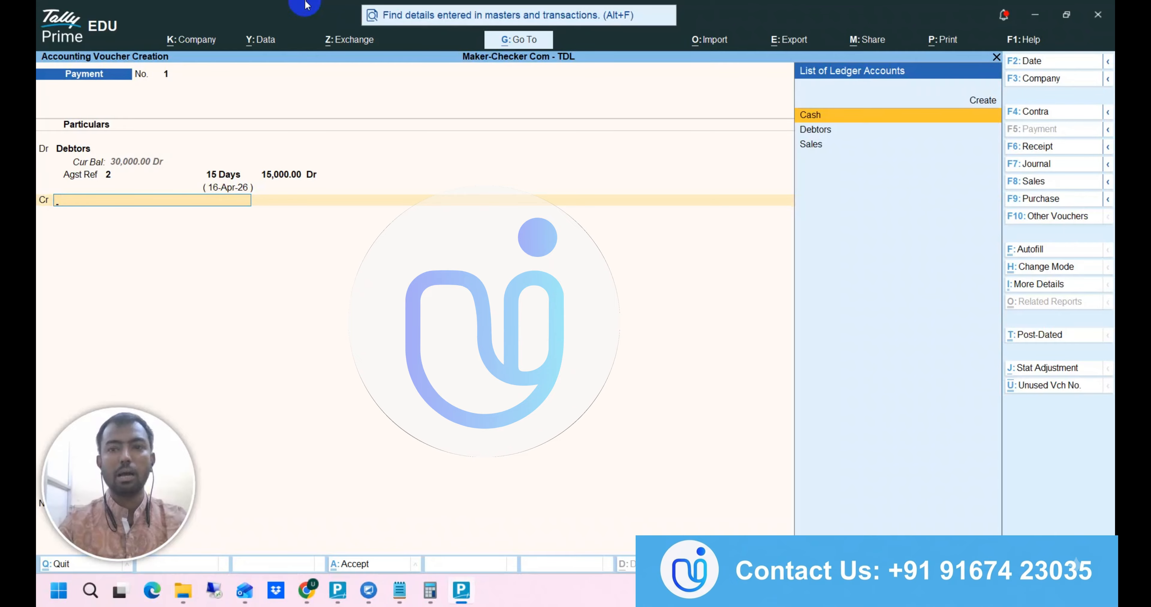
key("Return")
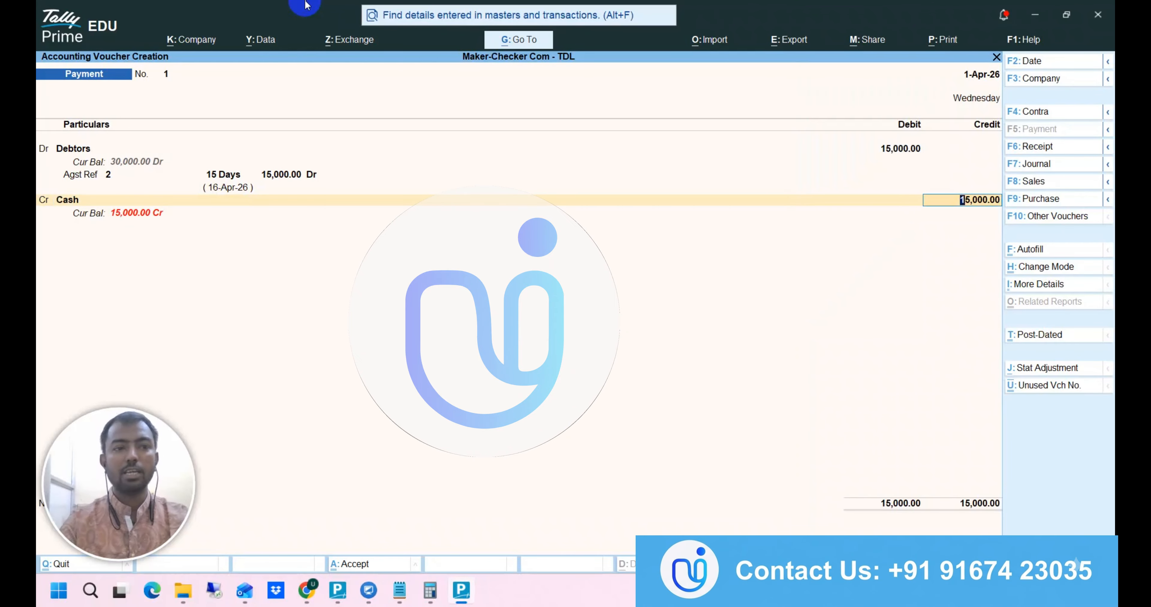
key("Return")
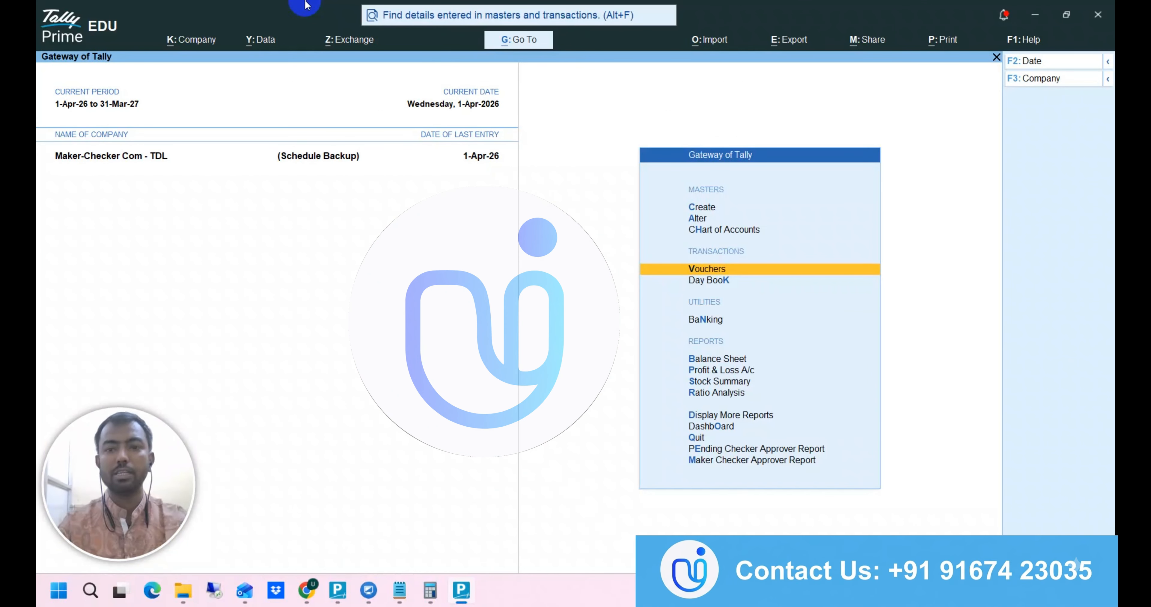
- Start a Receipt voucher crediting Debtors with 15,000 and allocate the amount as Agst Ref to bill 2
key("Return")
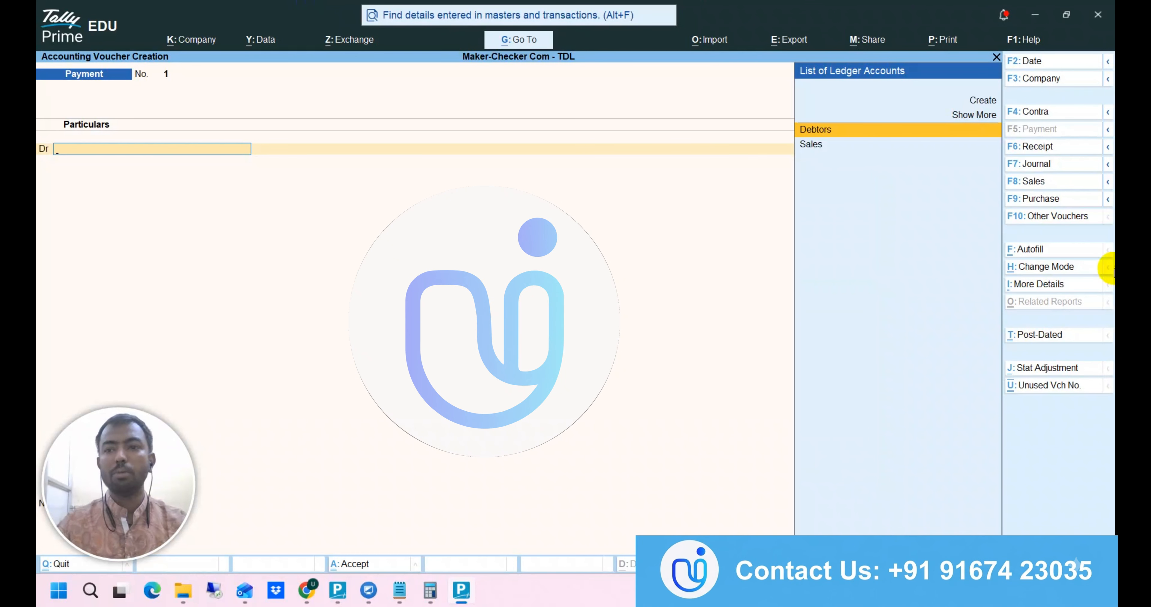
left_click(1035, 146)
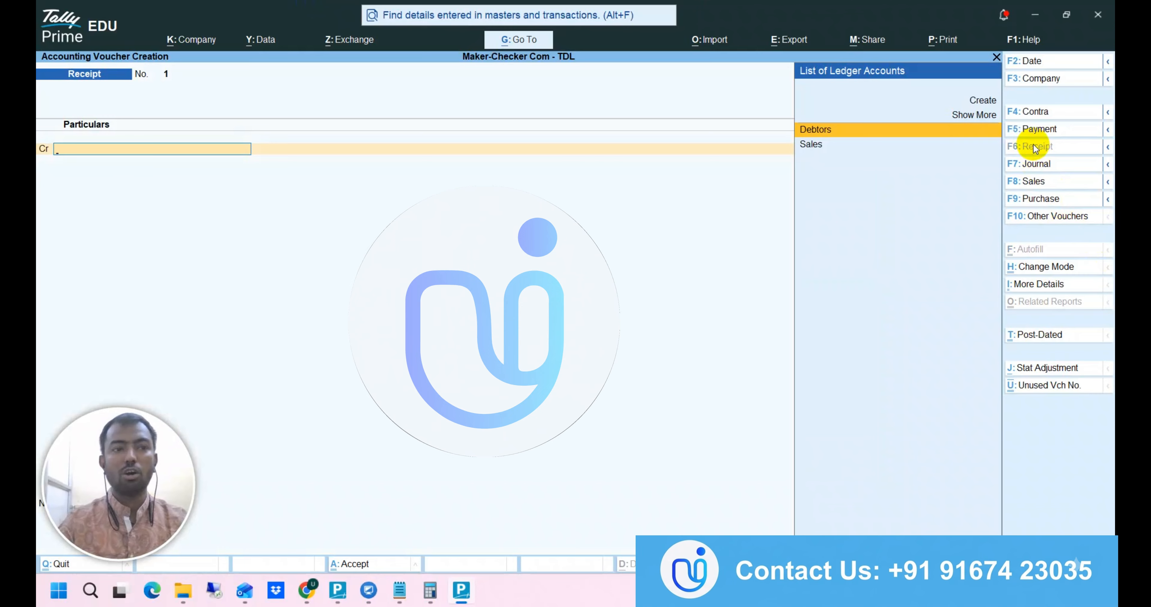
key("Return")
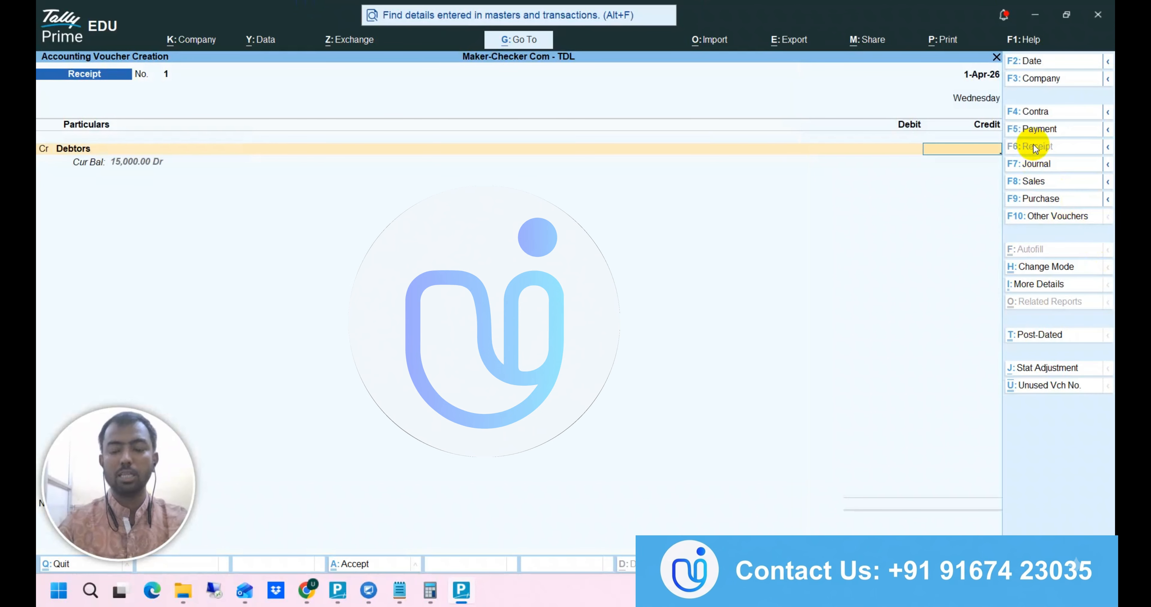
type("15,000")
key("Return")
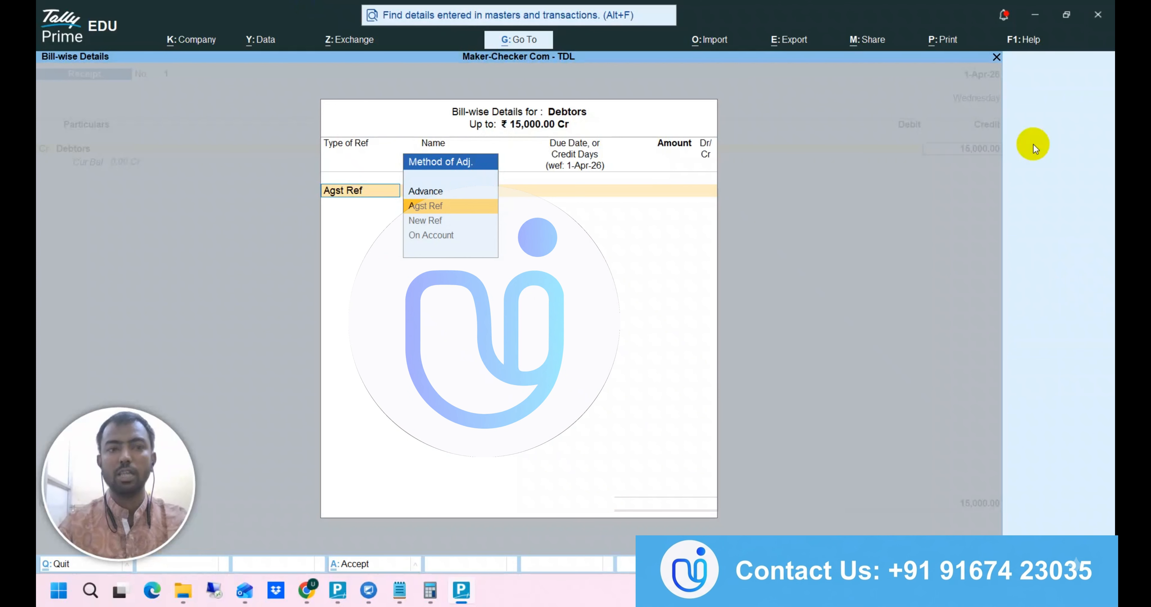
key("Return")
key("Return")
key("Return")
key("Return")
key("Return")
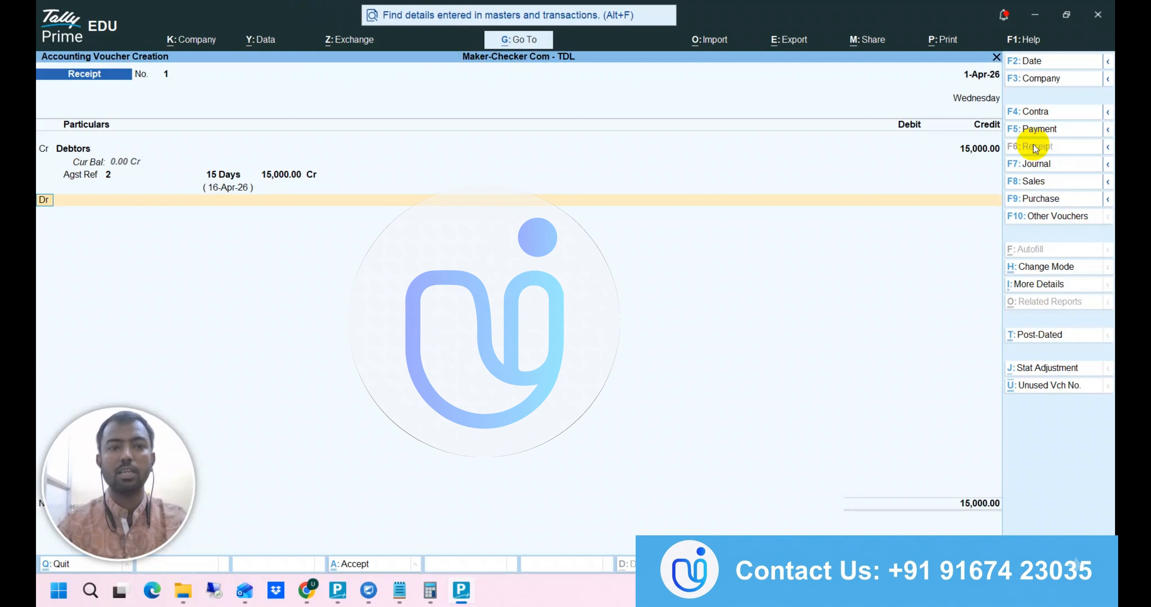
- Debit Cash with 15,000, accept the Receipt voucher and leave voucher creation
key("Return")
key("Return")
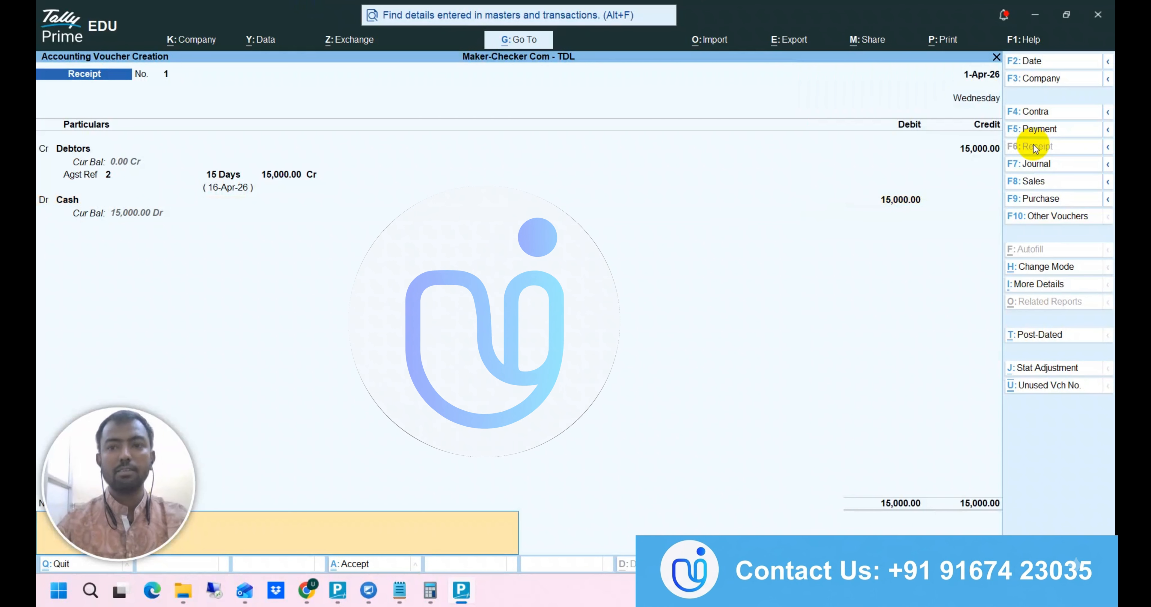
key("Return")
key("Return")
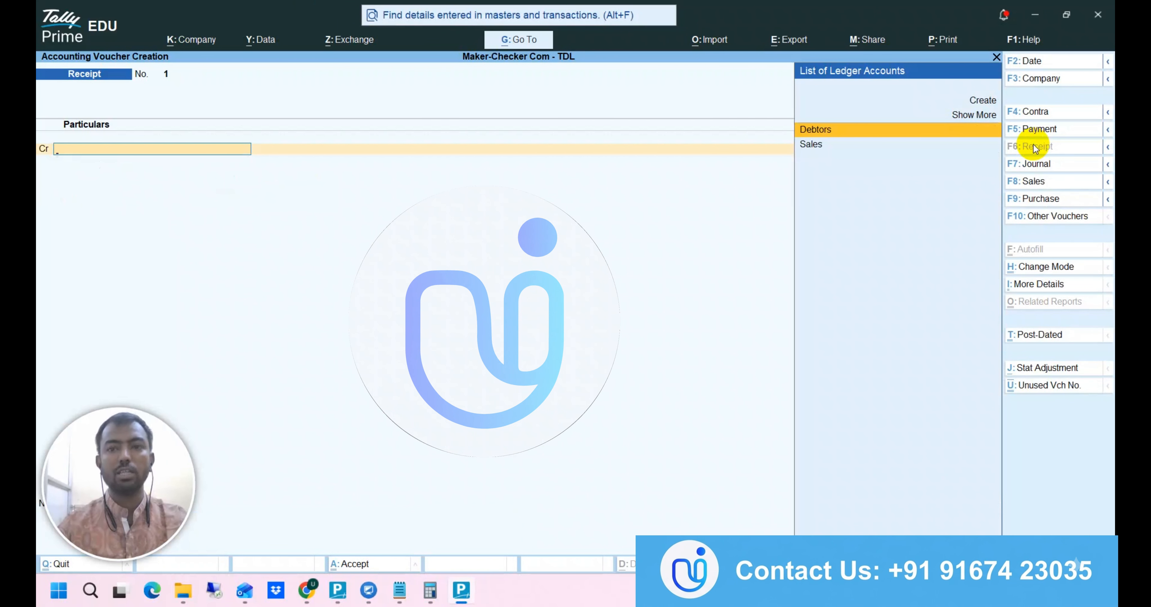
key("Escape")
key("Return")
key("Escape")
key("Escape")
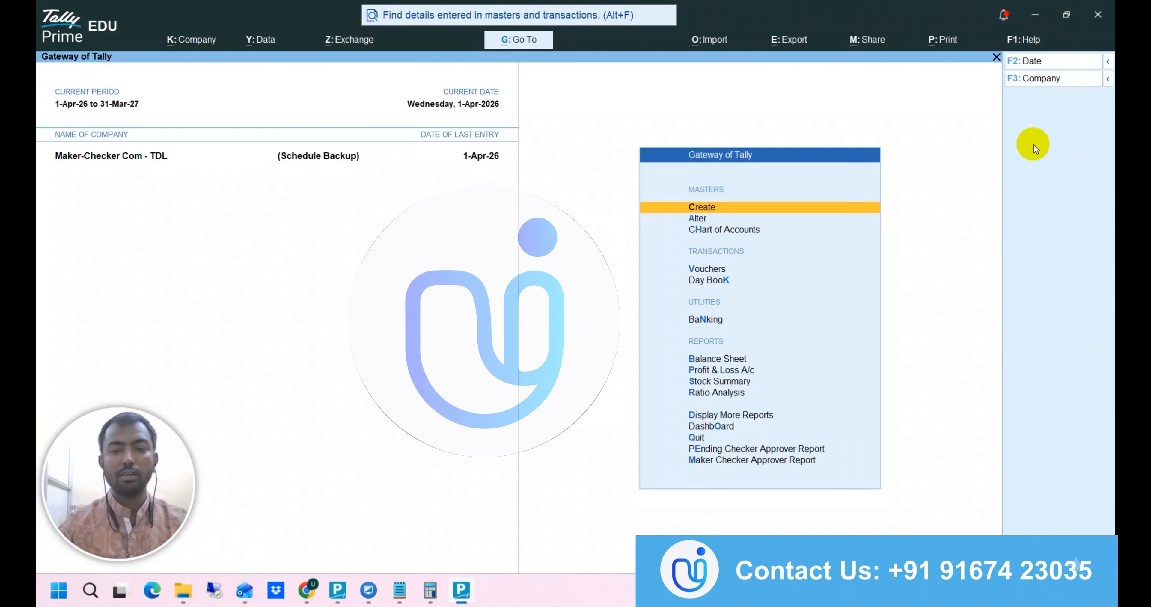
- Change the company's logged-in user to the Cheker user by entering that user's username
key("alt+k")
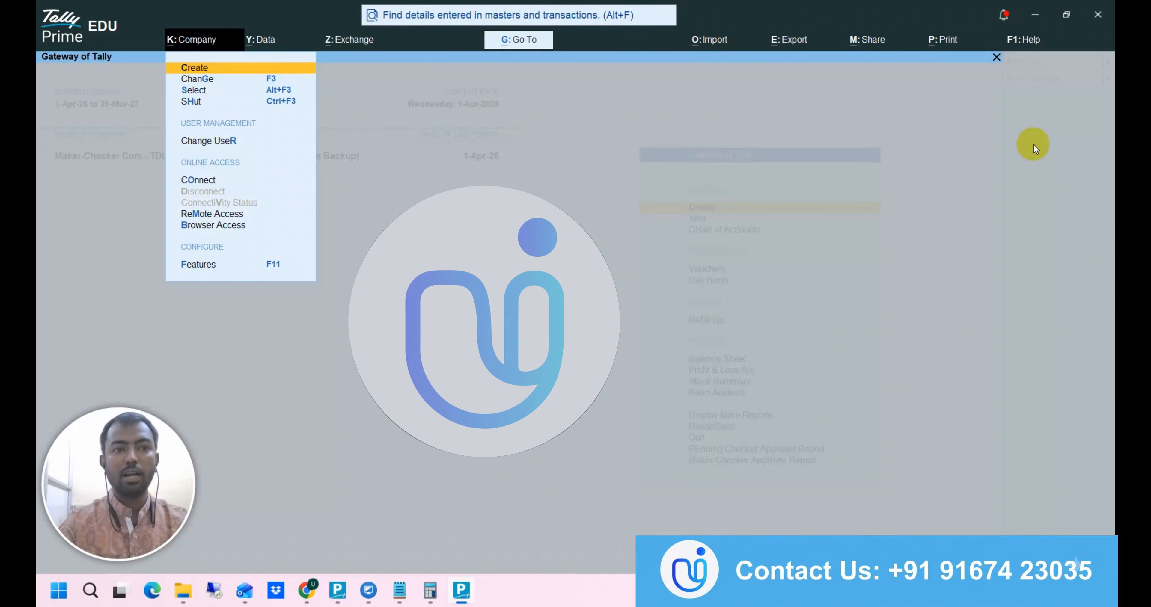
key("Down")
key("Down")
key("Down")
key("Down")
key("Up")
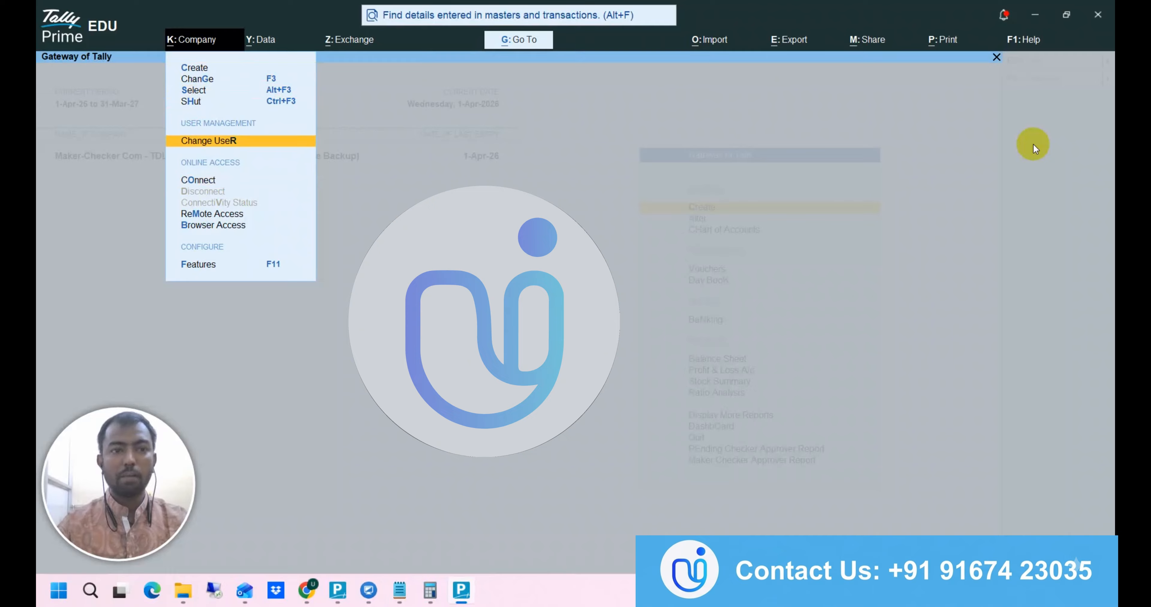
key("Return")
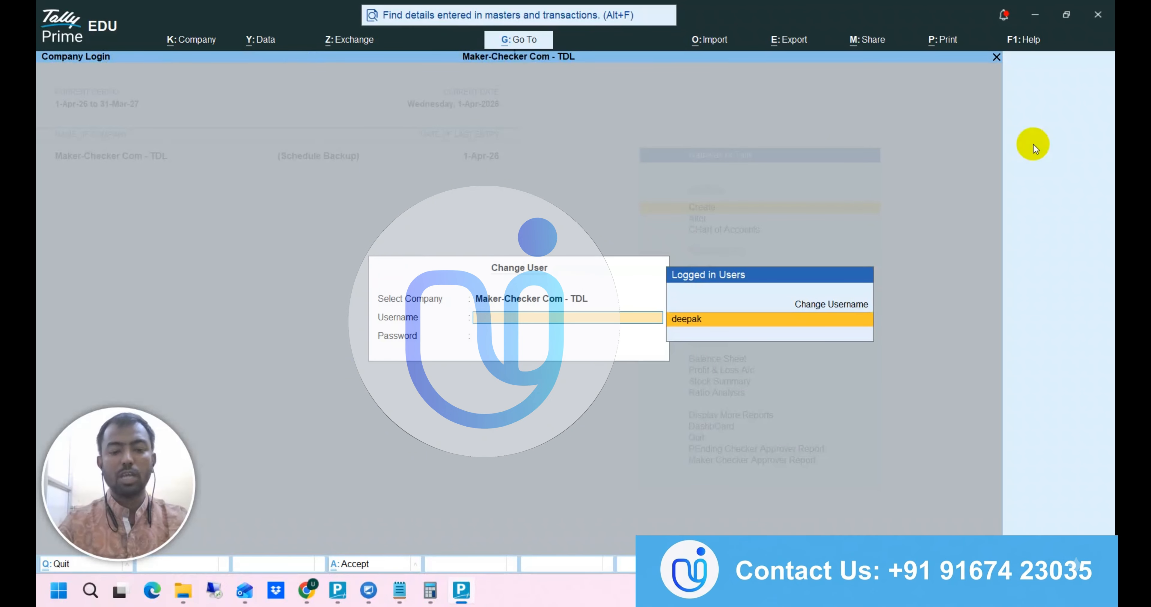
type("ashita")
key("Return")
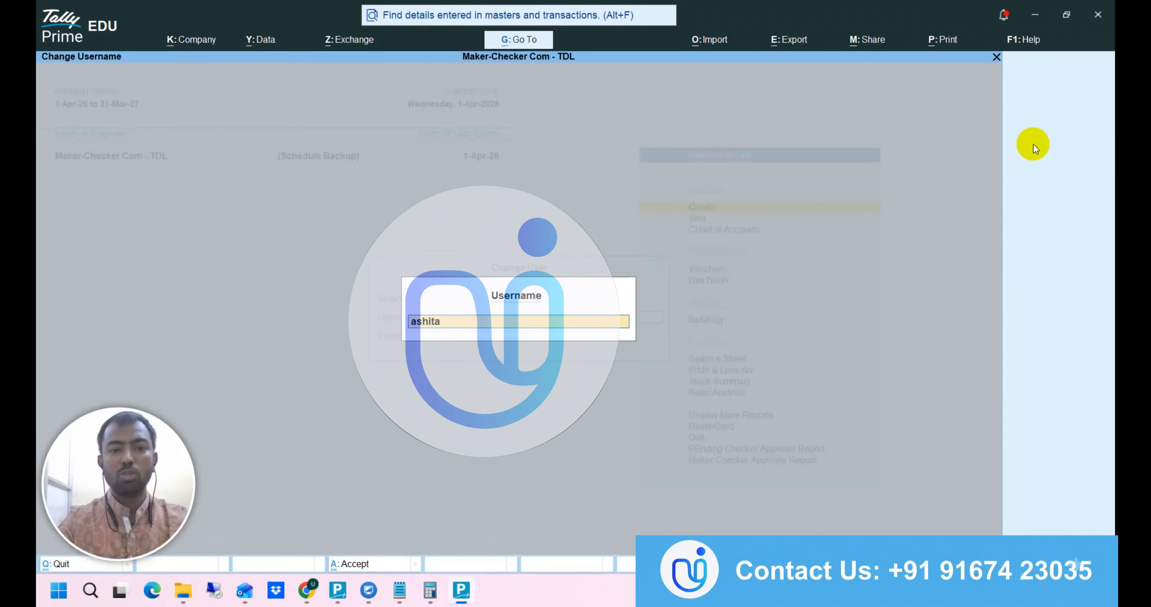
key("Return")
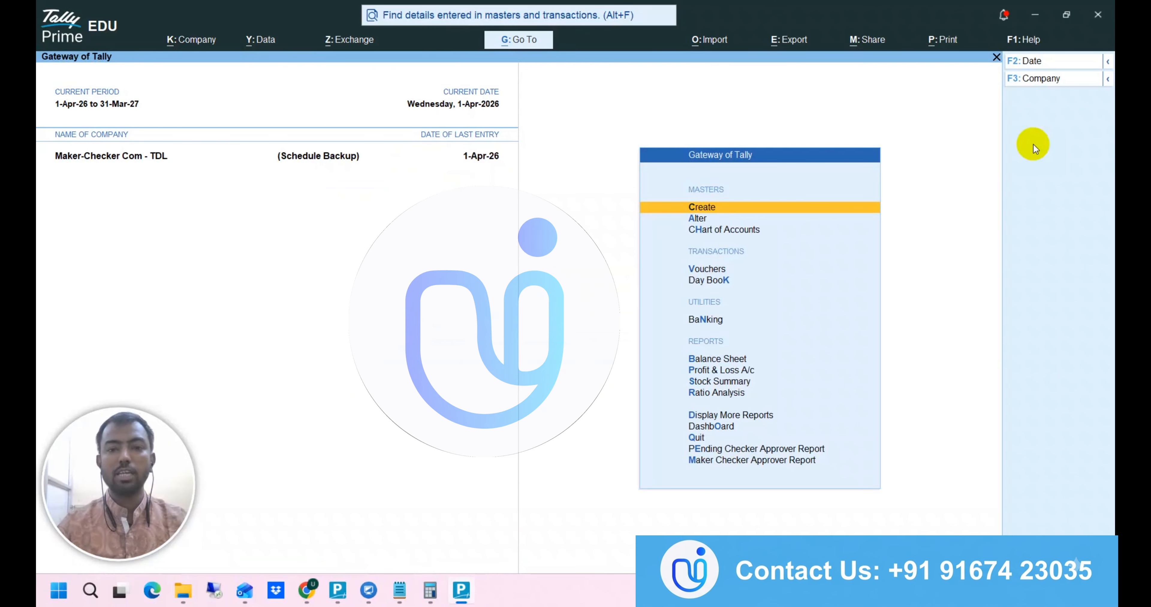
- View the Day Book as the checker, and return to the Gateway of Tally
key("d")
key("d")
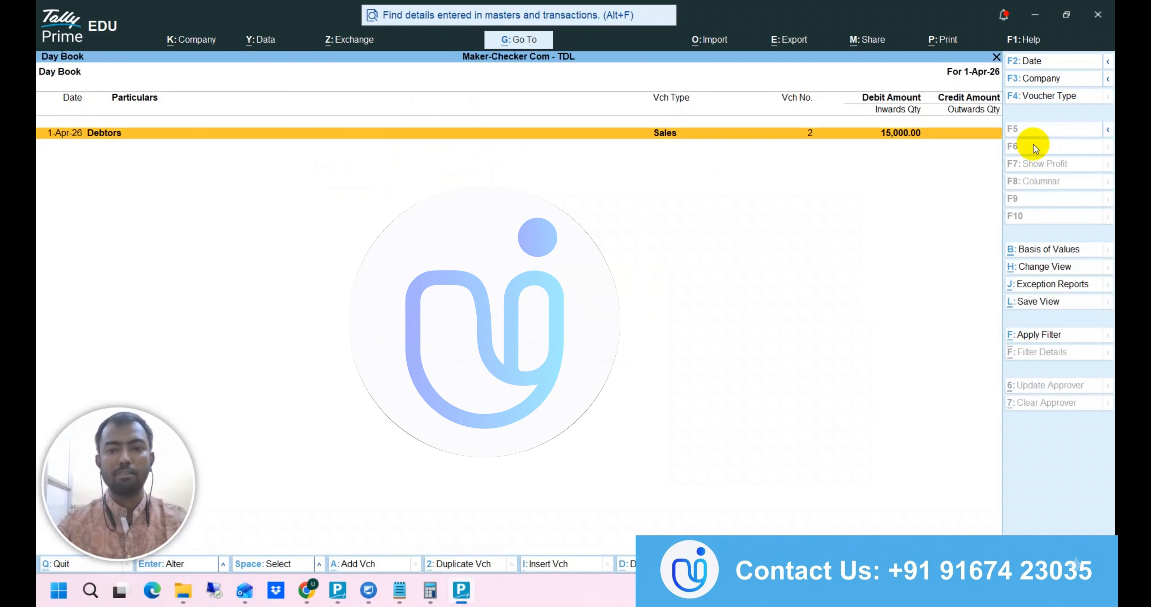
key("Escape")
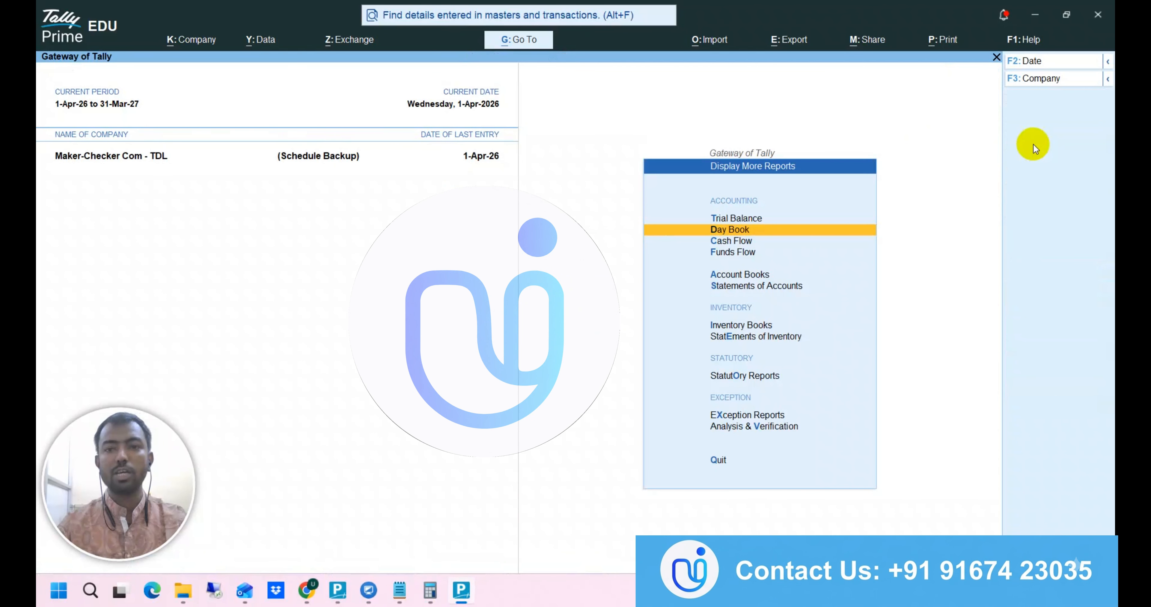
key("Escape")
key("Escape")
key("Escape")
- Open the Debtors Receipt voucher from the Pending Checker Approver Report, enter the narration "pa" and accept the voucher
key("Up")
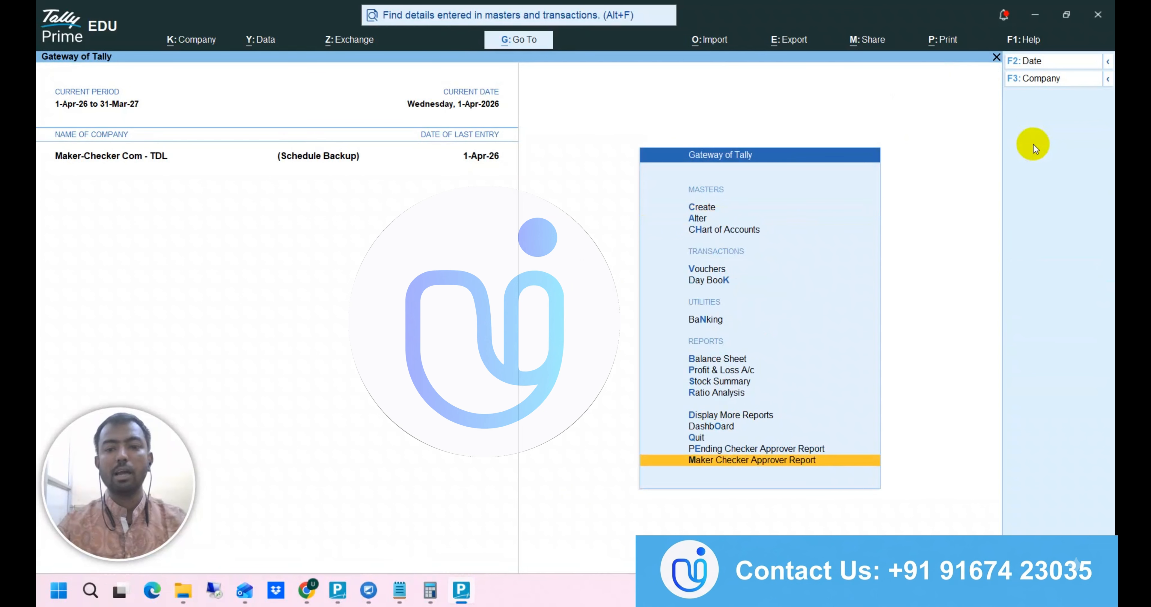
key("Up")
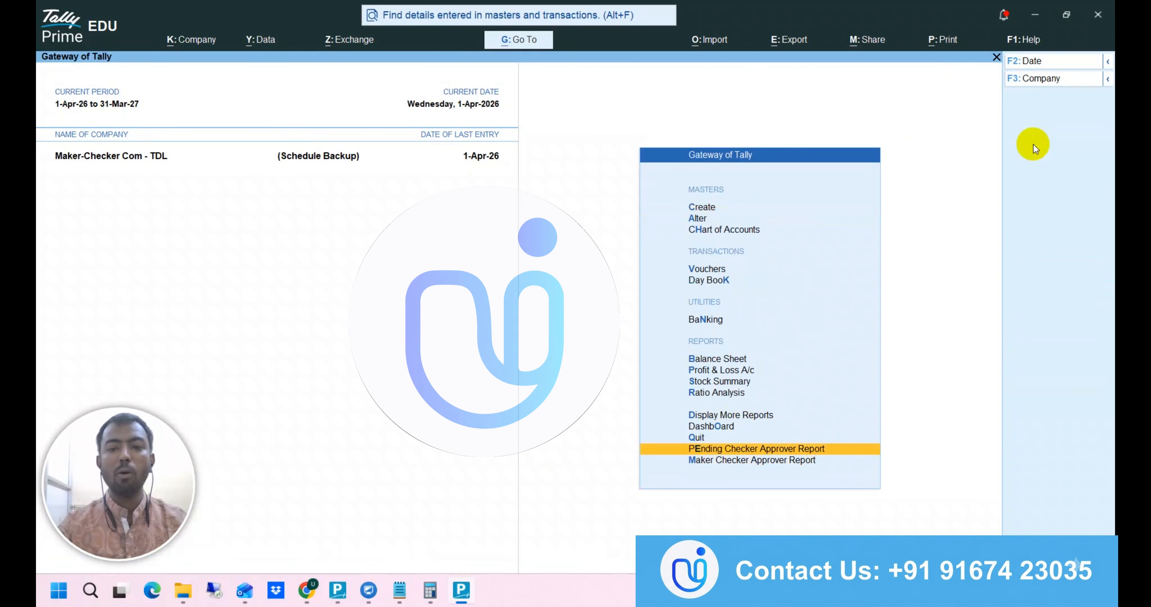
key("Return")
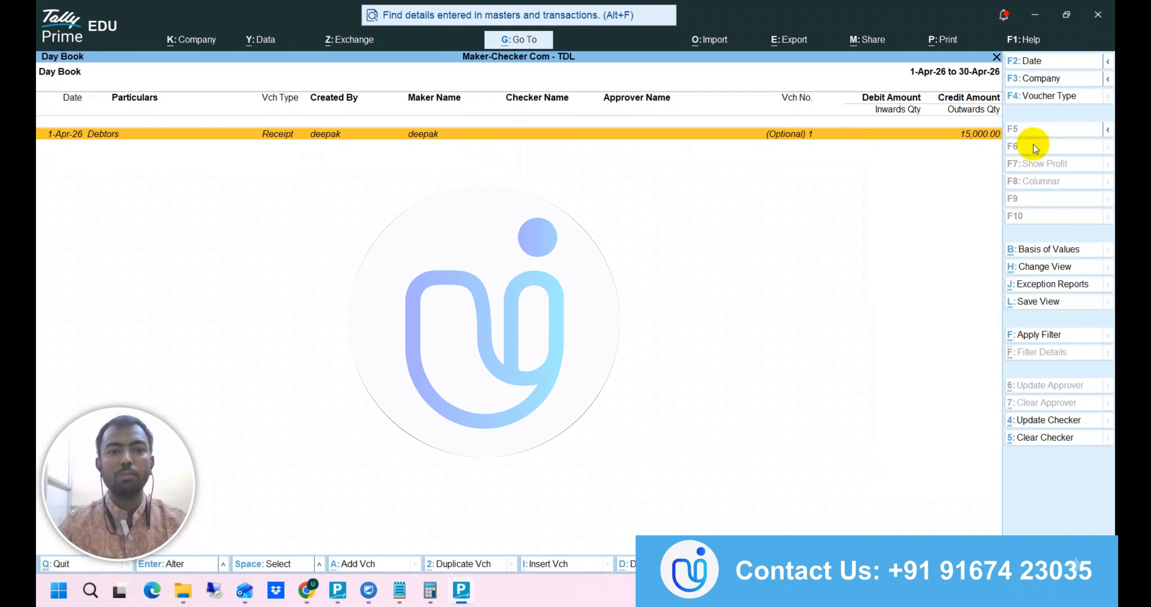
key("Return")
key("Return")
key("Return")
key("Return")
key("Return")
key("Return")
key("Return")
key("Return")
key("Return")
key("Return")
key("Return")
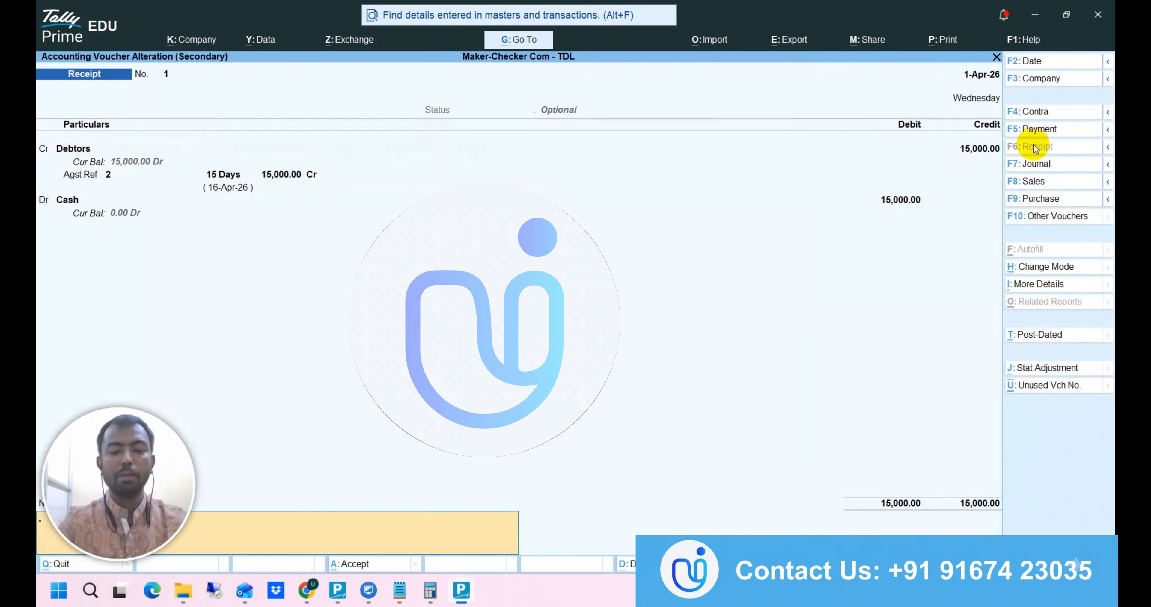
type("pa")
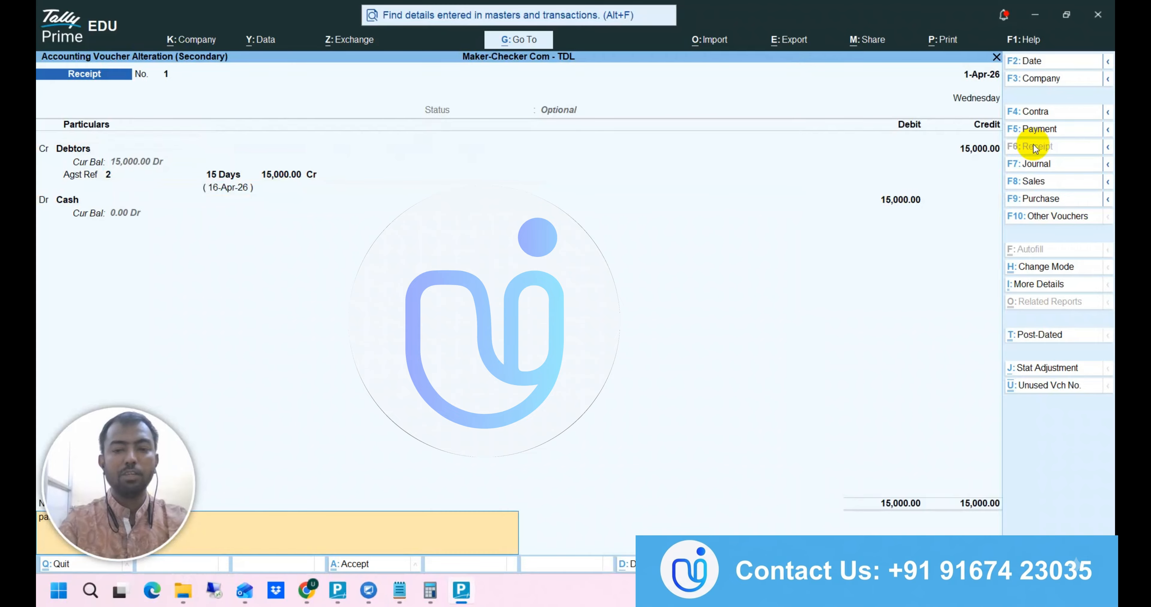
key("Return")
key("Return")
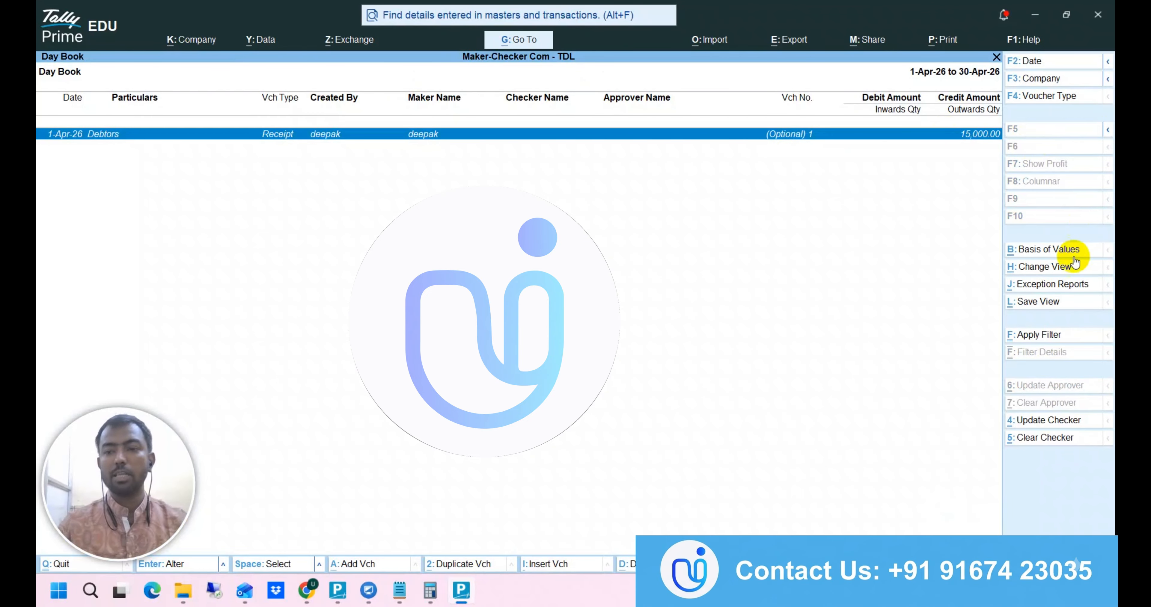
- Update the checker status of the pending Receipt voucher and return to the Gateway of Tally
left_click(1051, 425)
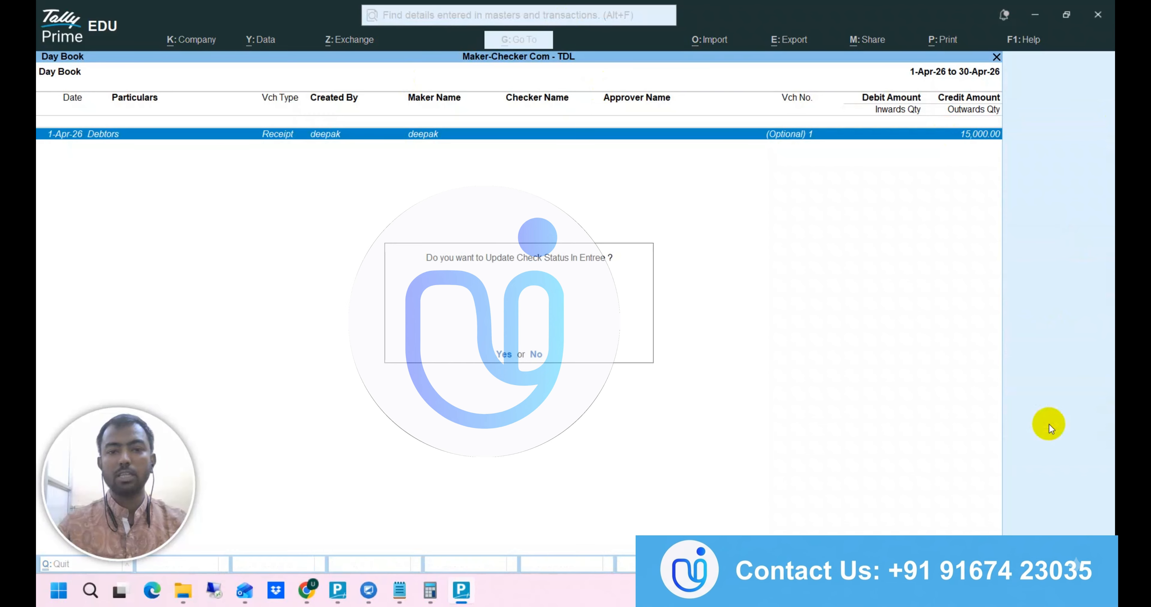
key("y")
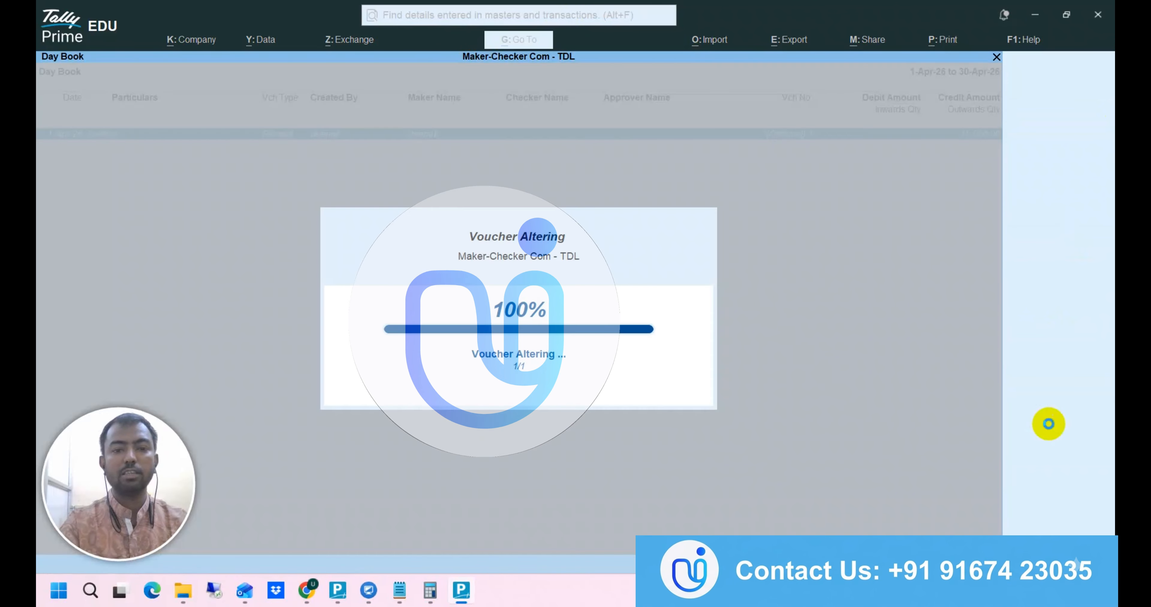
key("Escape")
key("Escape")
key("Escape")
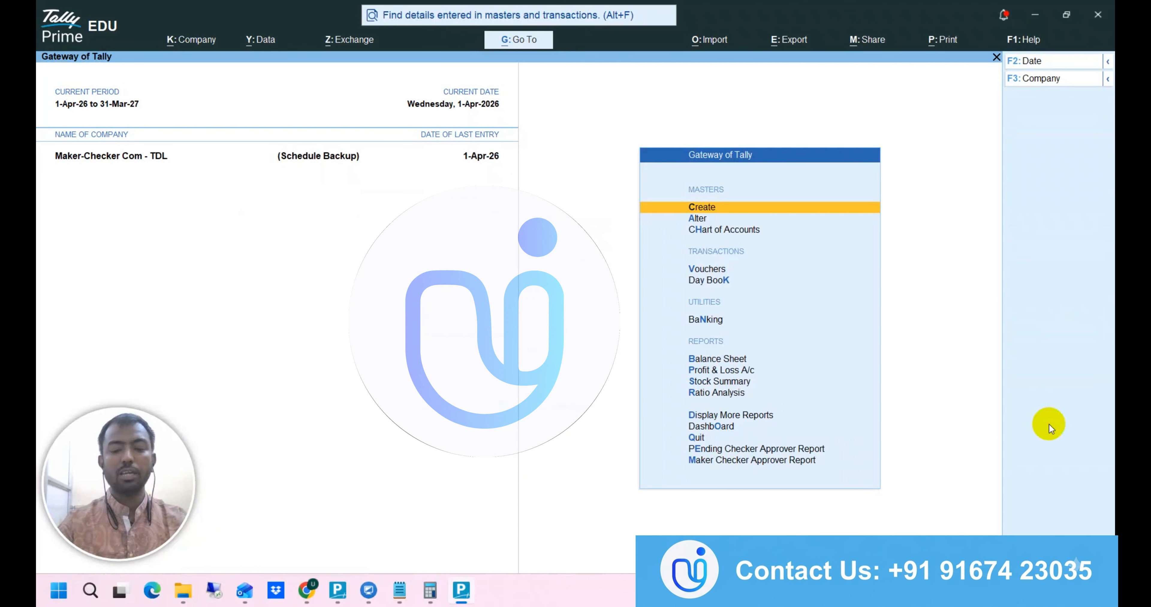
- Change the company's logged-in user to the Approver user by entering that user's username and password
key("alt+k")
key("Down")
key("Down")
key("Down")
key("Down")
key("Return")
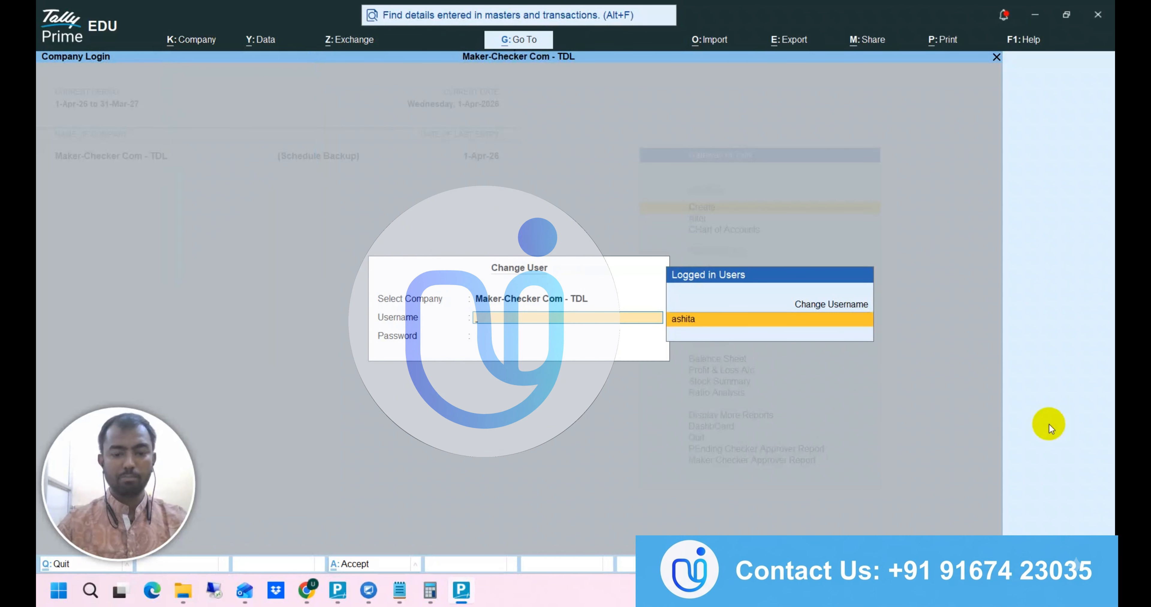
type("payal")
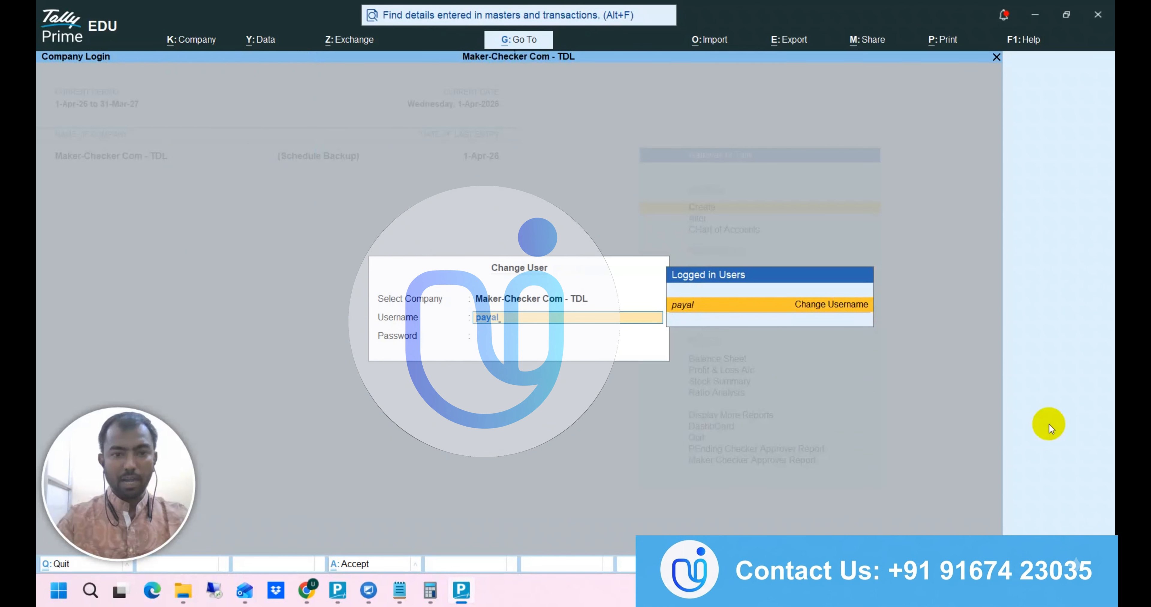
key("Return")
key("Return")
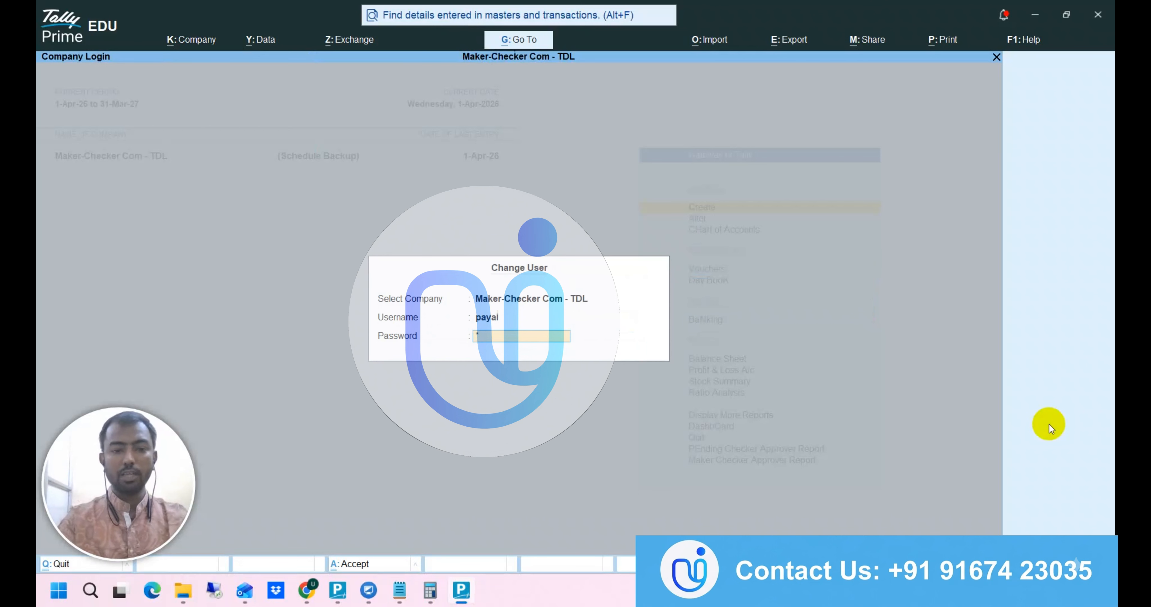
key("Return")
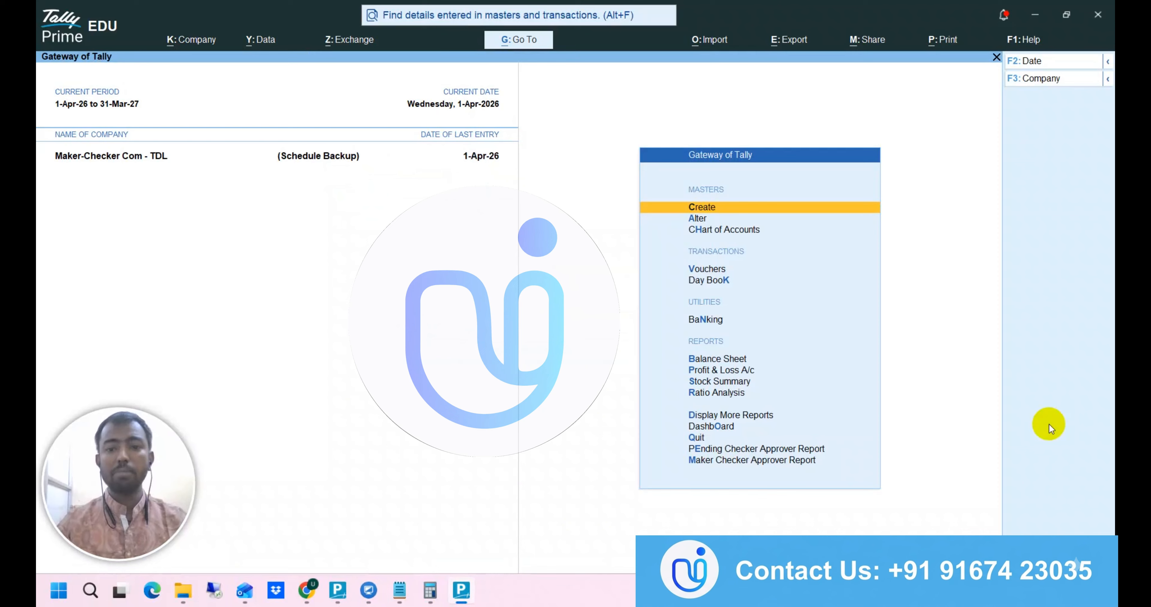
- View the Day Book from the additional reports as the approver and return to the Gateway of Tally
key("Up")
key("Up")
key("Return")
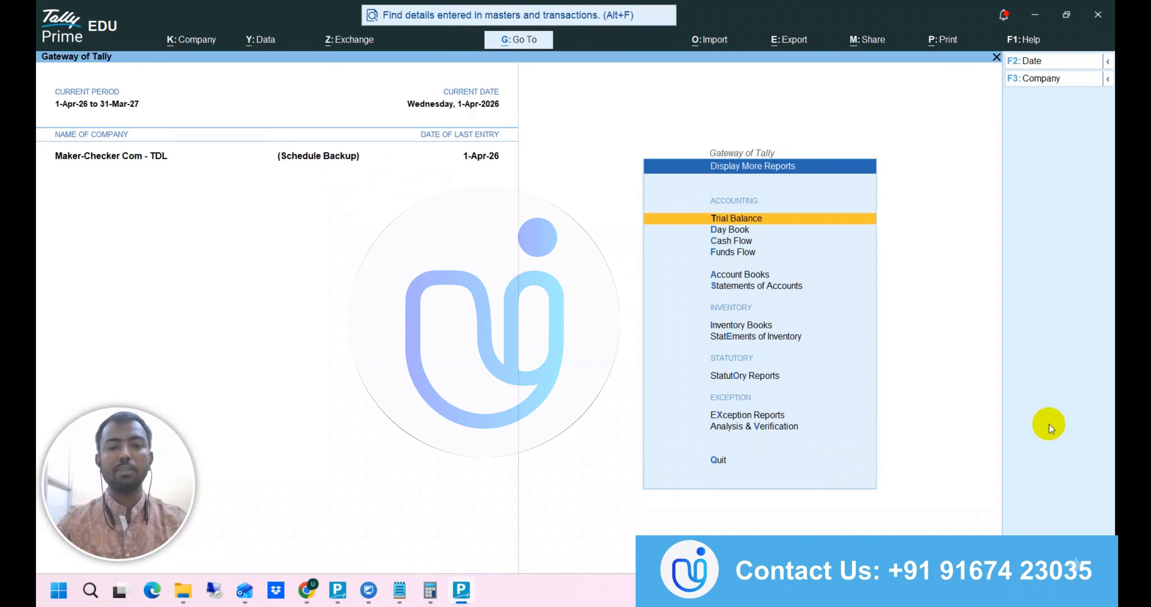
key("Escape")
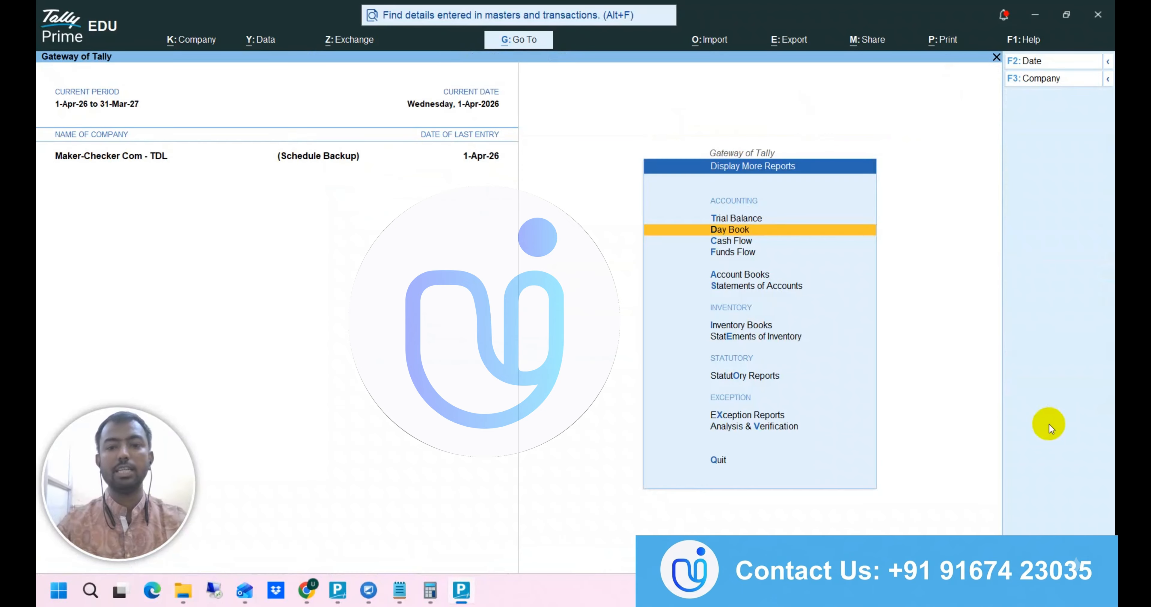
key("Escape")
- Review the Debtors Receipt voucher from the Pending Checker Approver Report and go back to the report
key("Home")
key("Up")
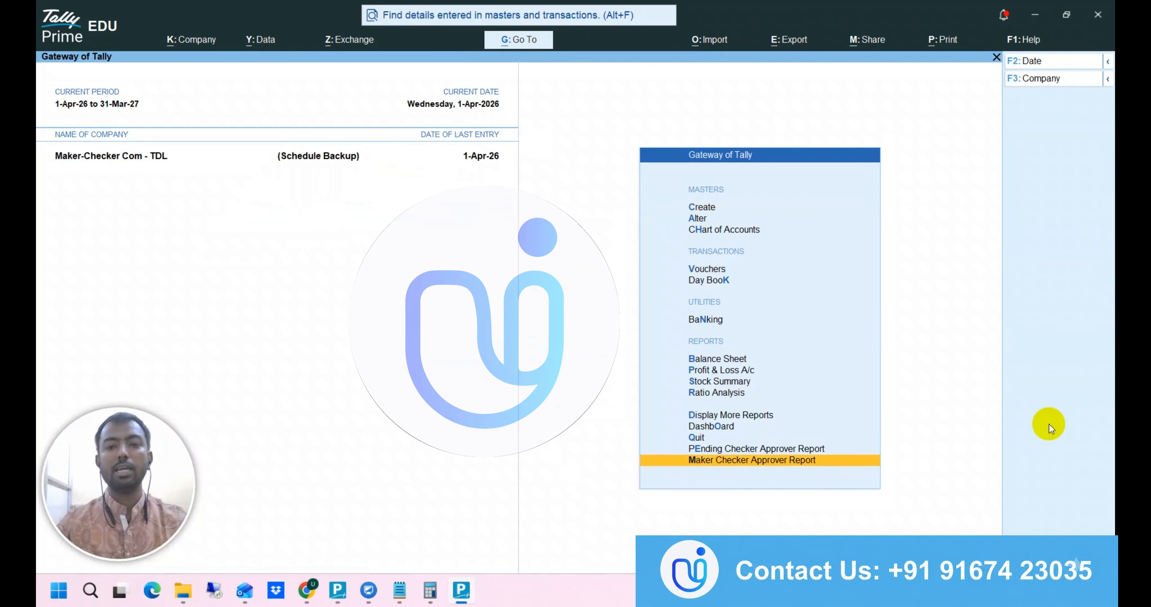
key("Up")
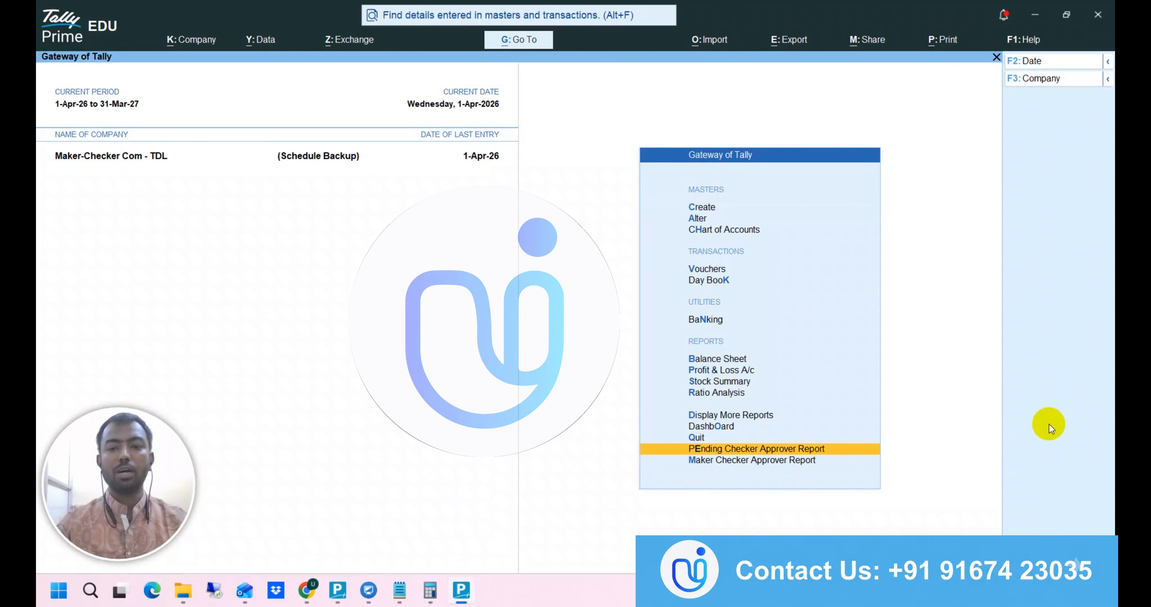
key("Return")
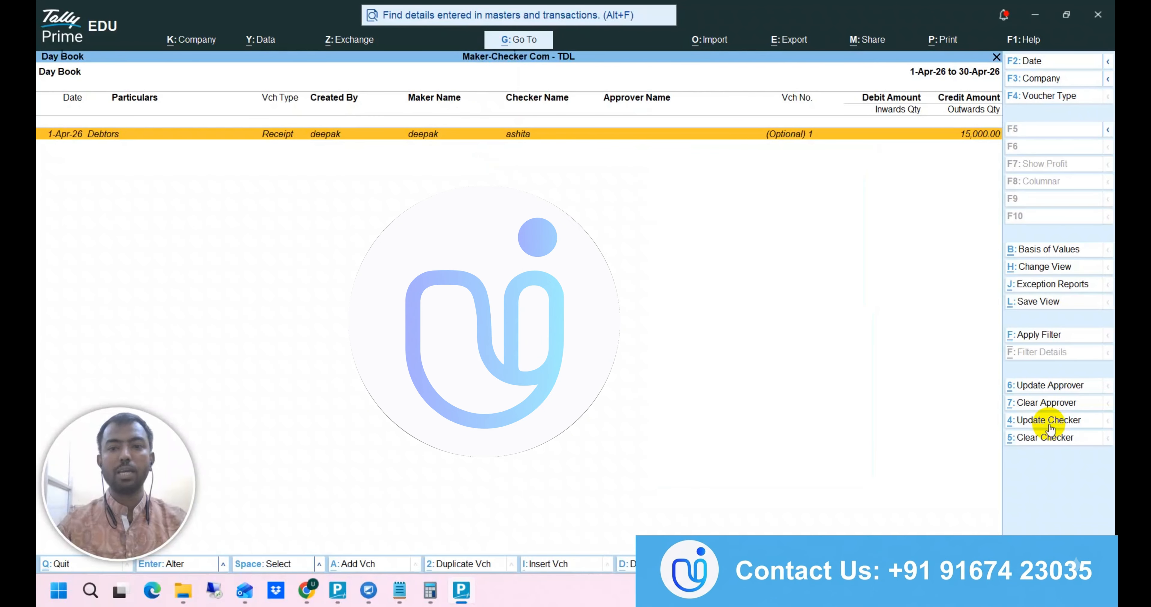
key("Return")
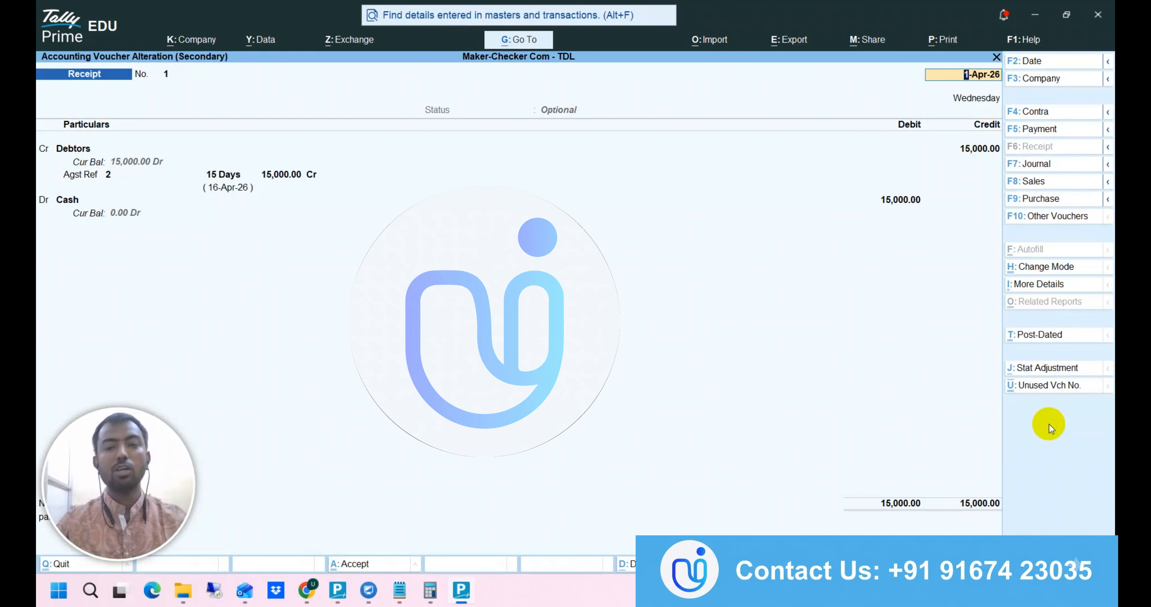
key("BackSpace")
key("Escape")
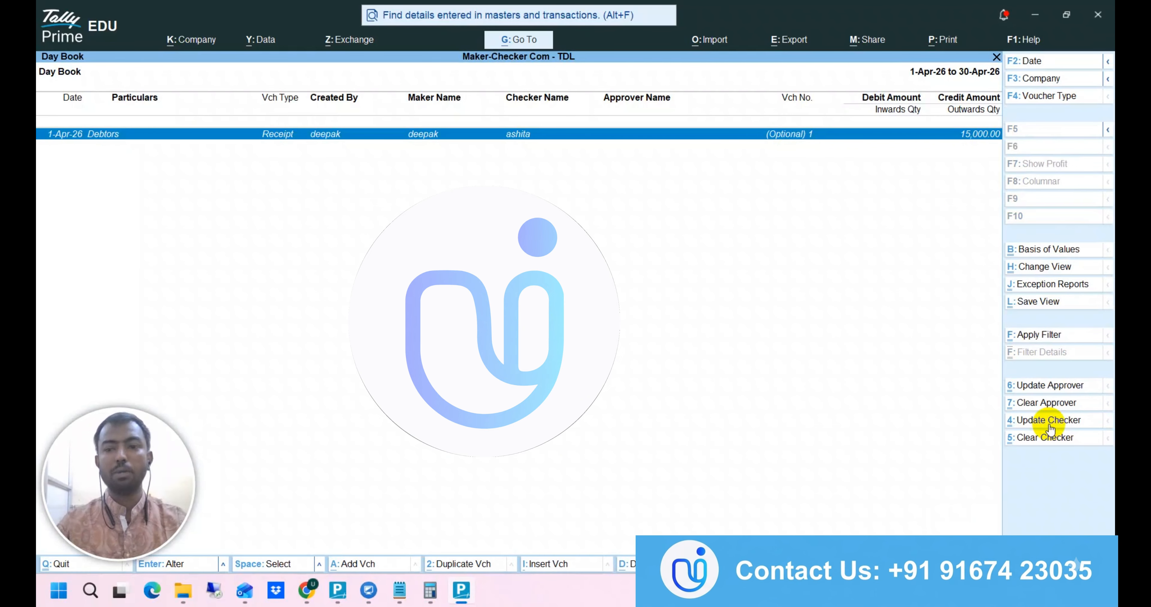
- Update the approver status of the checked Receipt voucher and return to the Gateway of Tally
left_click(1044, 387)
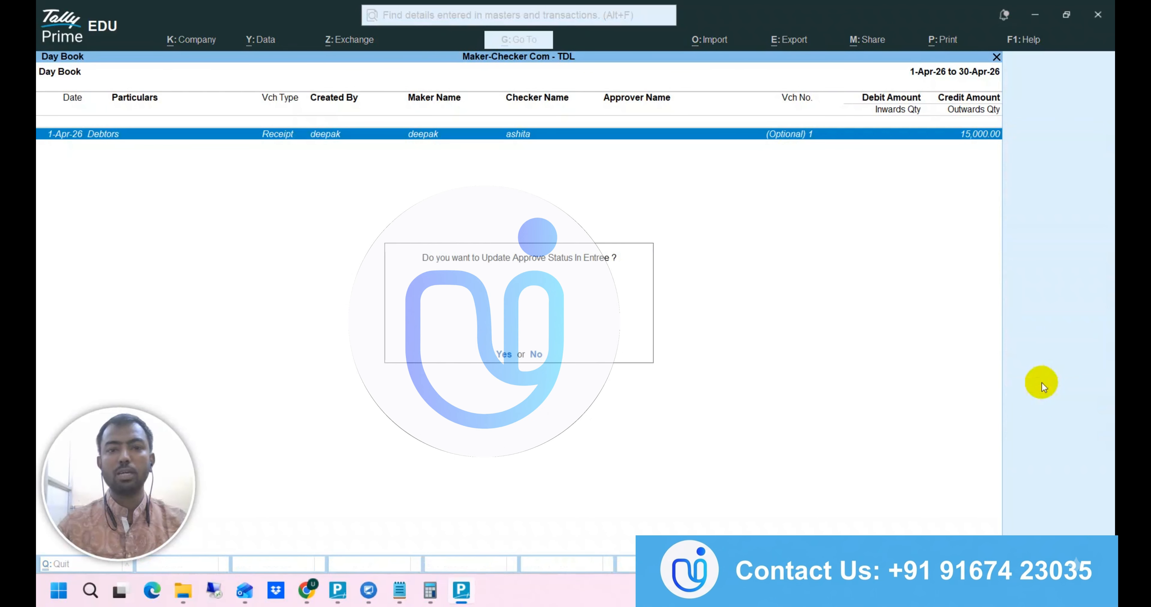
key("y")
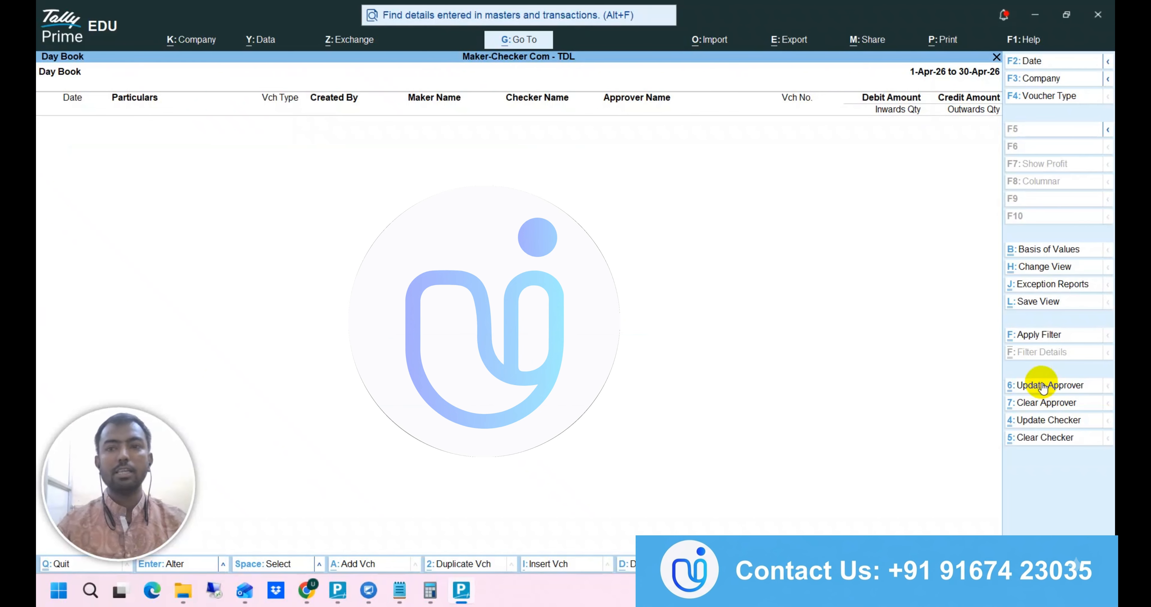
key("Escape")
key("Escape")
key("Escape")
- Shut the company Maker-Checker Com - TDL, select it again and log in with the user's username and password
key("alt+k")
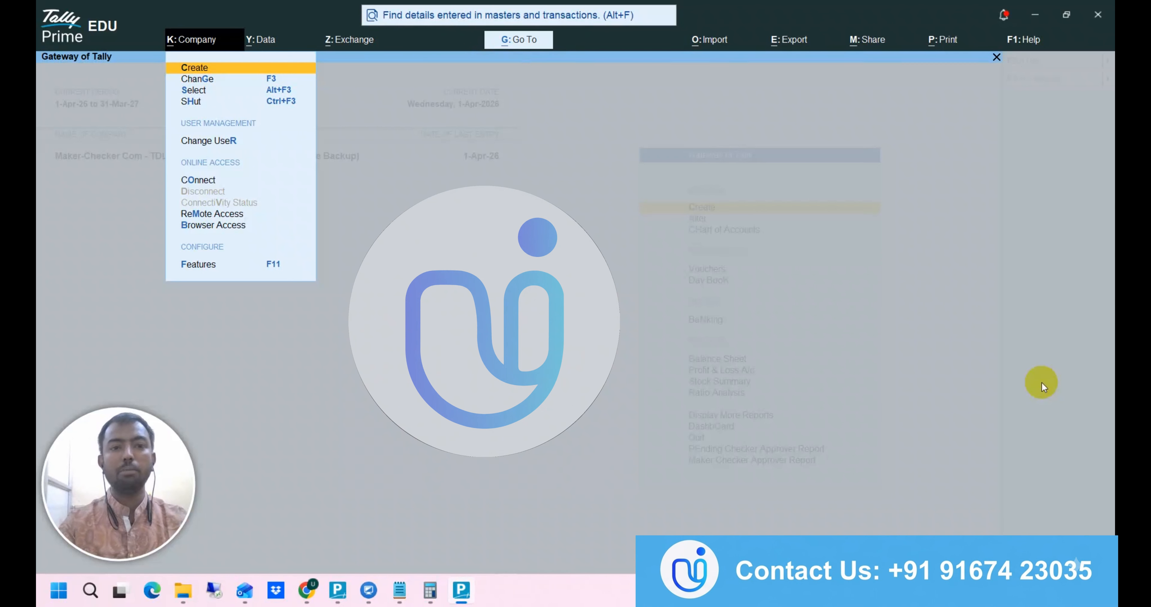
key("Down")
key("Down")
key("Down")
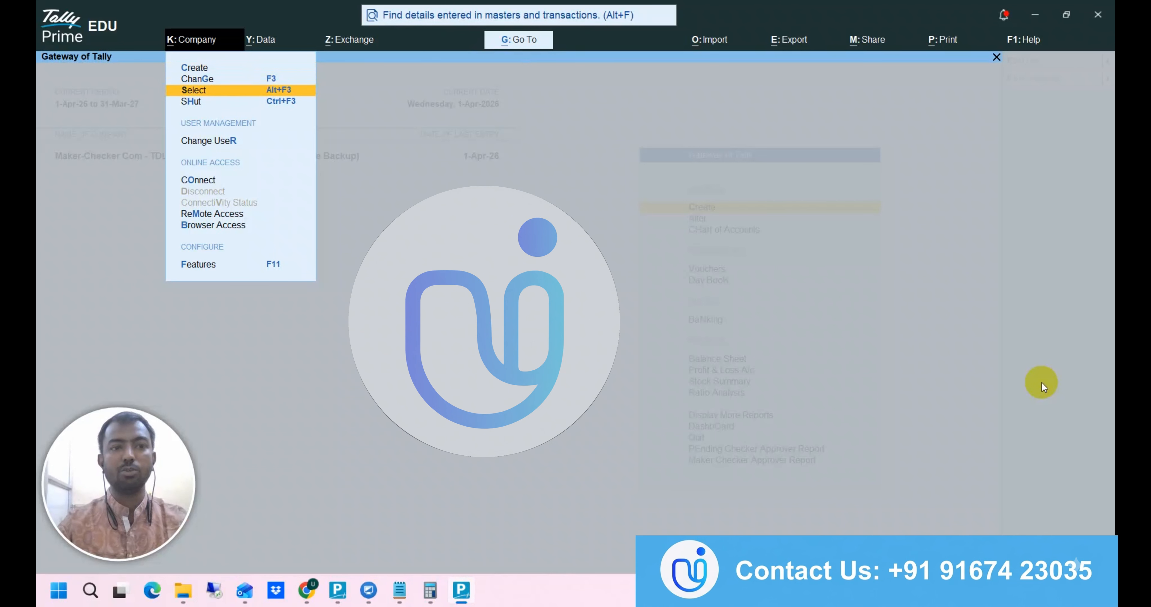
key("Return")
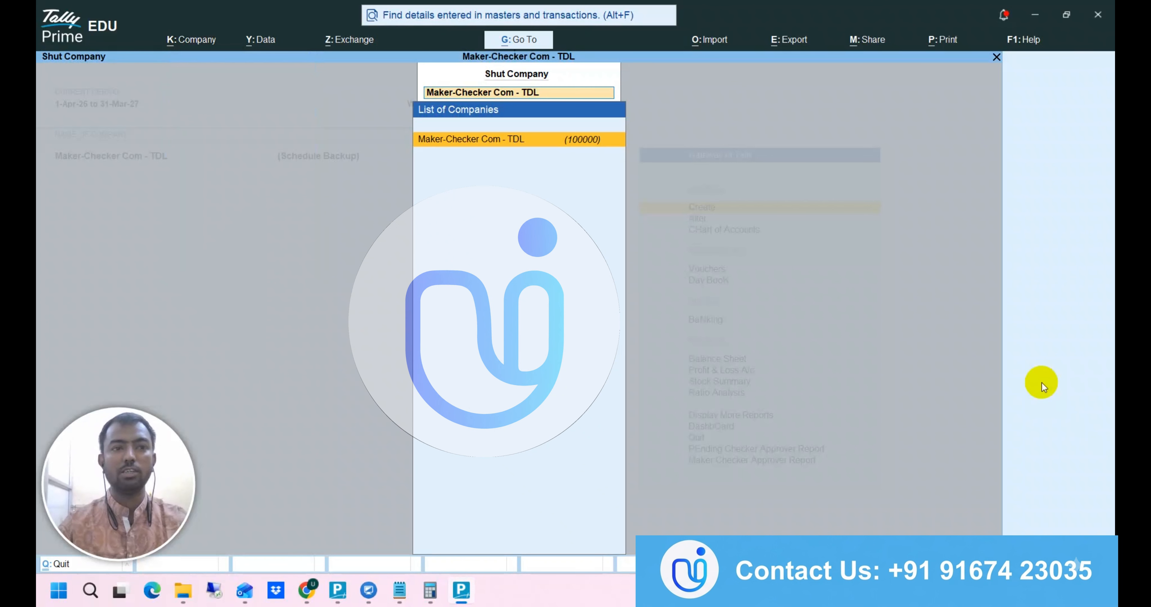
key("Return")
key("Return")
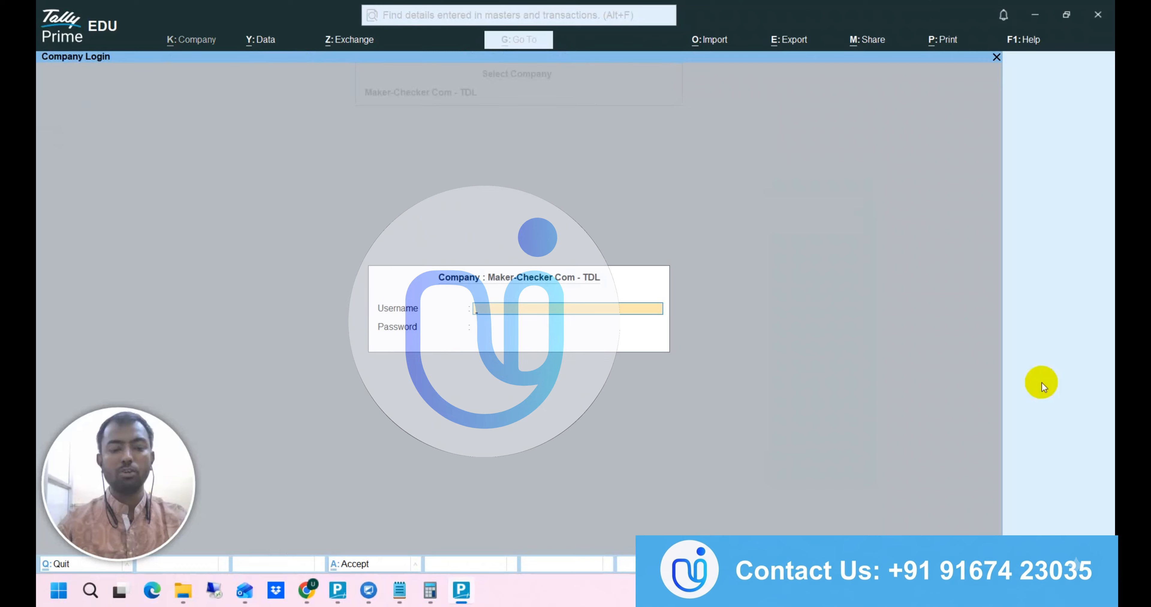
key("Return")
key("Return")
- Check the Pending Checker Approver Report for vouchers still awaiting approval and leave it
key("Up")
key("Up")
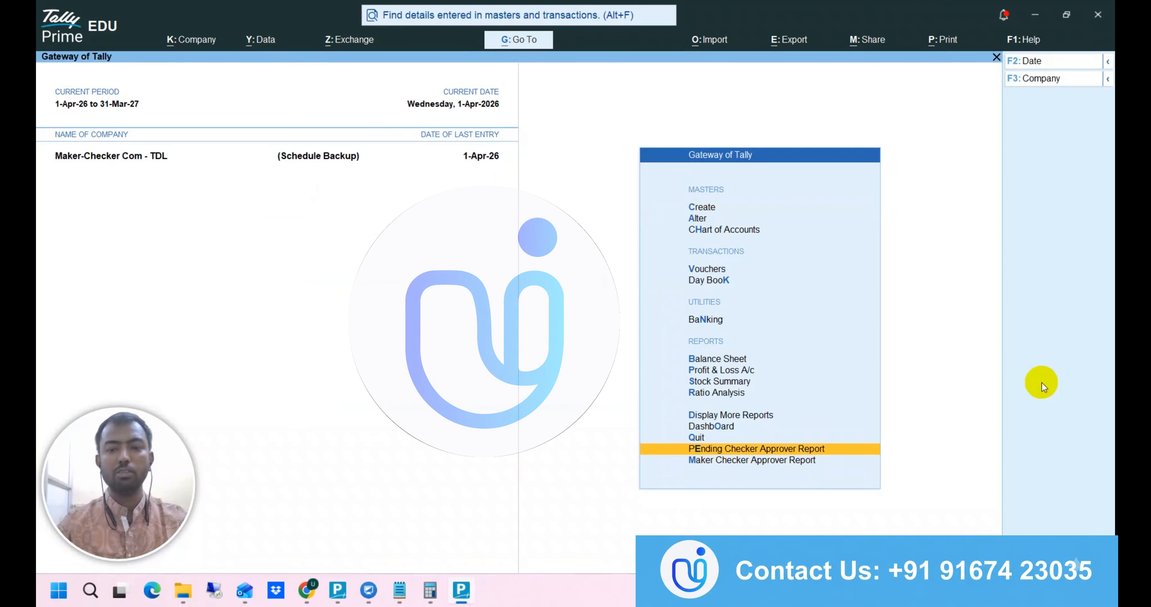
key("Return")
key("Escape")
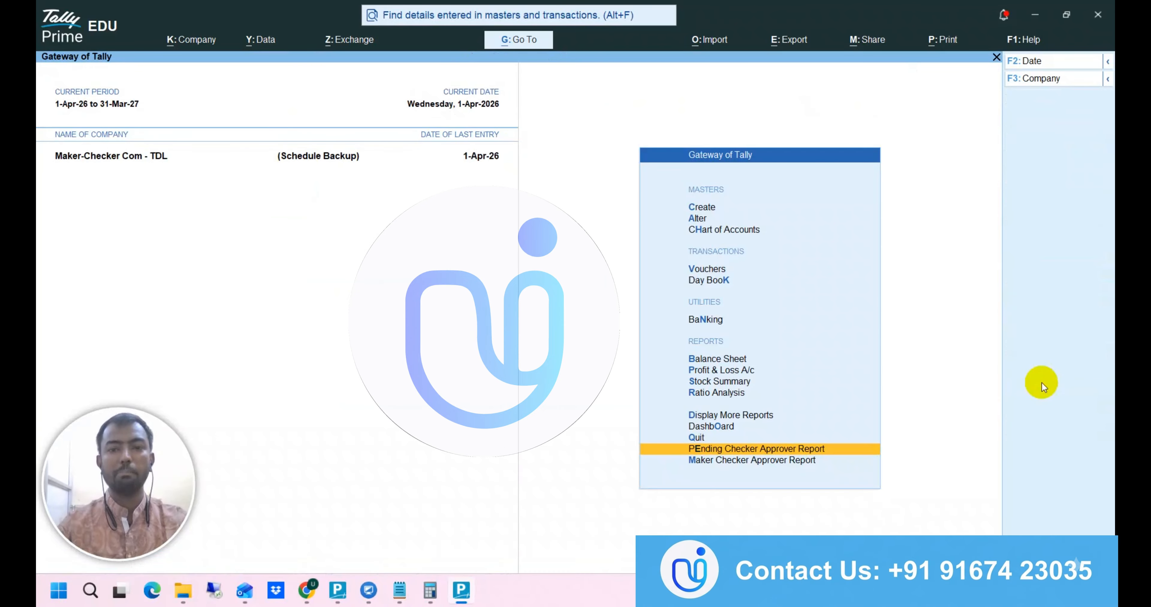
- Open the Day Book for 1-Apr-26 and look over the Debtors Receipt and Sales vouchers
key("d")
key("d")
key("Down")
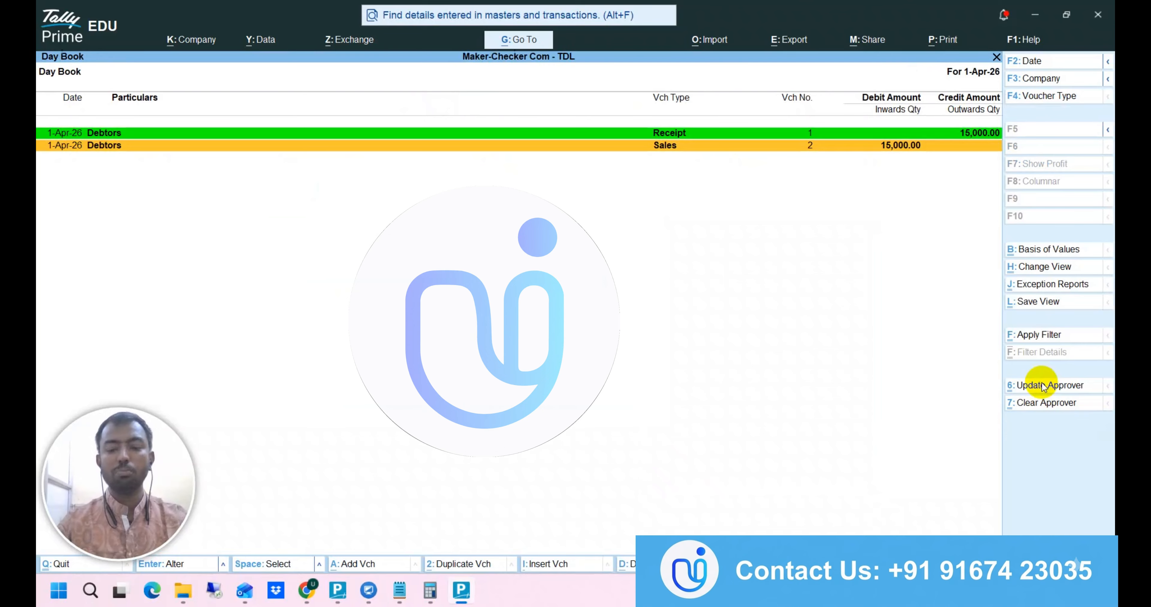
key("Down")
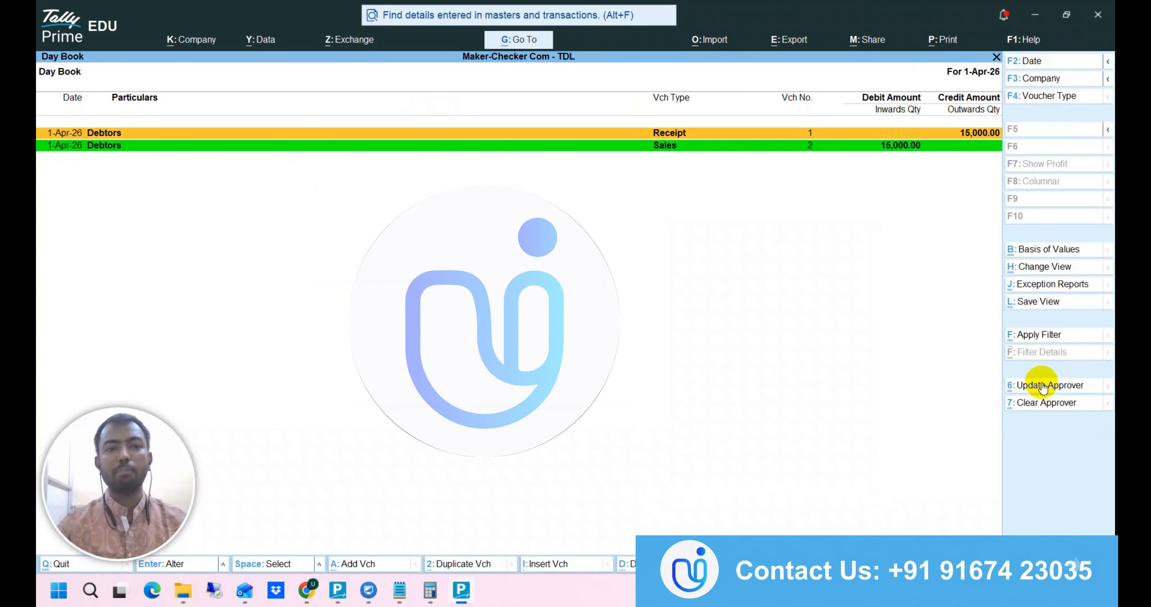
key("Up")
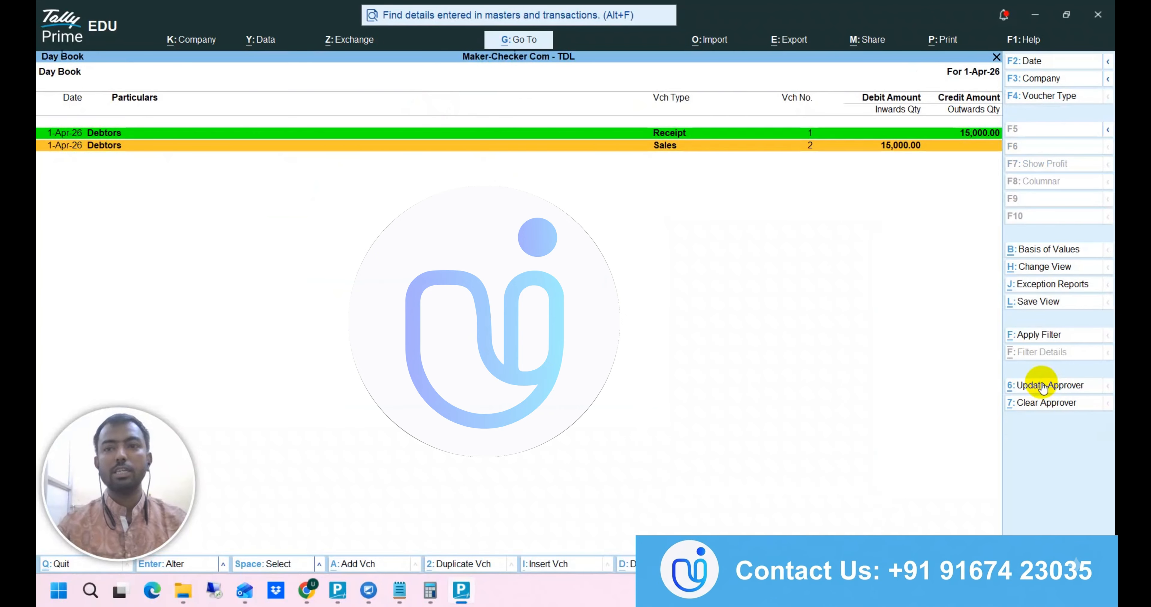
- Open the Debtors Sales voucher from the Day Book, go through its party details and item line, and accept it
key("Return")
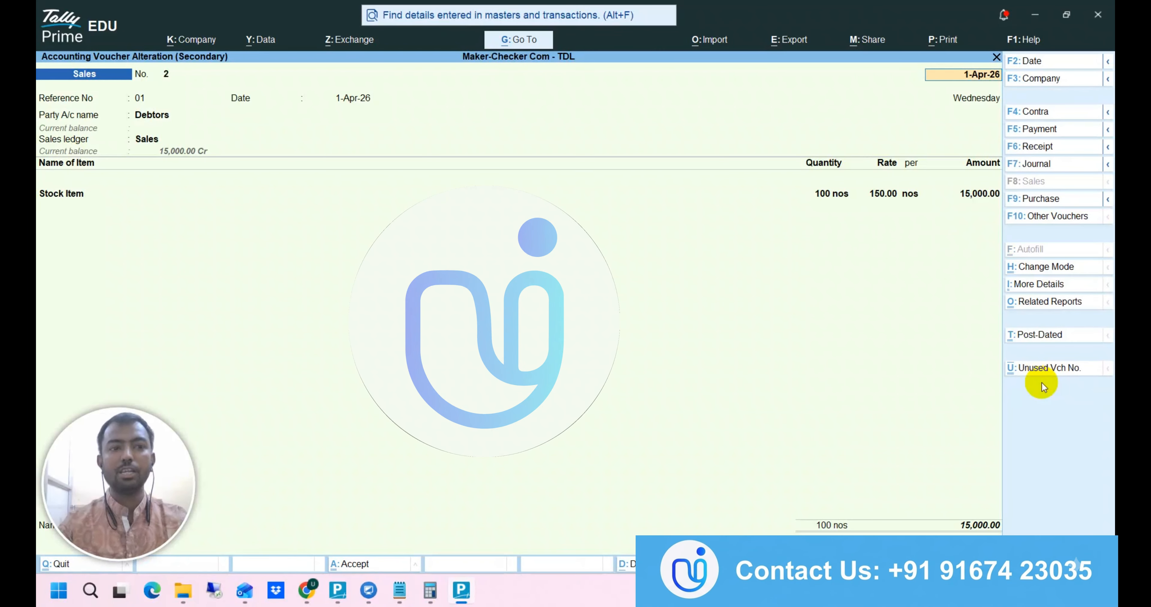
key("Return")
key("Return")
key("Return")
key("Return")
key("Return")
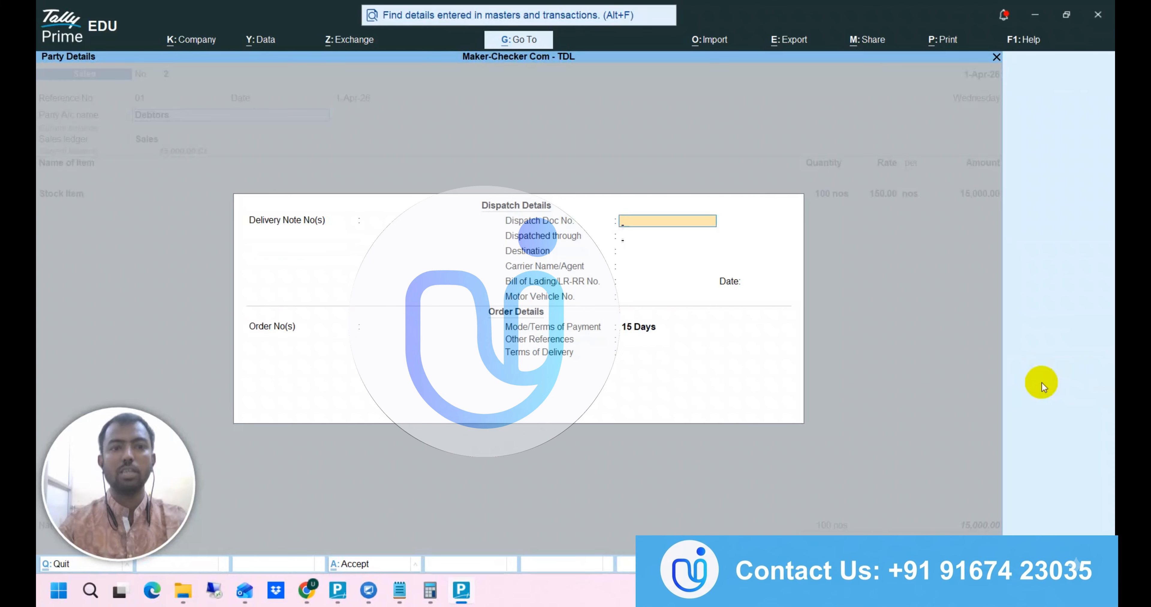
key("ctrl+a")
key("ctrl+a")
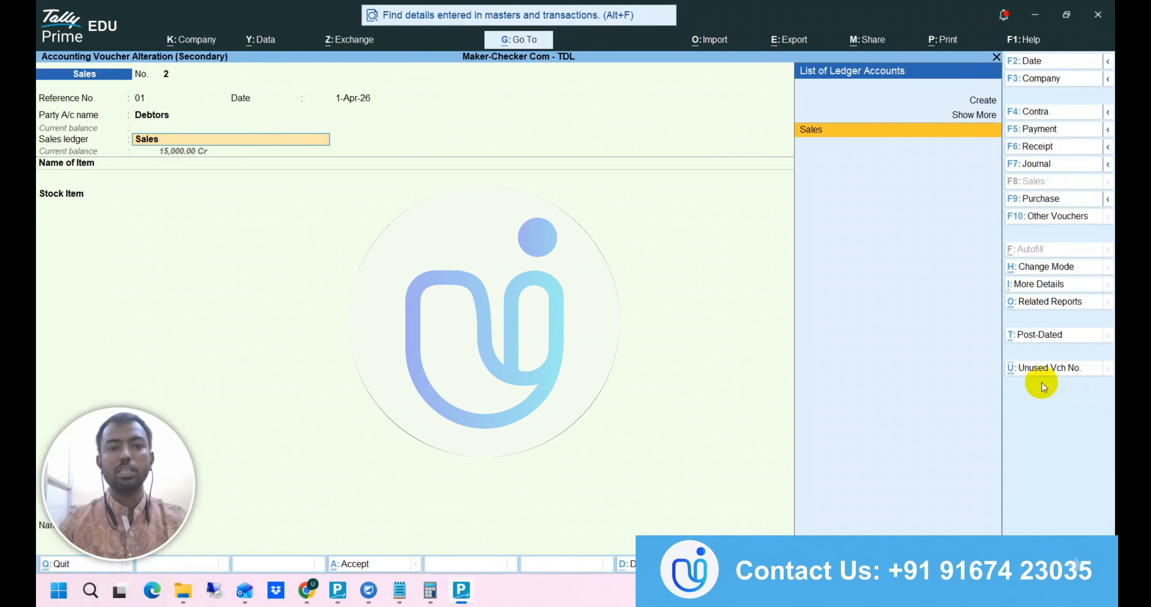
key("Return")
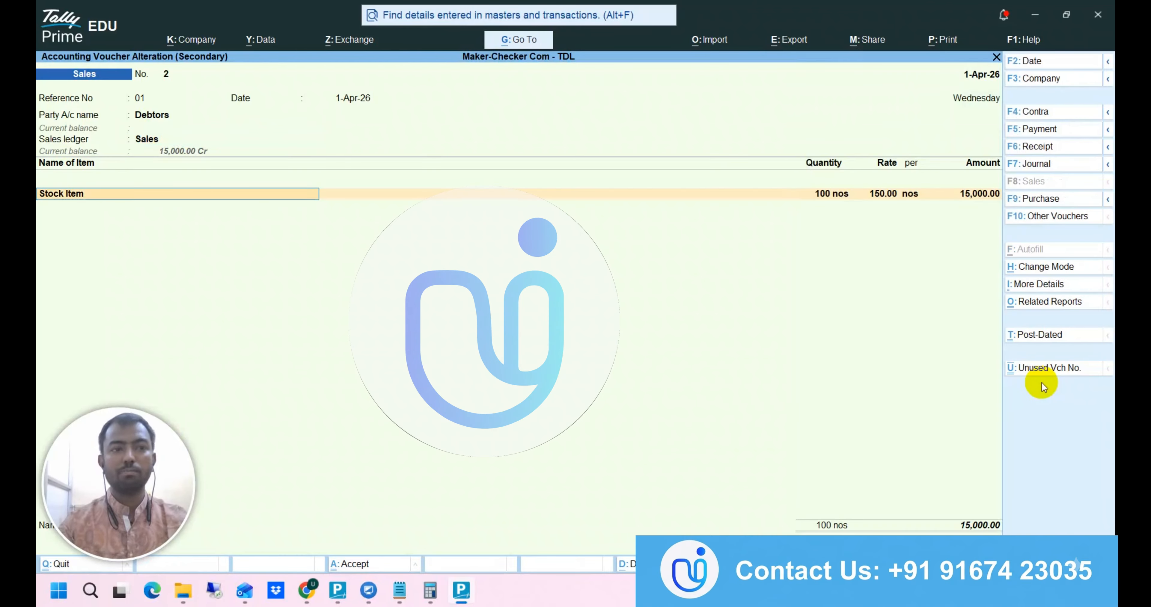
key("ctrl+a")
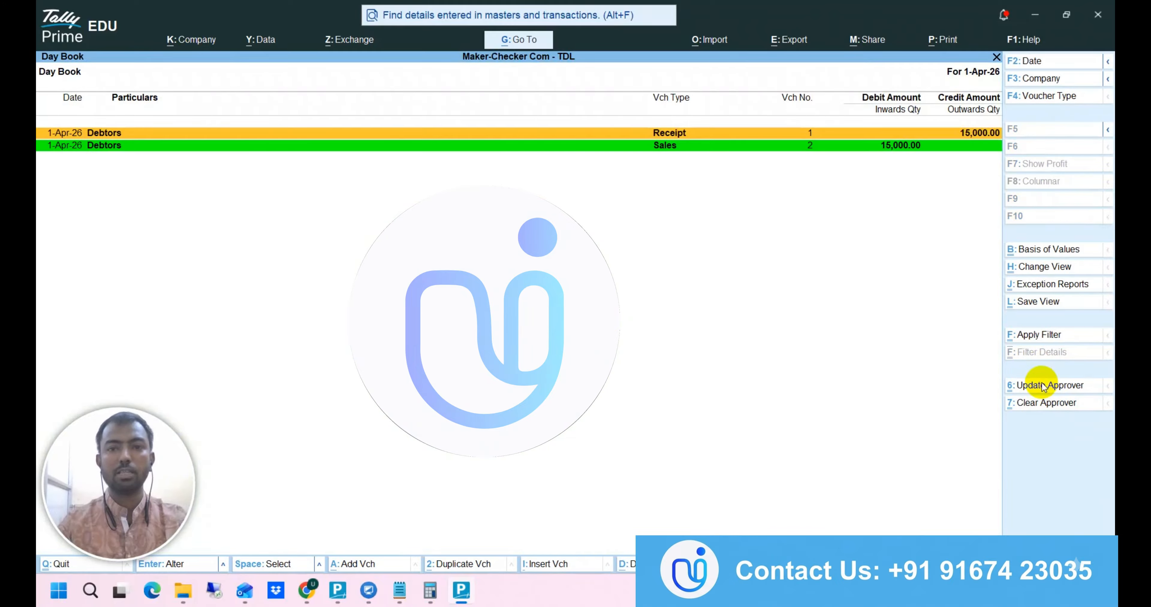
- Open the Debtors Receipt voucher from the Day Book, go through its entries to the narration and accept it
key("Return")
key("Return")
key("Return")
key("Return")
key("Return")
key("Return")
key("Return")
key("Return")
key("Escape")
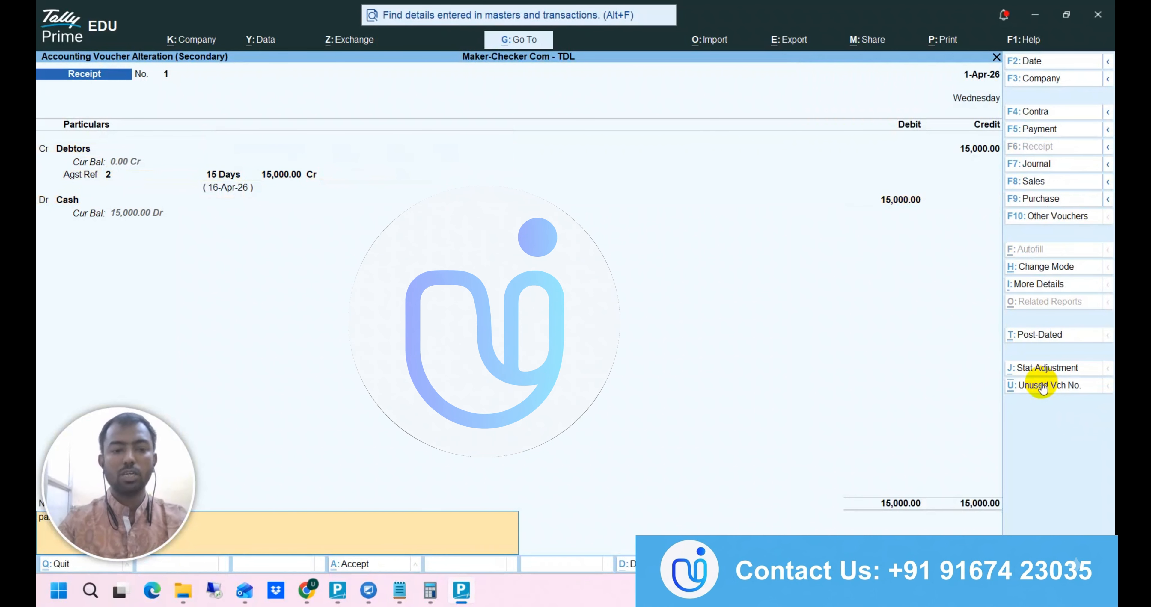
key("Return")
key("Return")
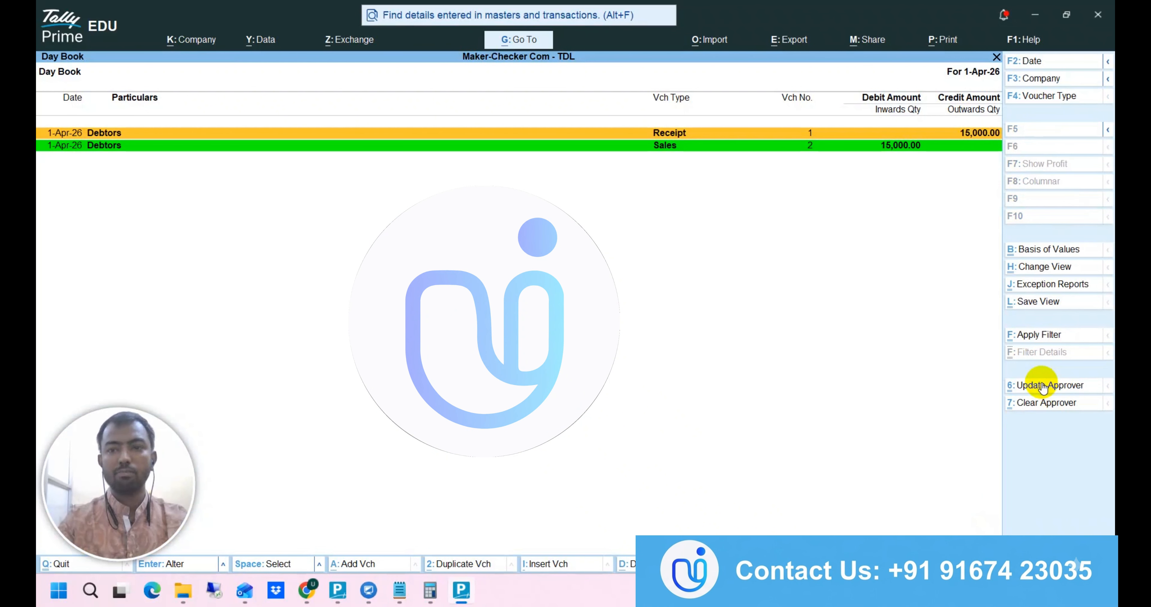
- Reopen the Debtors Sales voucher, enter 001 in its details and accept the alteration
key("Down")
key("Return")
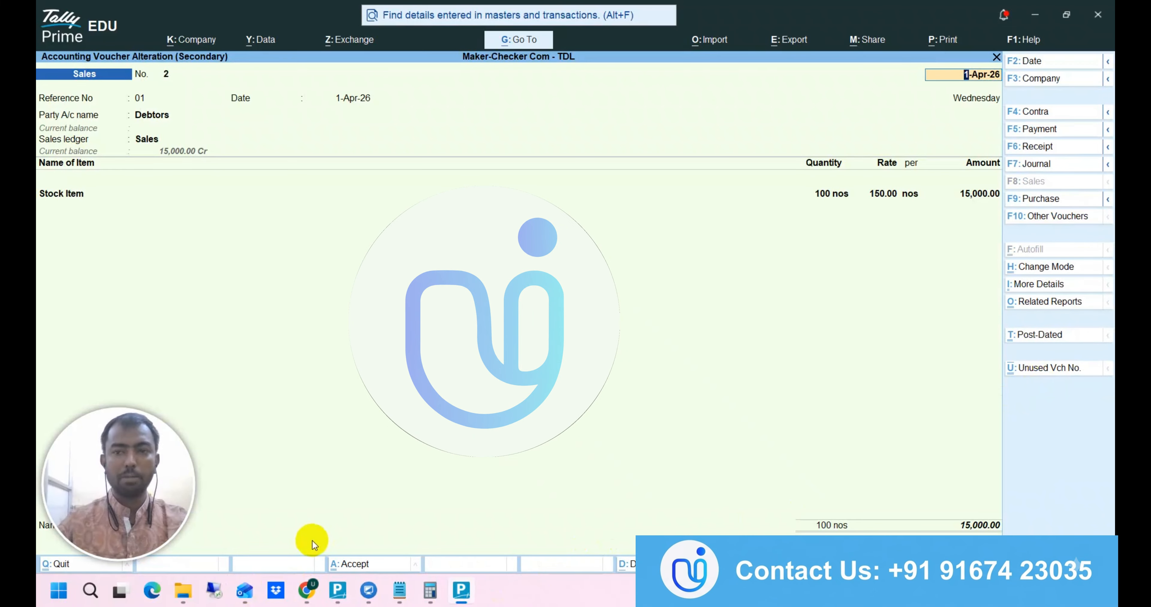
key("Return")
key("Return")
key("Return")
key("Return")
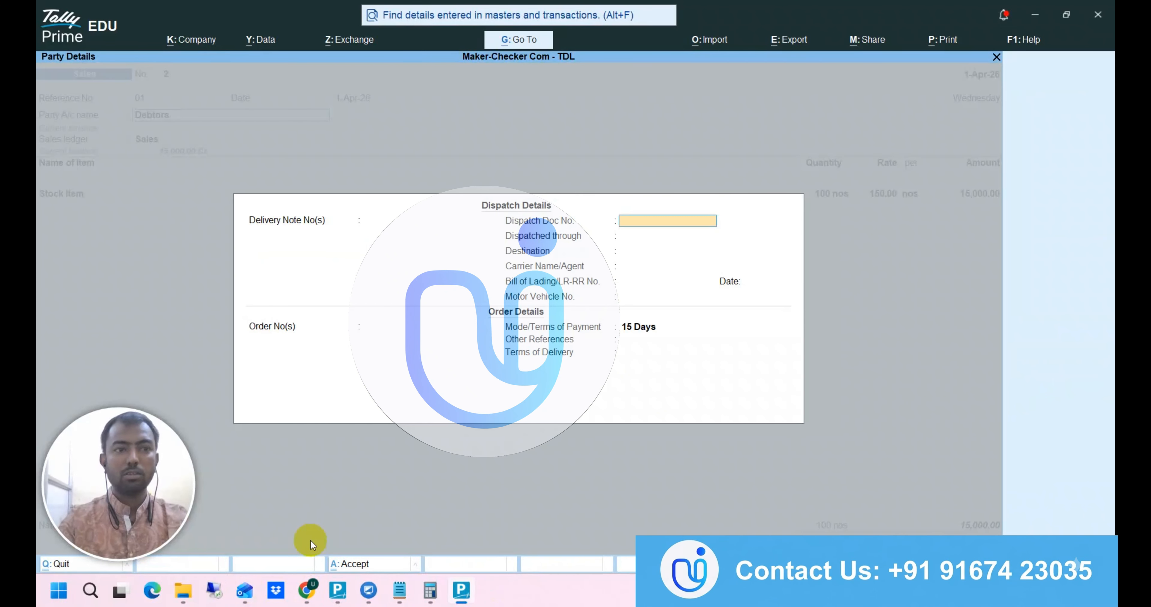
key("BackSpace")
key("BackSpace")
key("BackSpace")
key("BackSpace")
type("001")
key("Return")
key("ctrl+a")
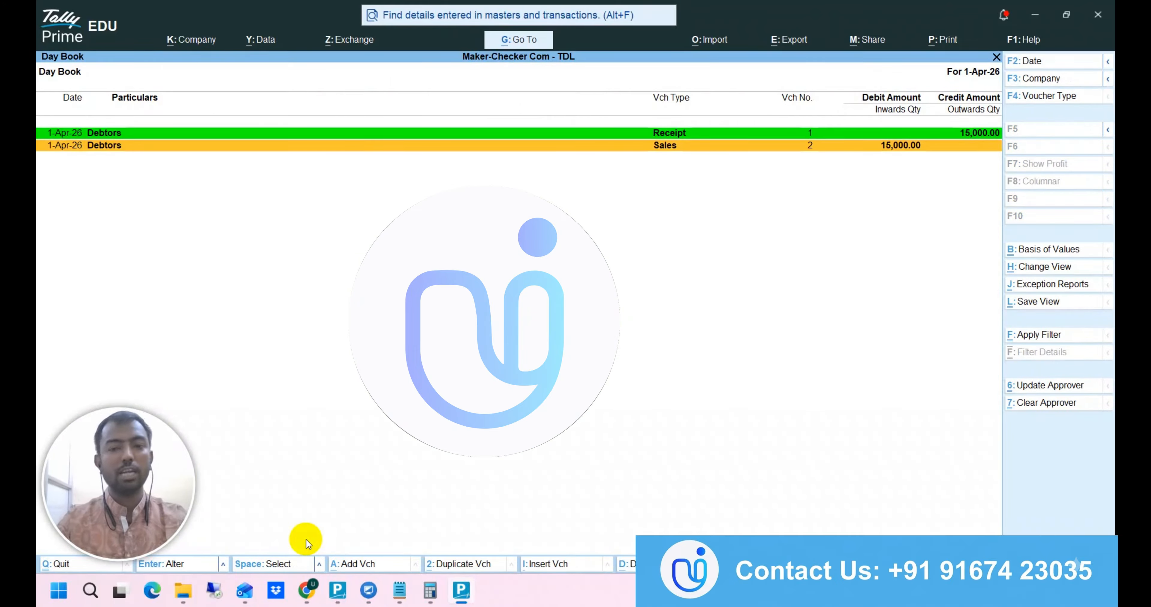
- Review the maker, checker and approver names of both vouchers in the Maker Checker Approver Report and leave it
key("Escape")
key("Up")
key("Escape")
key("Down")
key("Down")
key("Down")
key("Down")
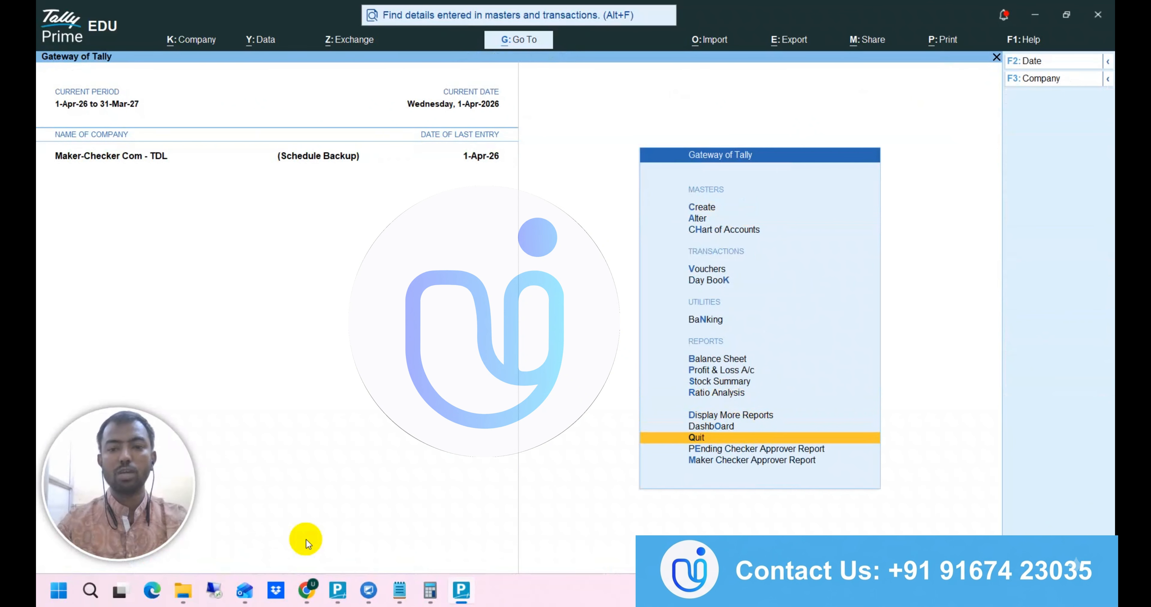
key("Return")
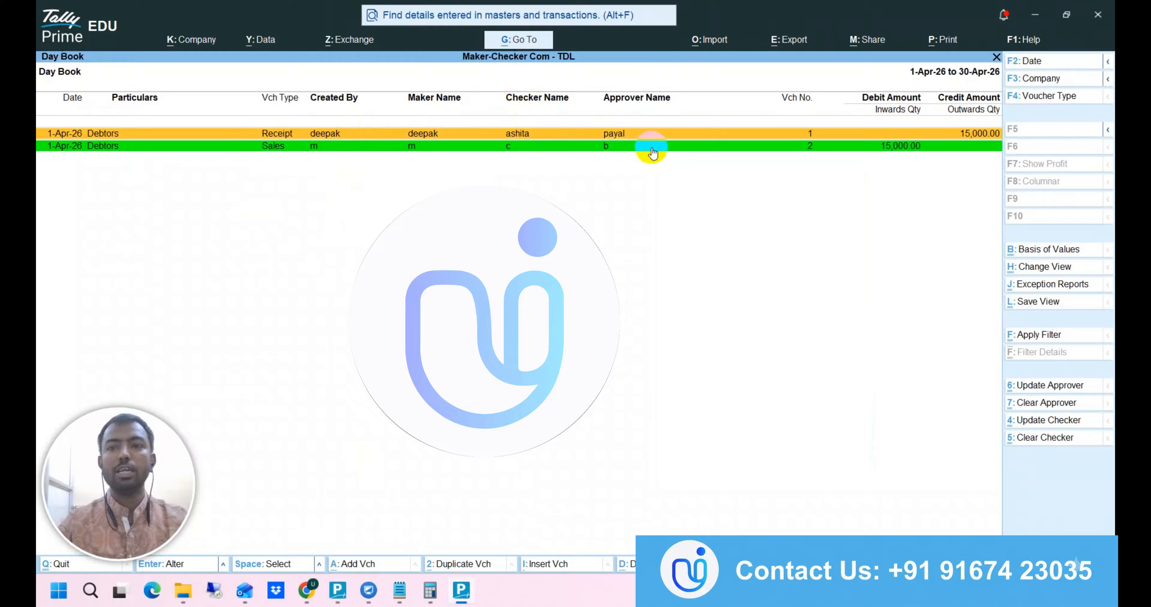
key("Escape")
key("Escape")
key("Escape")
- Change the user of Maker-Checker Com - TDL by logging in with the approver's username
key("alt+k")
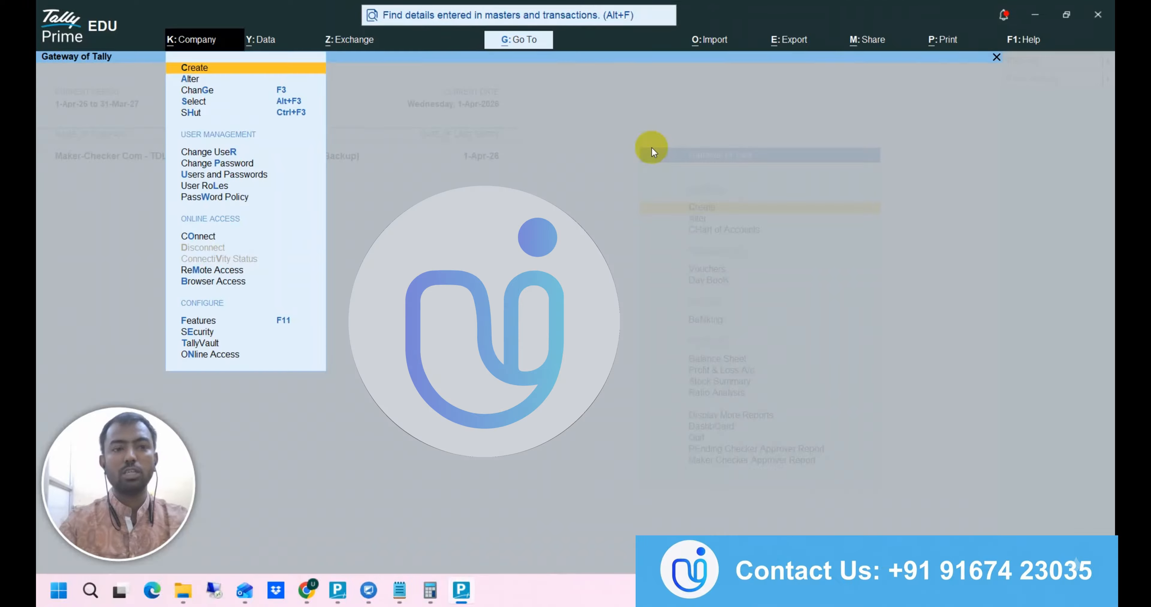
key("Down")
key("Down")
key("Down")
key("Down")
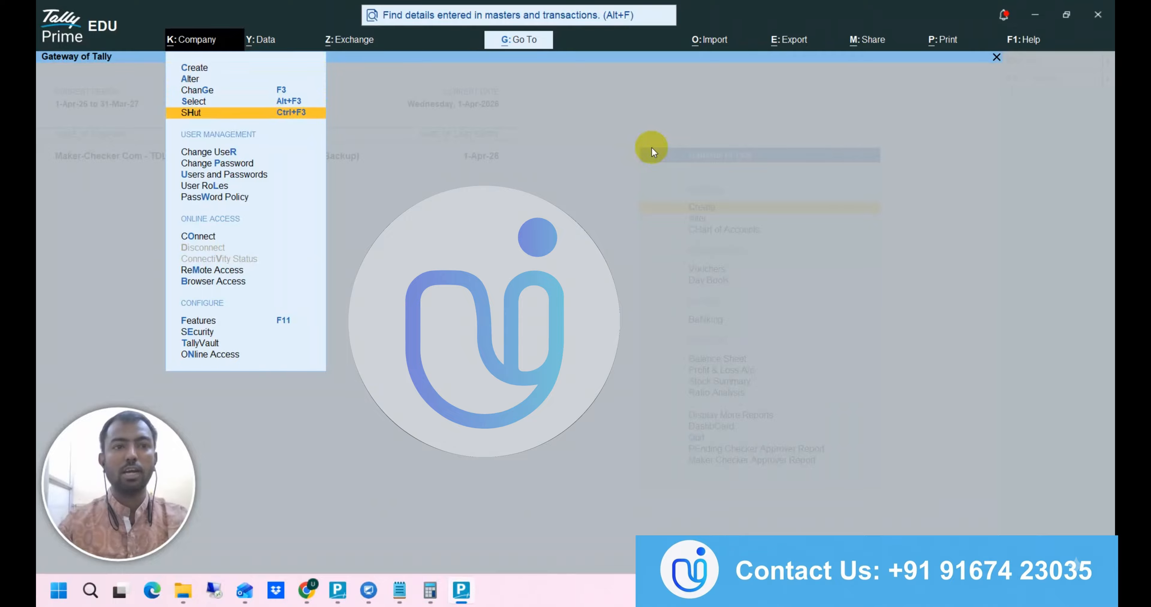
key("Down")
key("Return")
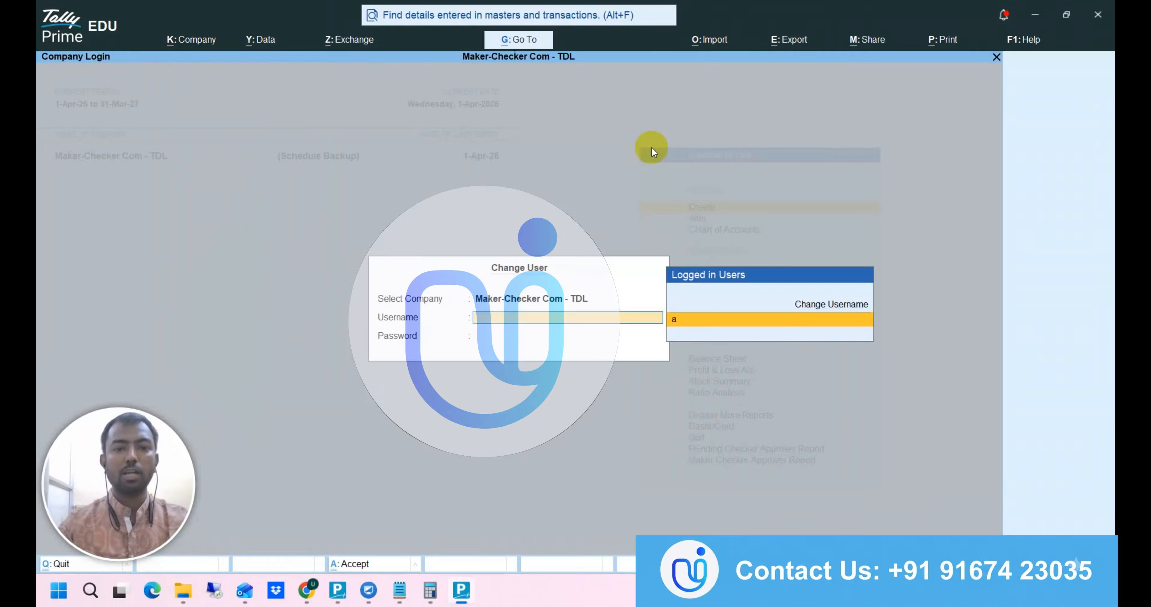
type("payal")
key("Return")
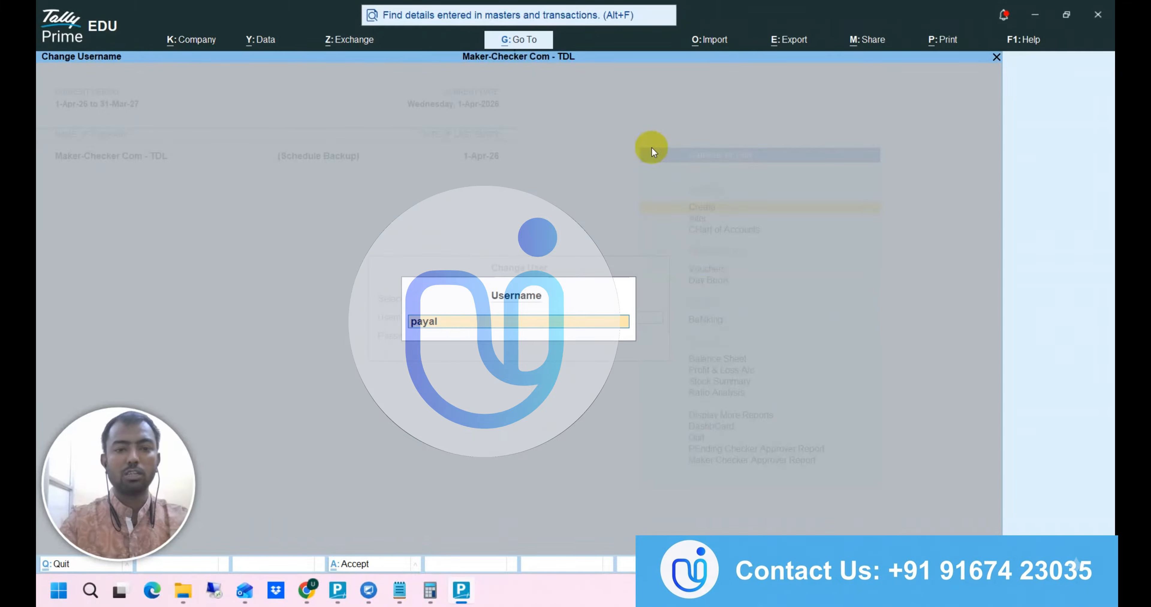
key("Return")
key("Return")
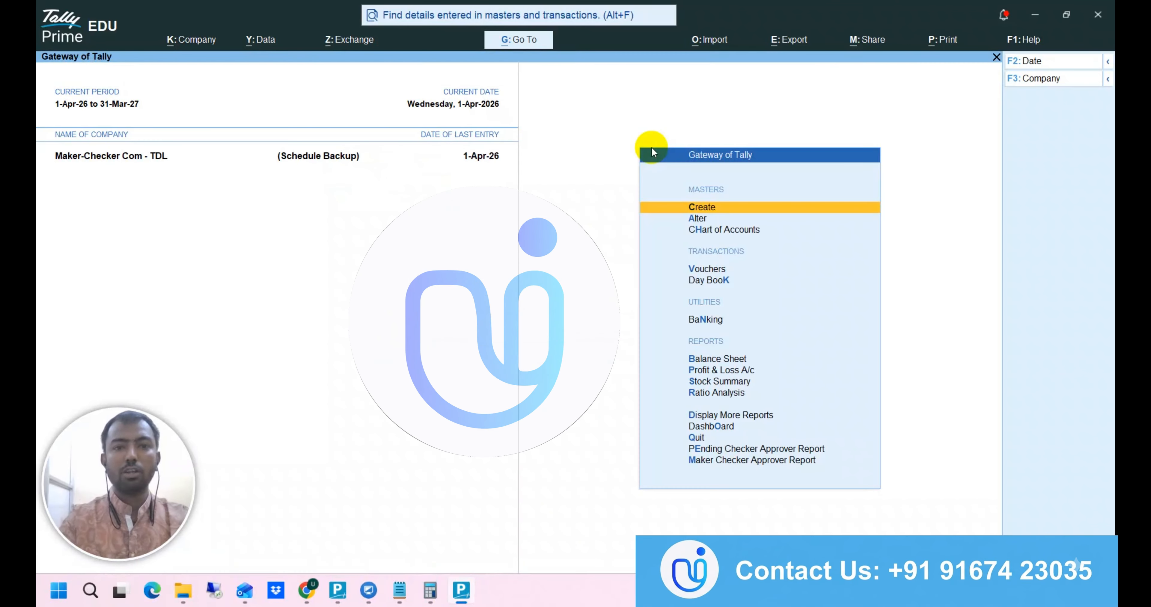
- Open the approved Debtors Receipt voucher from the Day Book and try to save it as the approver
key("d")
key("d")
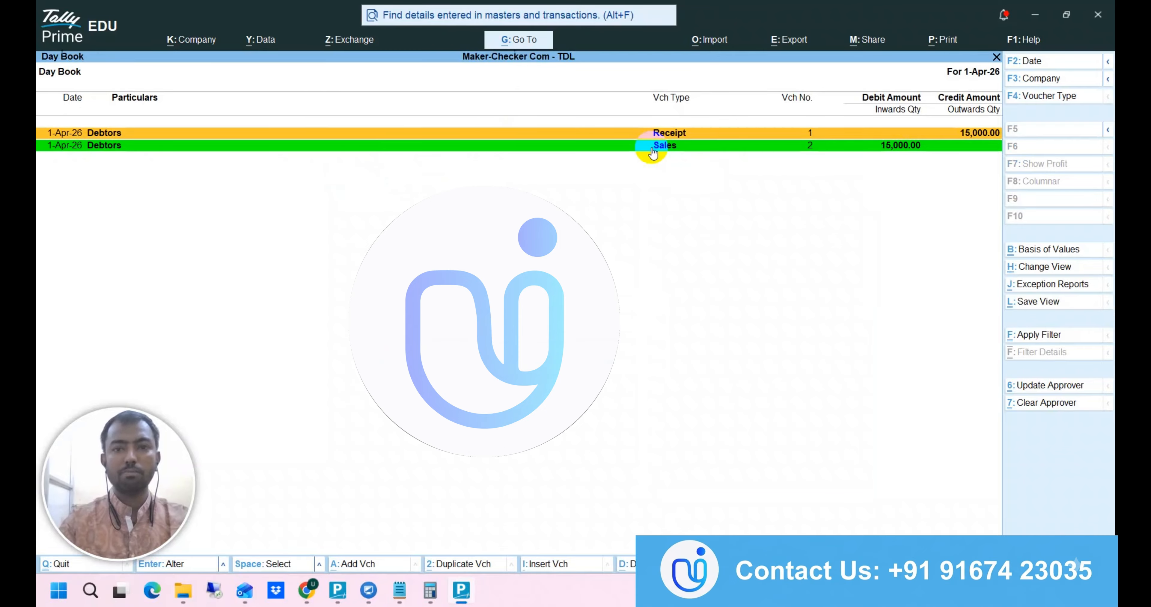
key("Return")
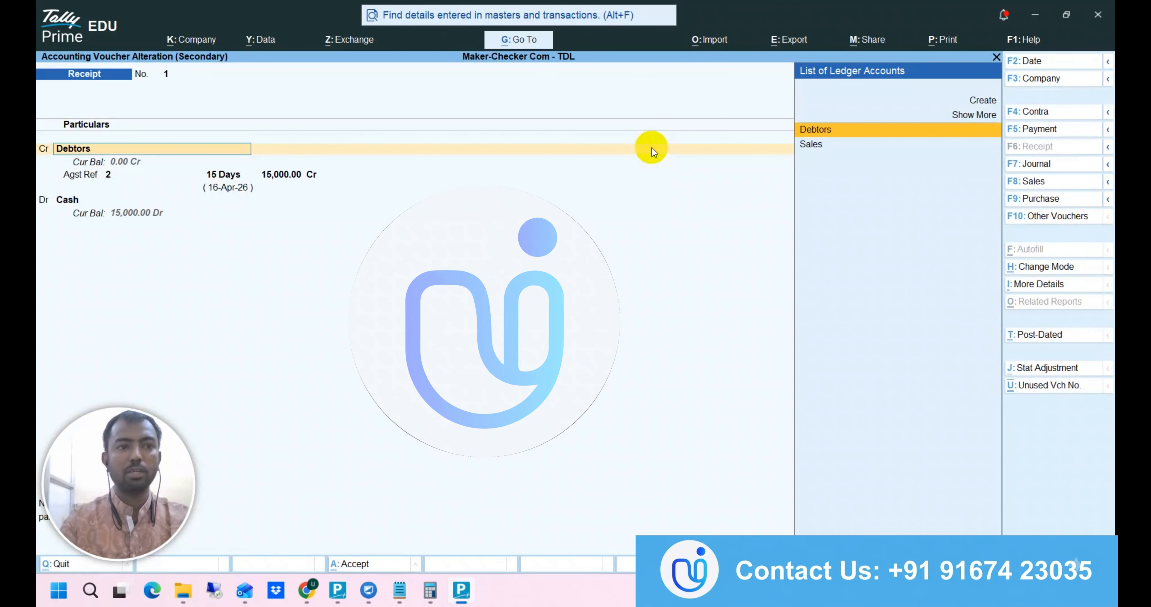
key("Return")
key("Return")
key("Return")
key("Return")
key("Return")
key("Return")
key("Return")
key("Return")
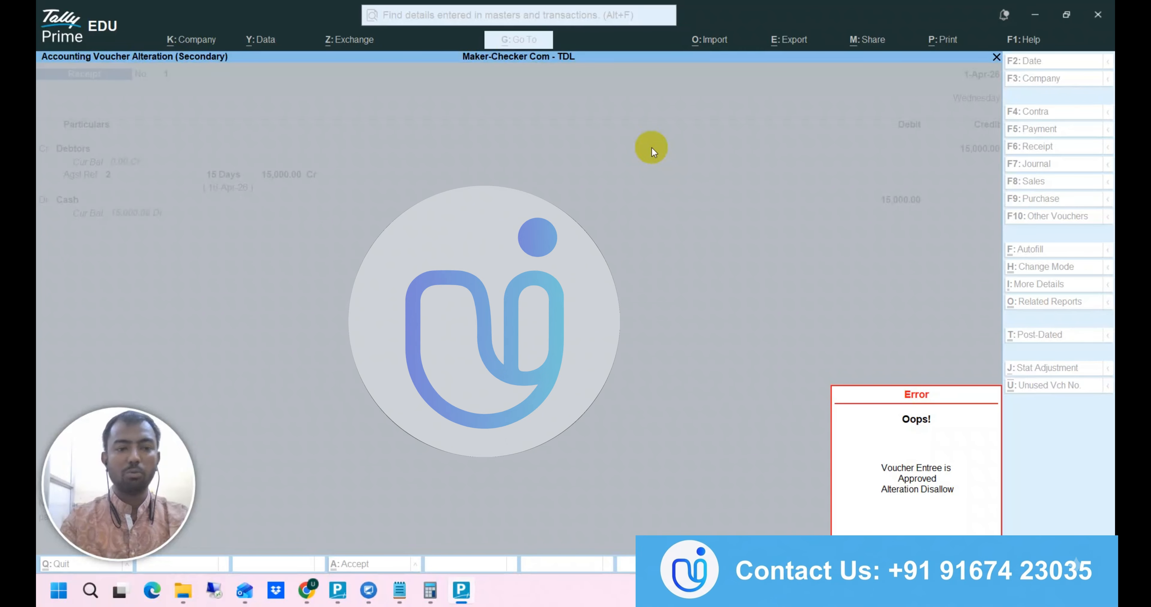
key("Escape")
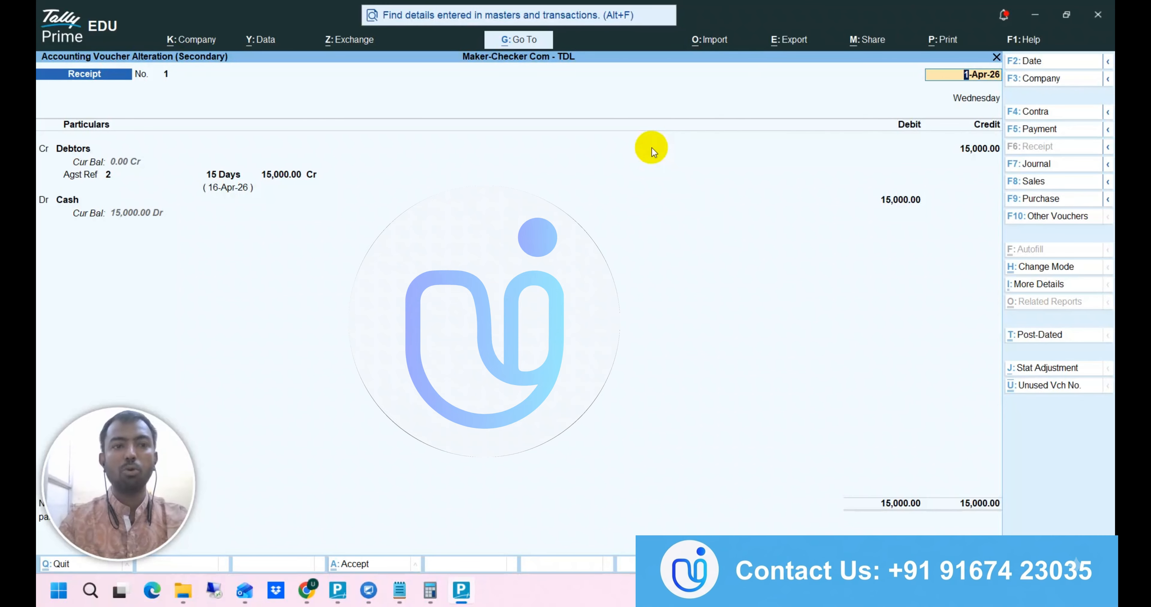
- Quit the Receipt voucher without saving and return to the Gateway of Tally
key("BackSpace")
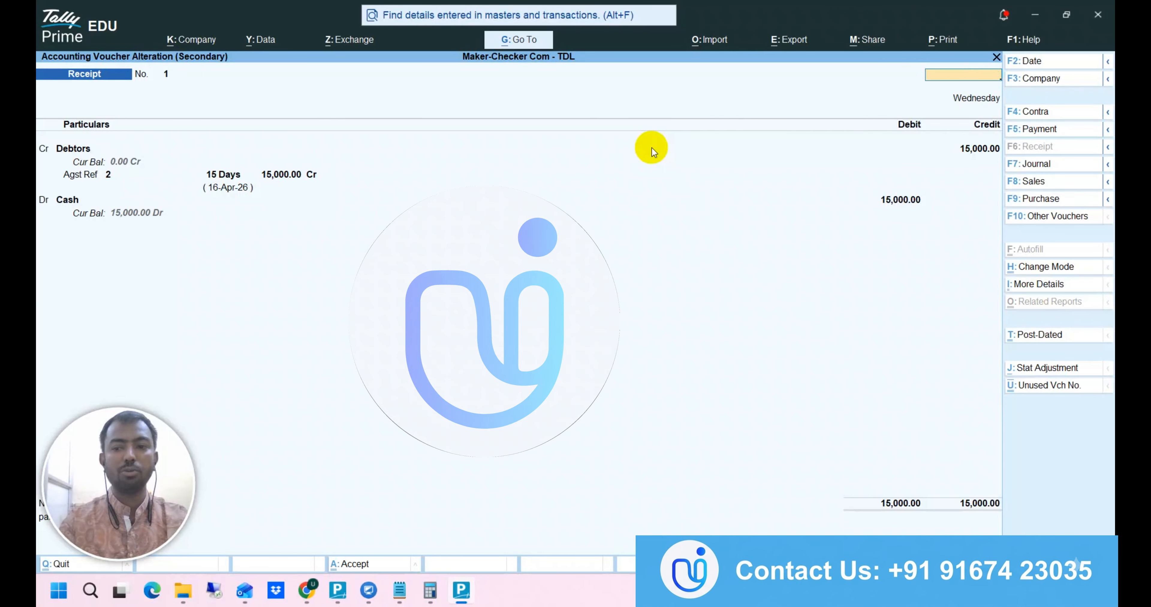
key("Escape")
key("Return")
key("Escape")
key("Escape")
key("Escape")
key("Escape")
- Reopen the Debtors Receipt voucher from the Day Book and turn on Alter After Approved for it
key("d")
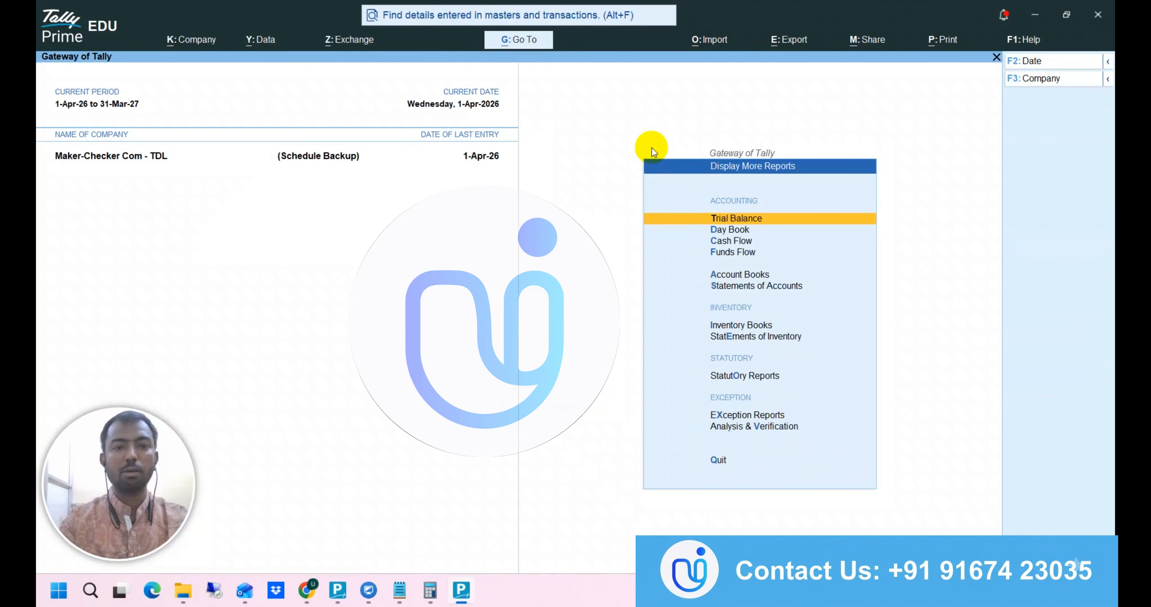
key("d")
key("Return")
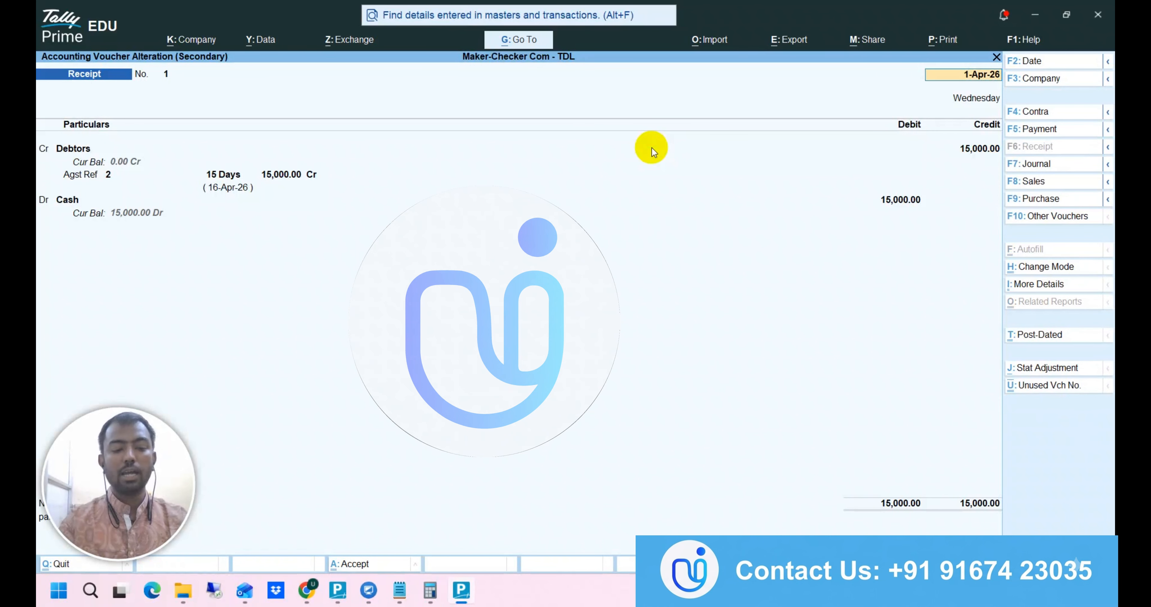
key("ctrl")
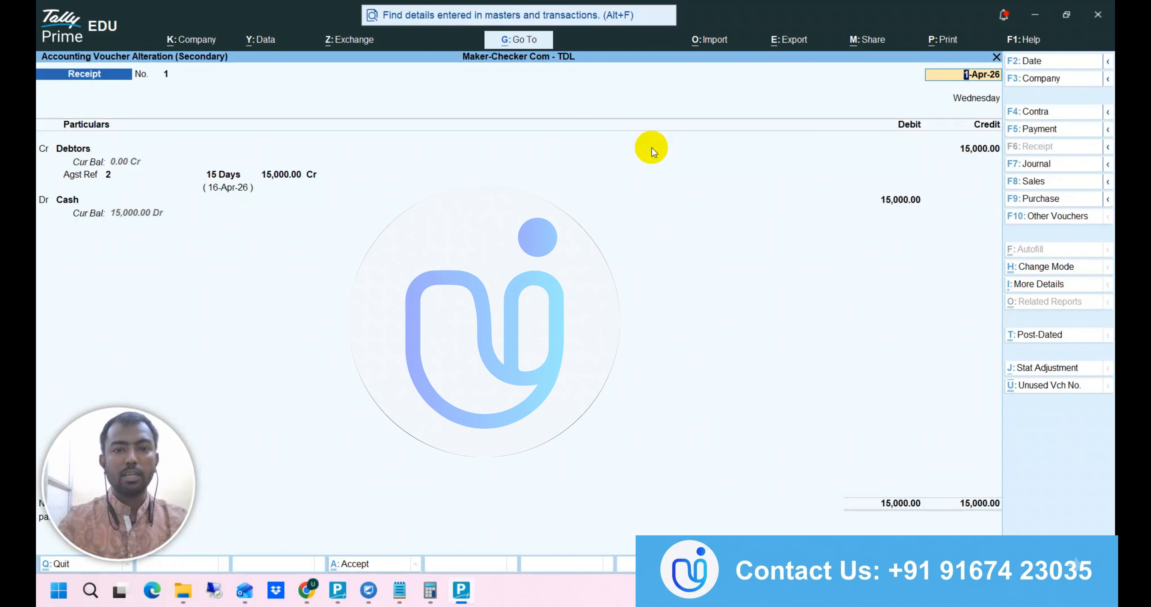
key("ctrl+alt+a")
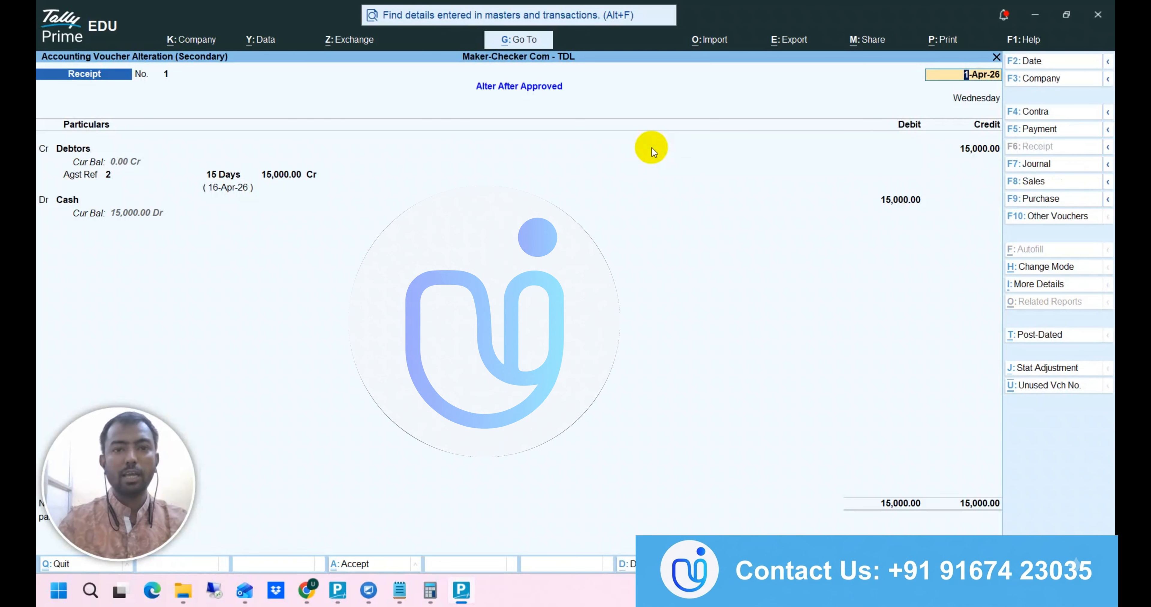
- Go through the unlocked Receipt voucher's fields to the Debtors bill amount and quit the voucher
key("Return")
key("Return")
key("Return")
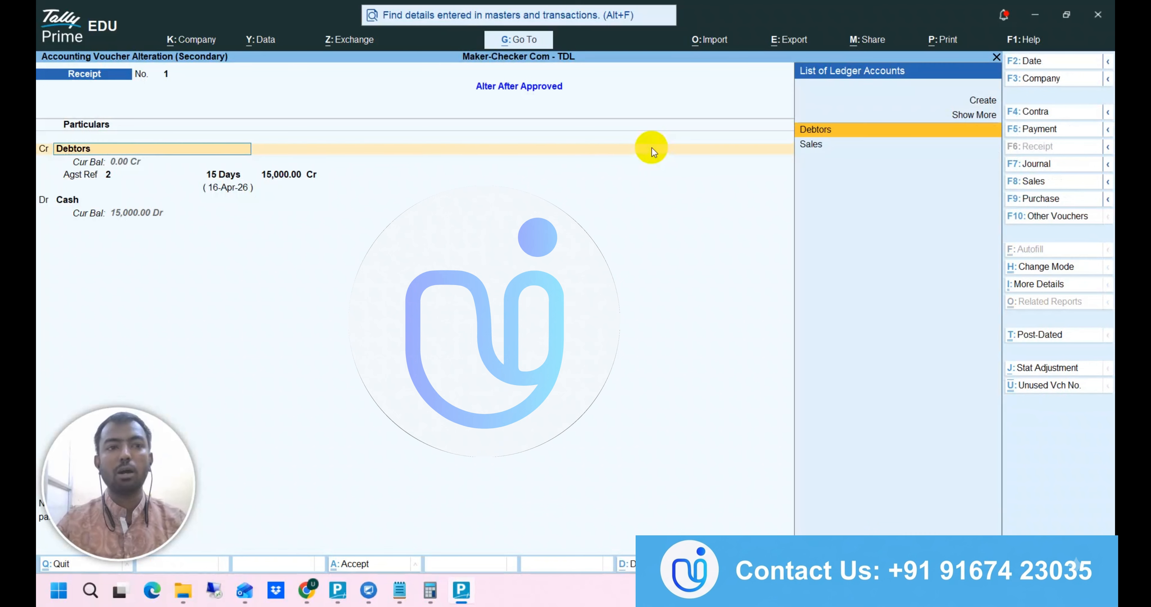
key("Return")
key("Return")
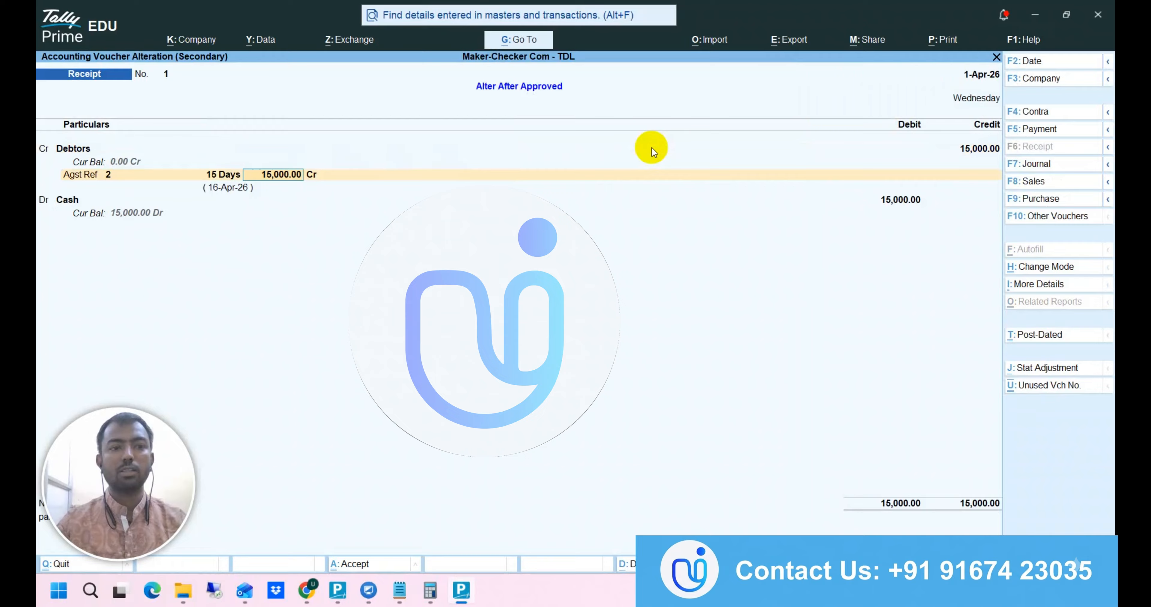
key("Escape")
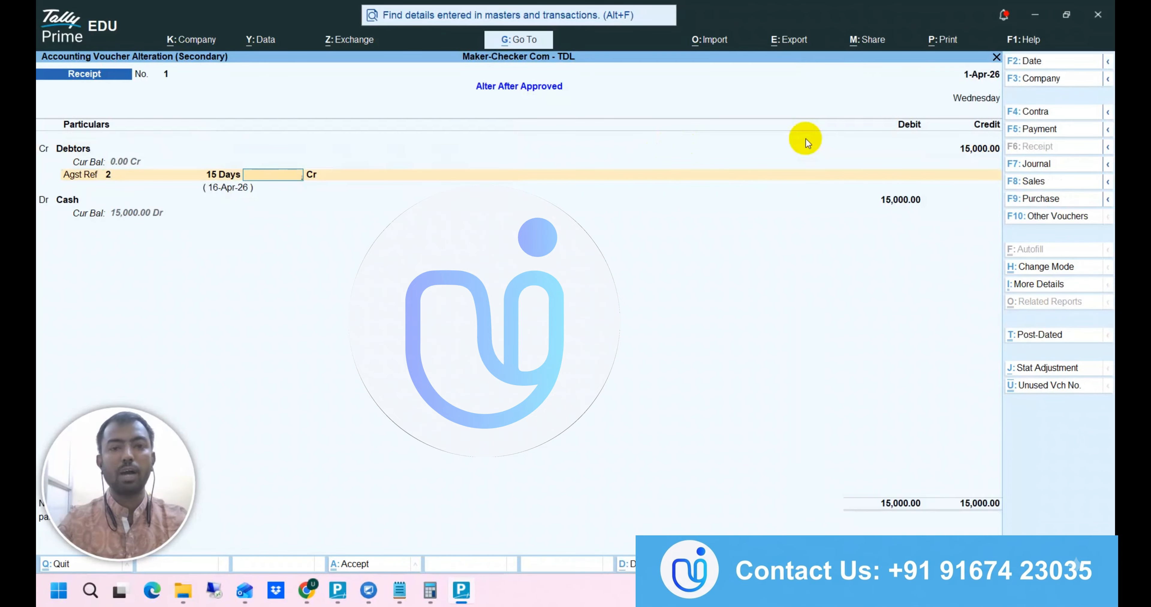
key("Escape")
left_click(806, 138)
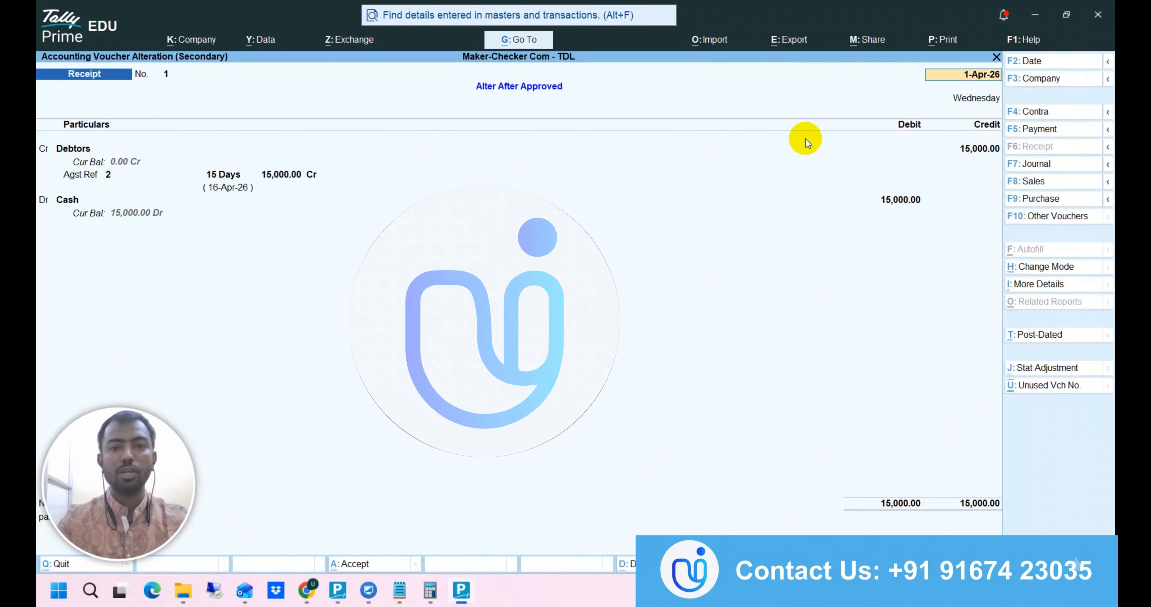
key("Escape")
key("Escape")
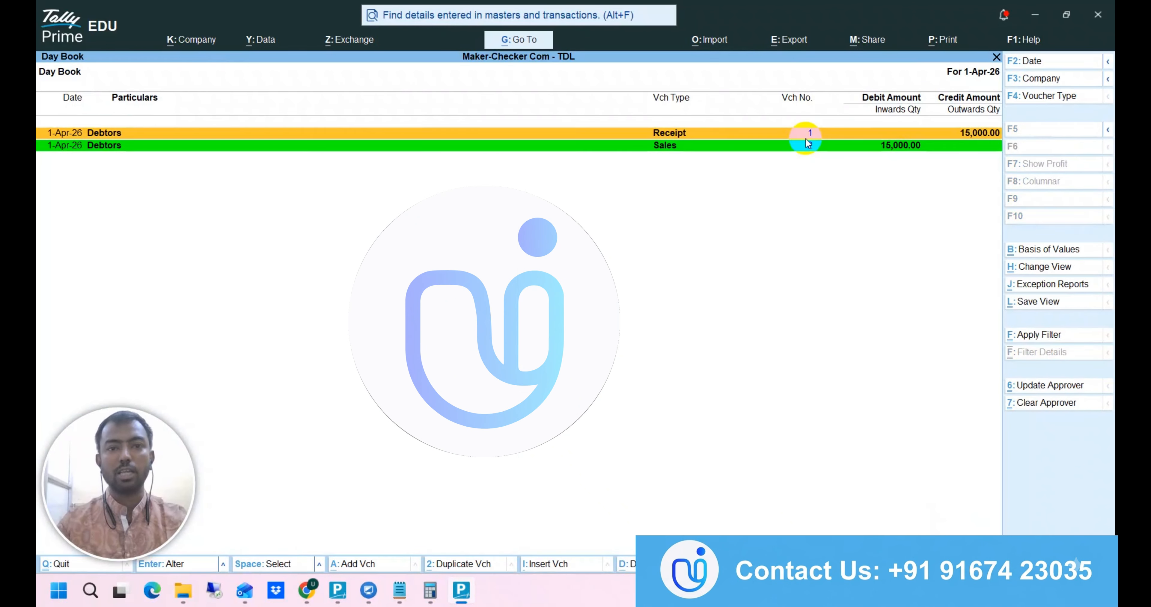
- Open the Maker Checker Approver Report from the Gateway of Tally to review who handled each voucher
key("Up")
key("Up")
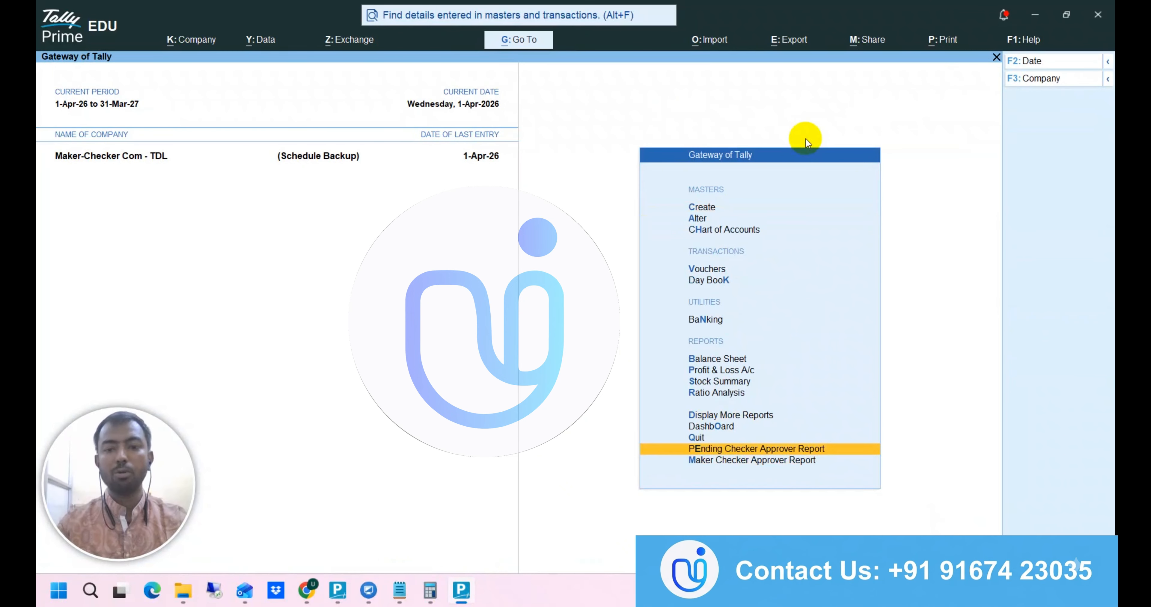
key("Return")
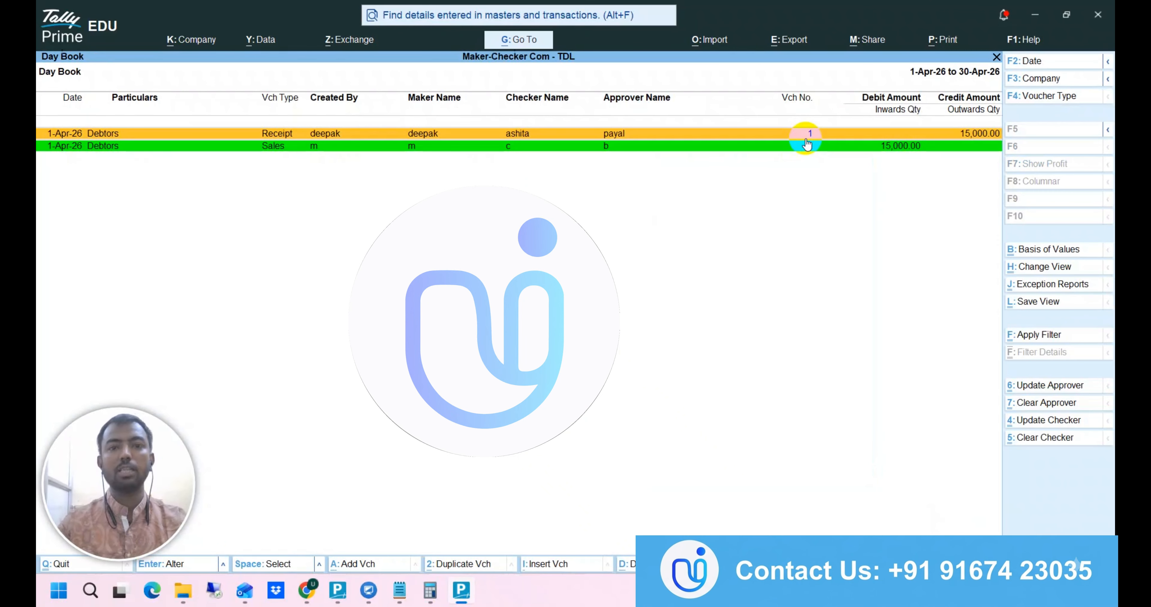